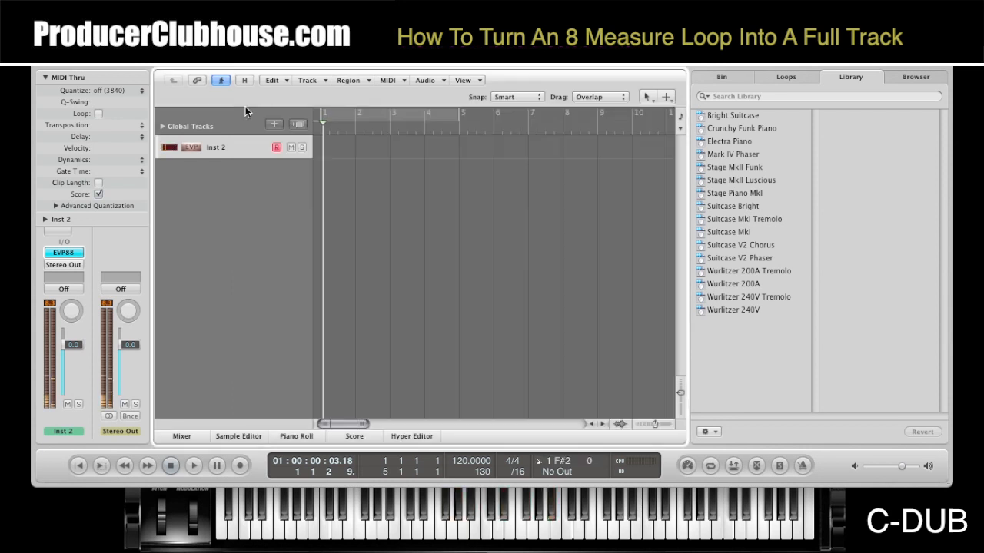
Step: Extend the cycle range to cover eight measures and record an electric piano part on the Inst 2 track
left_click(427, 122)
left_click_drag(458, 117, 594, 120)
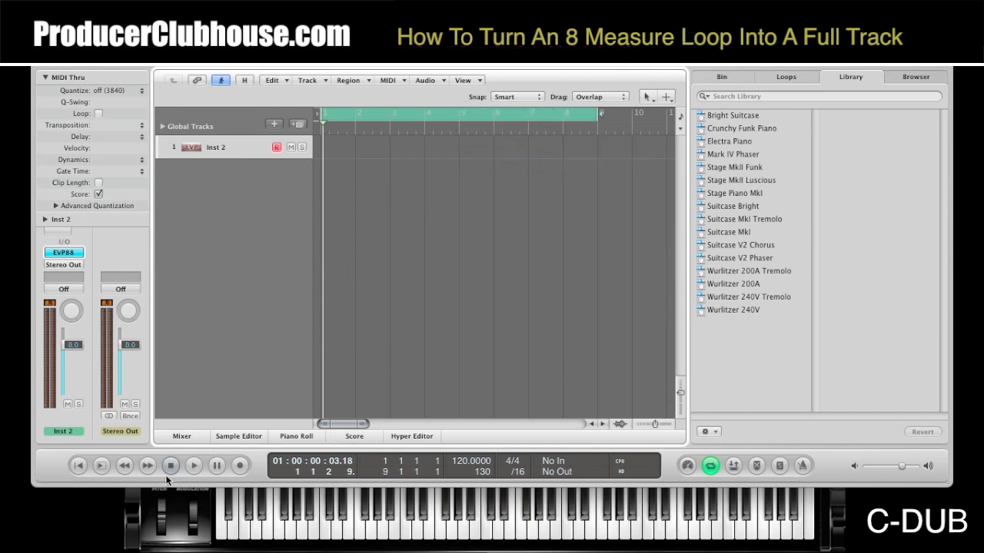
left_click(241, 466)
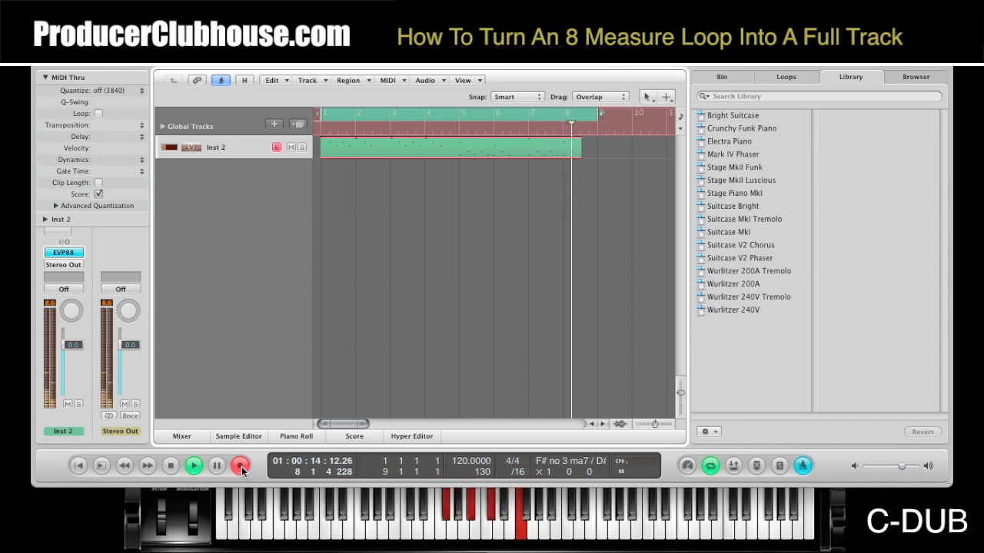
left_click(171, 465)
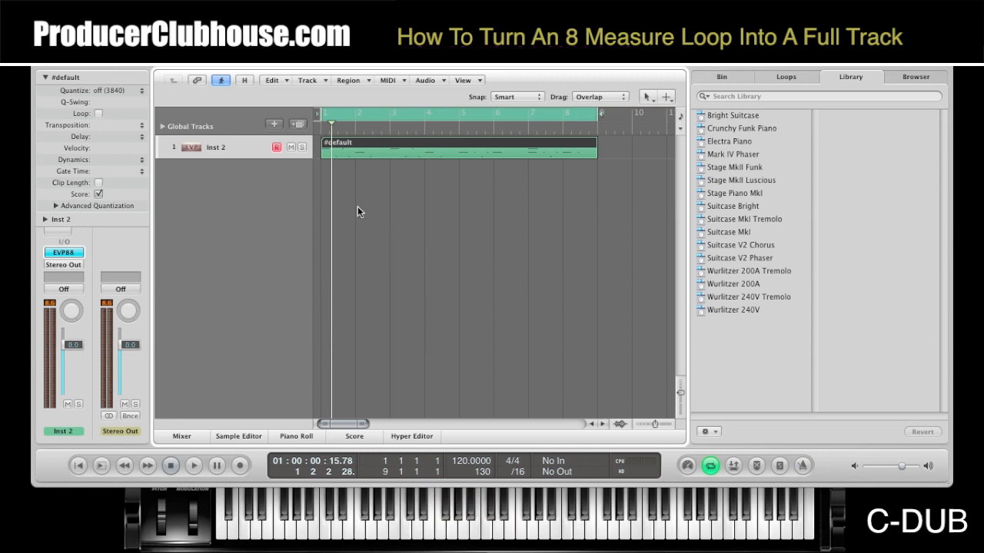
Step: Add a software instrument track with output 1-2 and place it above the Inst 2 track
left_click(273, 126)
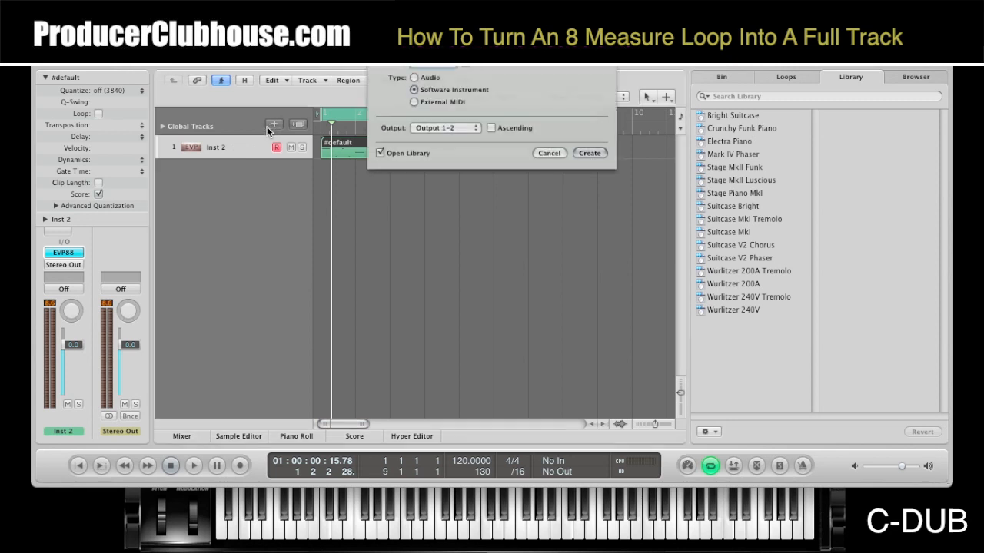
left_click(588, 153)
left_click_drag(250, 175, 257, 145)
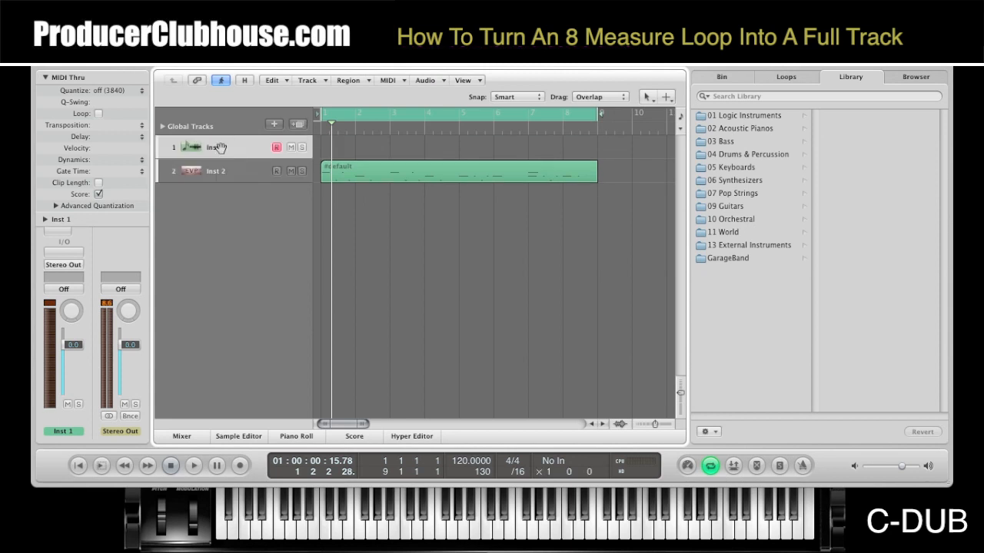
Step: Load the EXS24 sampler on the new track with the Kicks Thicks instrument from My Sampler Instruments, 2010, Kicks
left_click(79, 253)
mouse_move(119, 374)
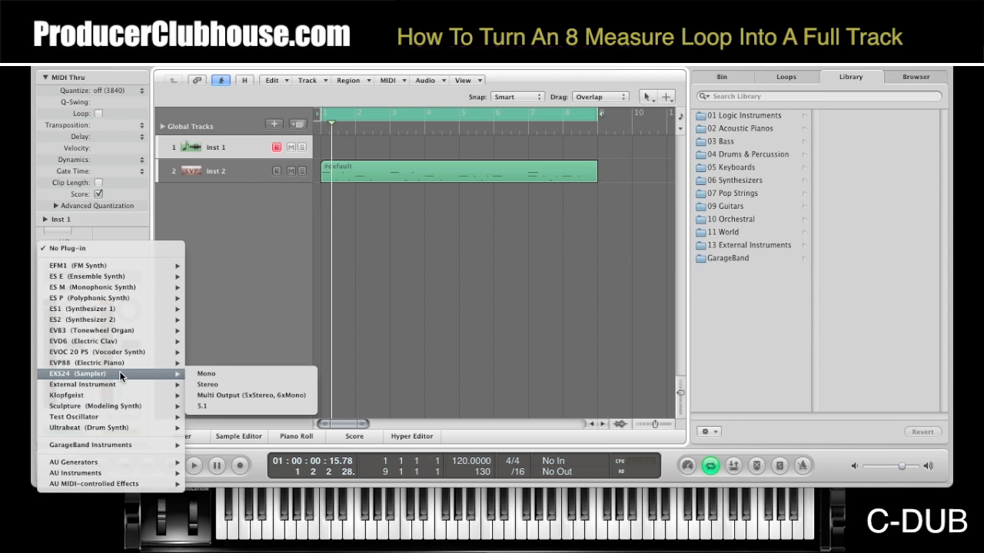
left_click(119, 374)
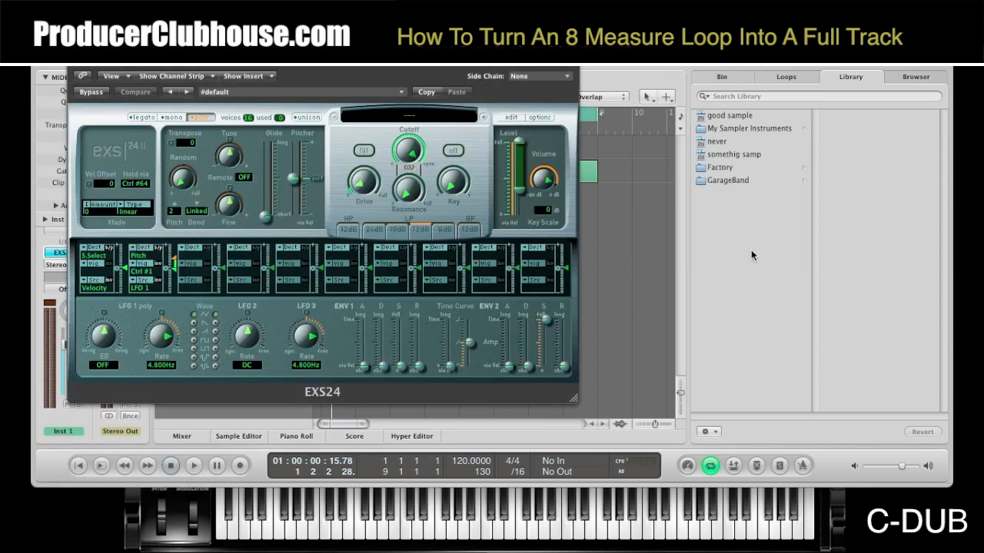
left_click(760, 129)
left_click(847, 117)
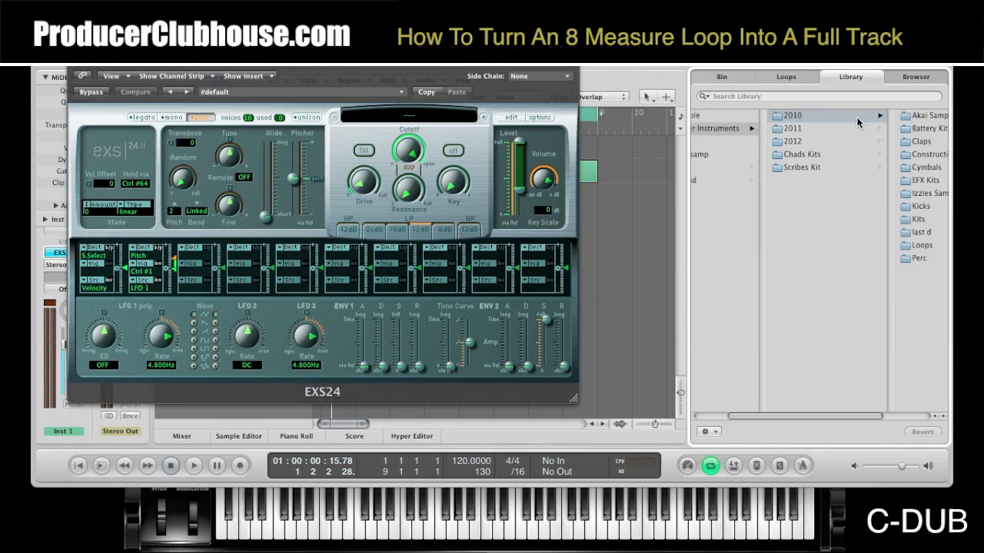
left_click(847, 206)
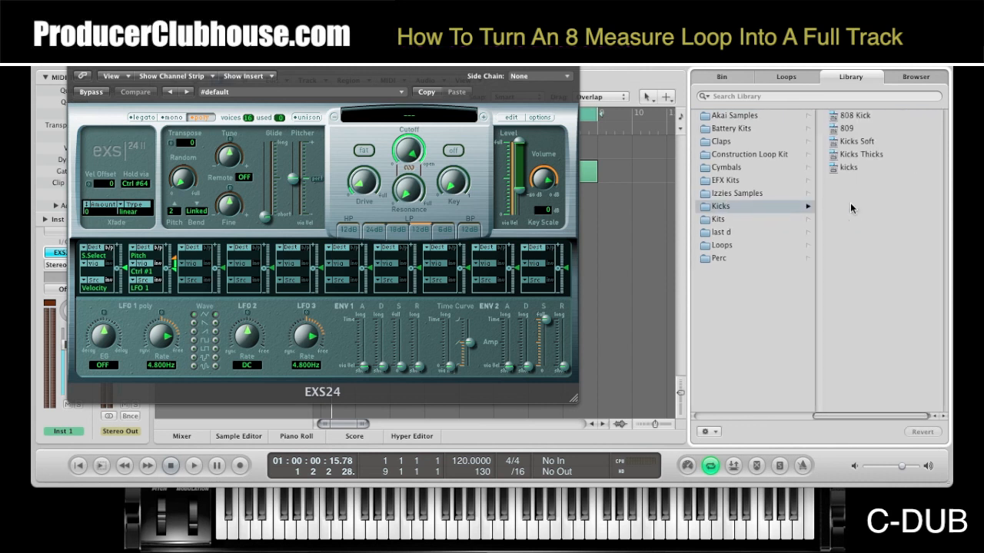
left_click(856, 154)
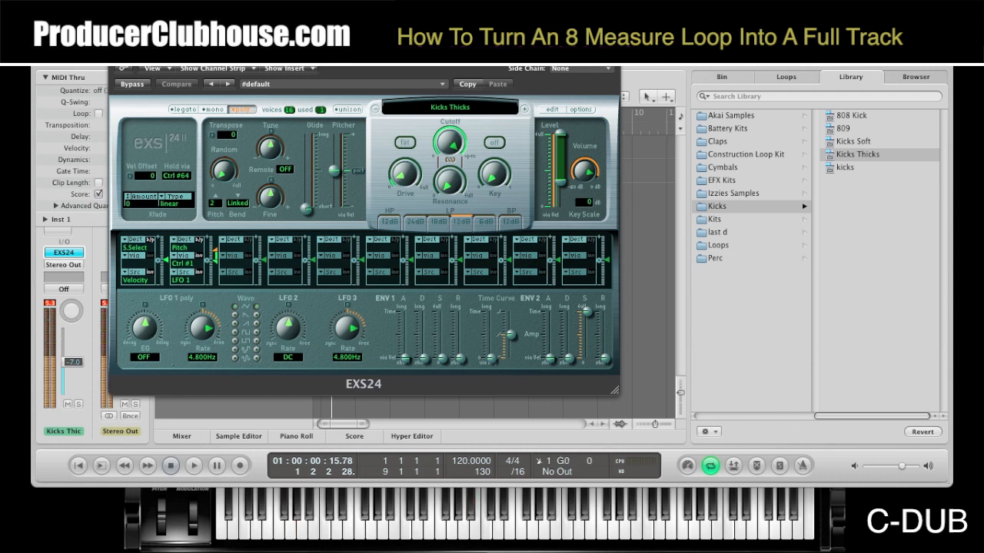
key("super+w")
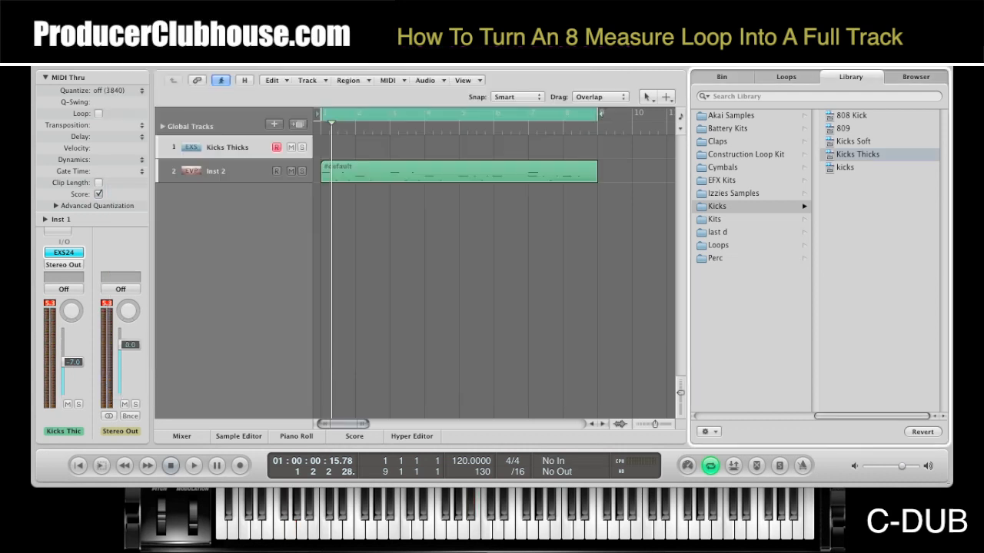
Step: Record a kick pattern on the Kicks Thicks track over the eight-measure cycle and open the region's quantize choices
left_click(236, 465)
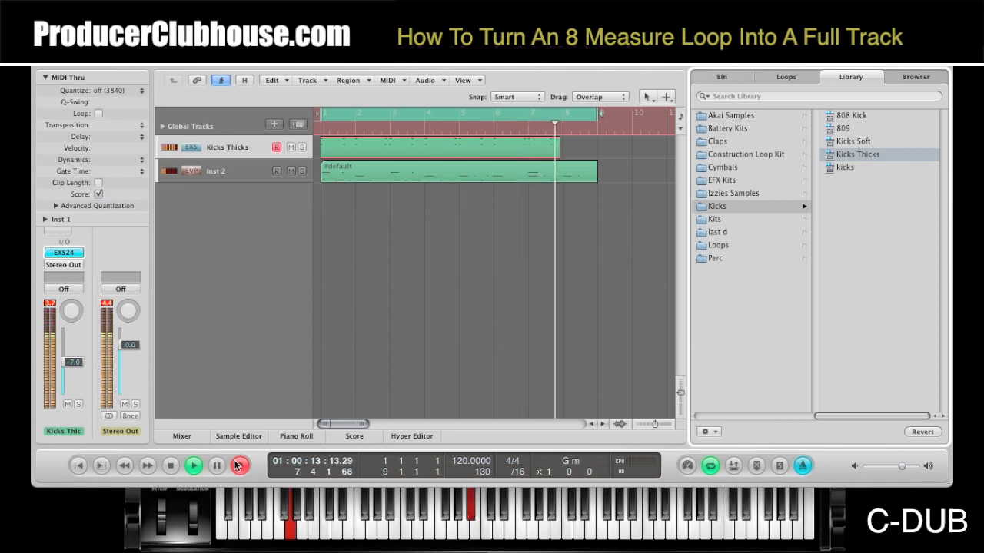
left_click(238, 466)
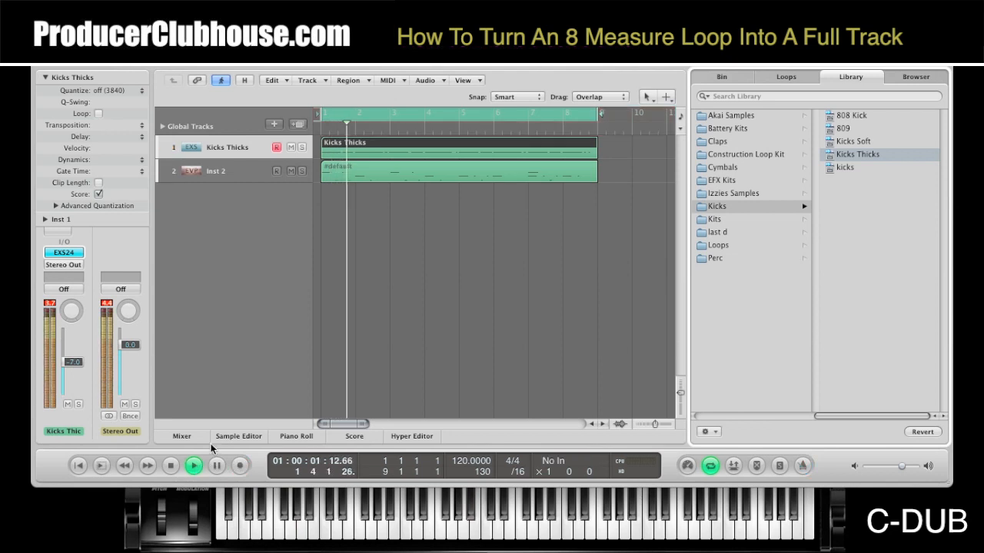
left_click(114, 90)
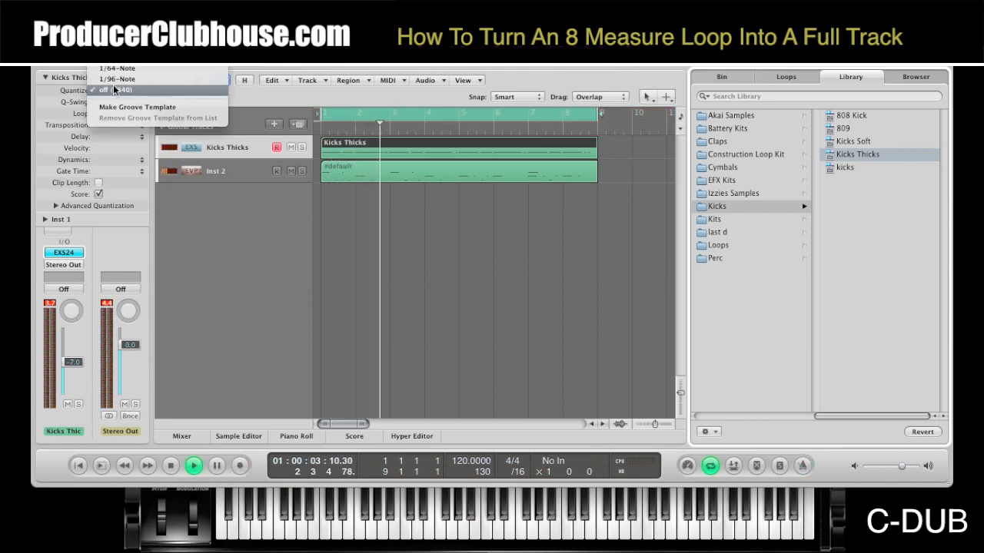
left_click(156, 288)
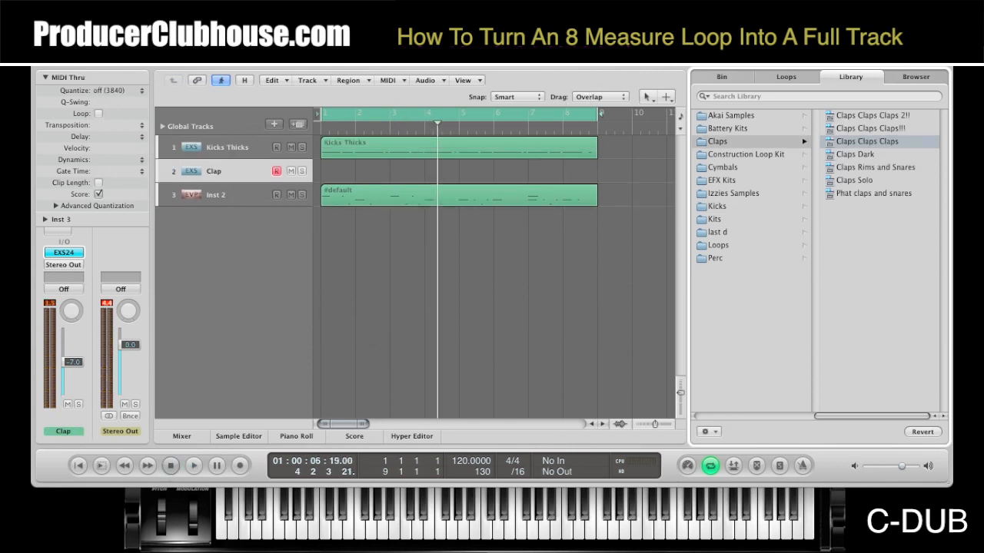
Step: Record a clap pattern on the Clap track over the eight-measure cycle and quantize the recorded region
key("r")
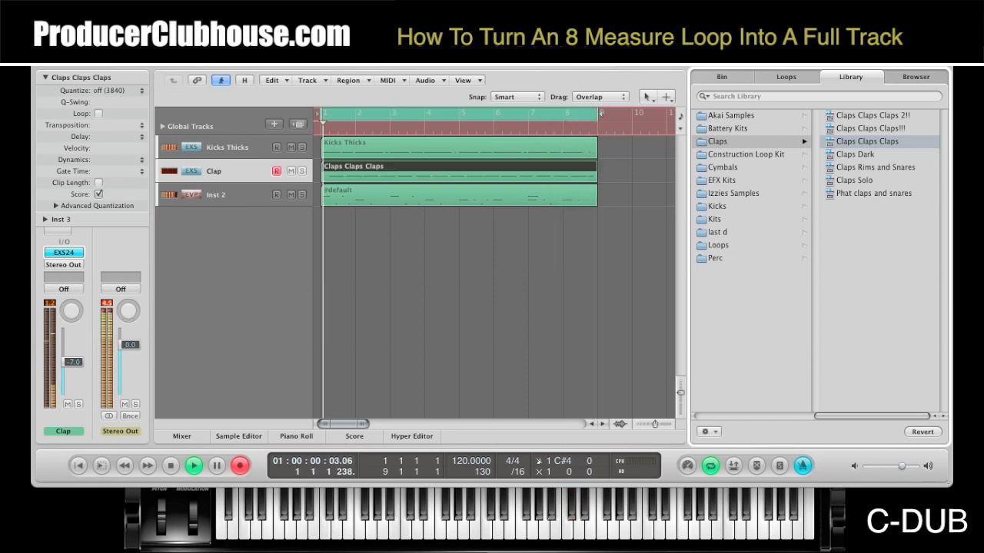
left_click(172, 467)
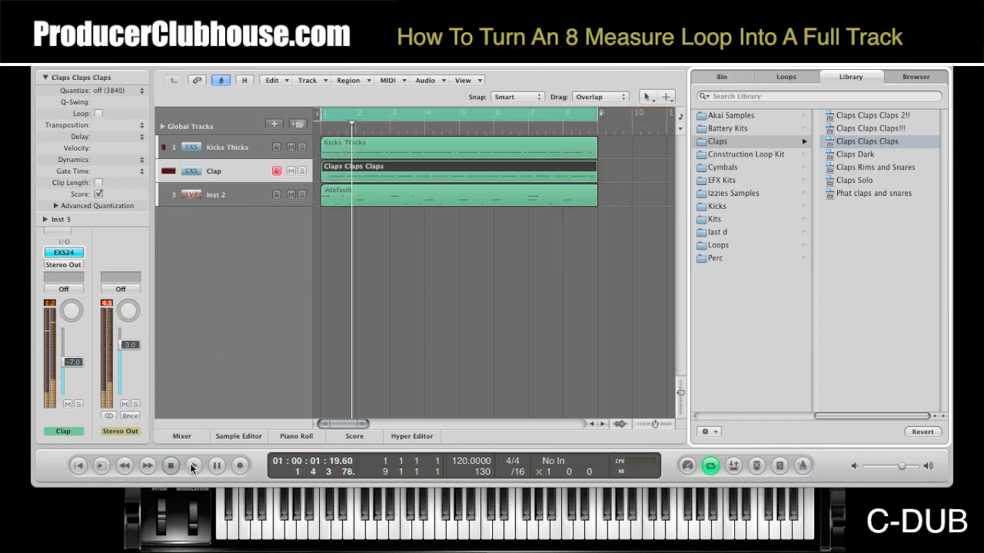
left_click(110, 90)
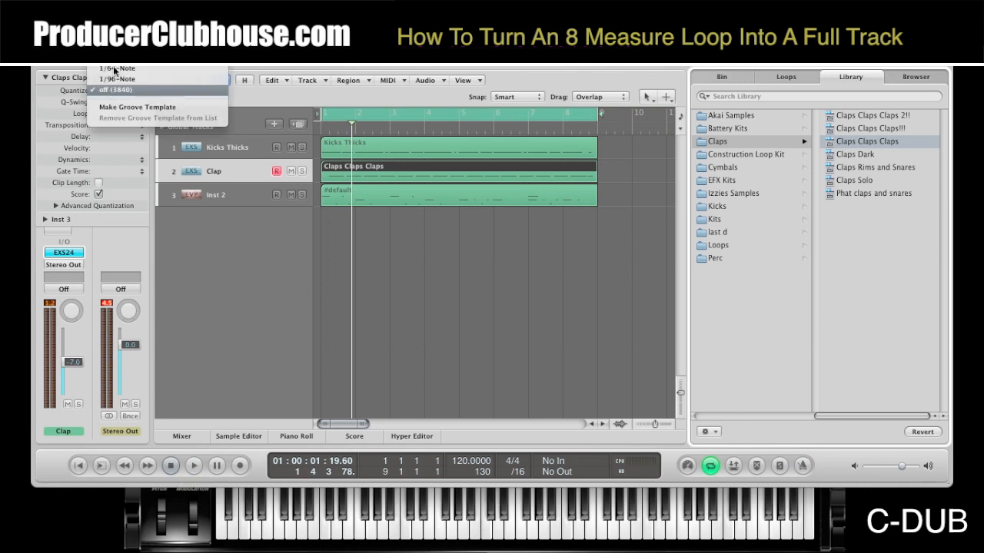
left_click(115, 79)
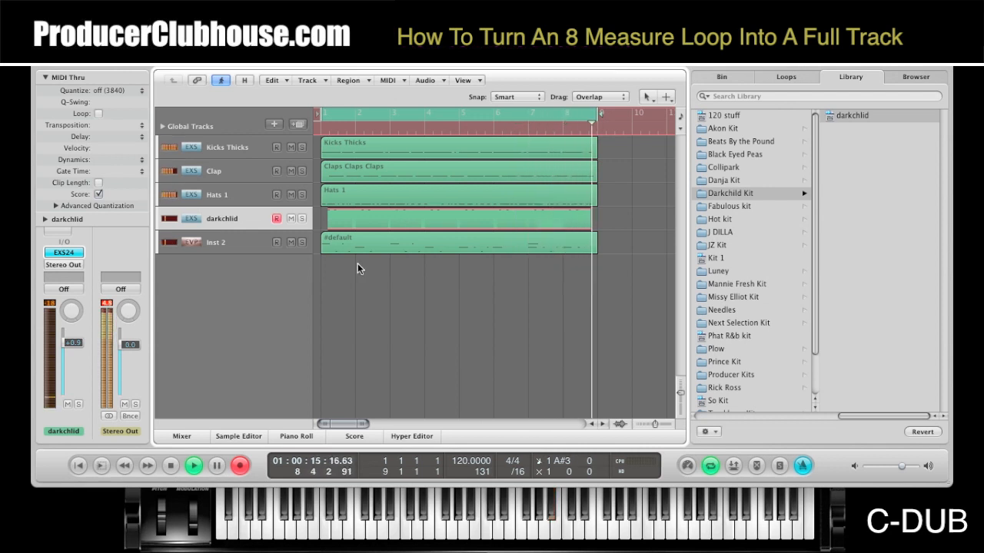
Step: Record additional eight-measure parts on the kit 1 and So Kit tracks
left_click(239, 467)
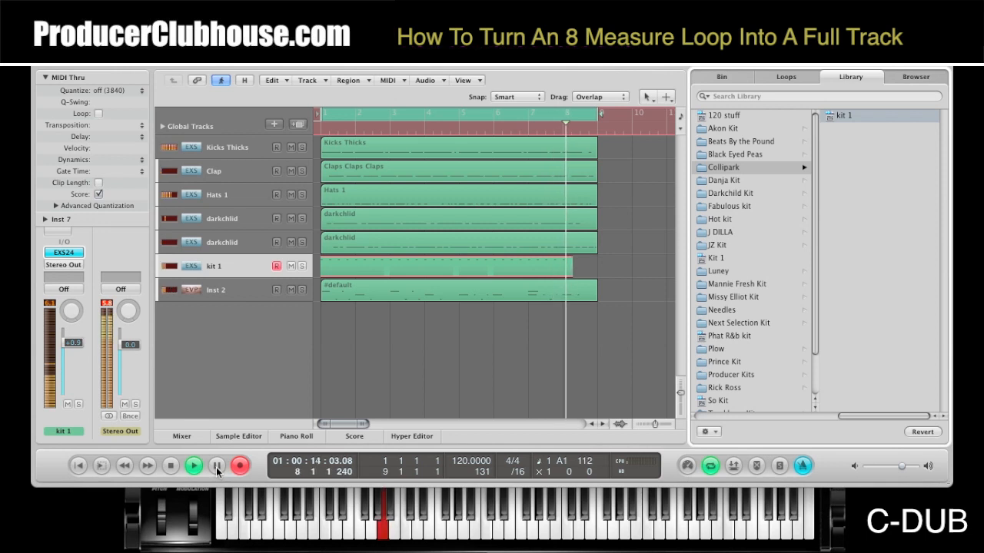
left_click(170, 466)
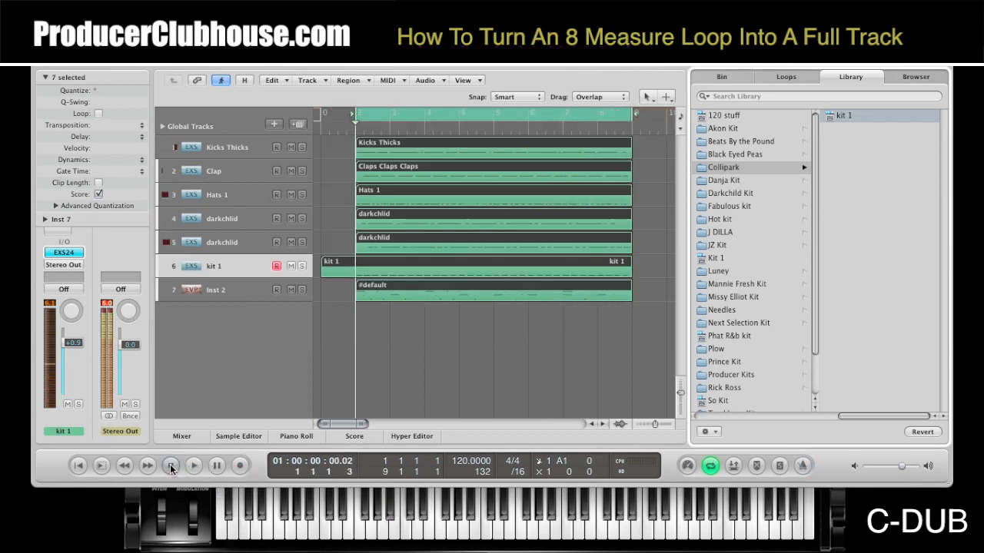
left_click(240, 465)
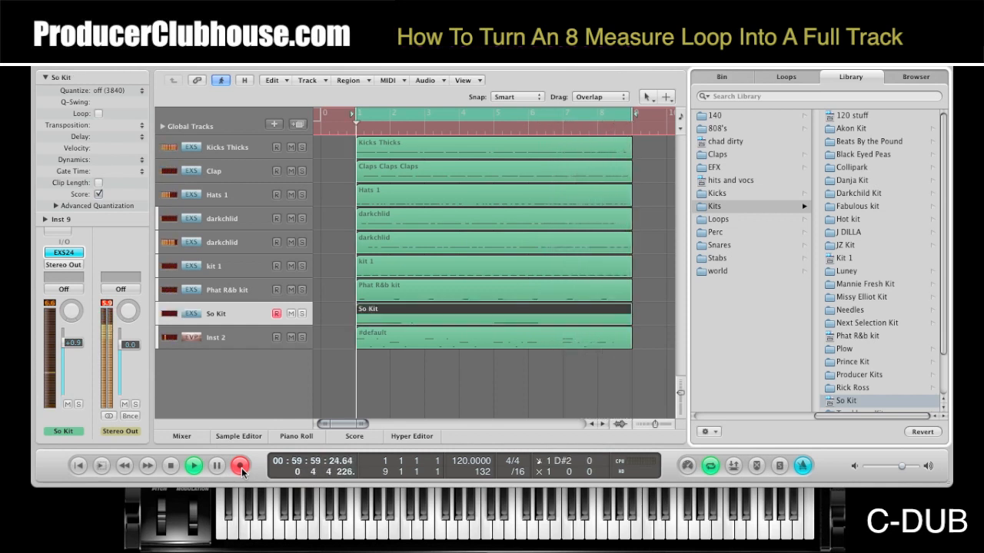
left_click(170, 466)
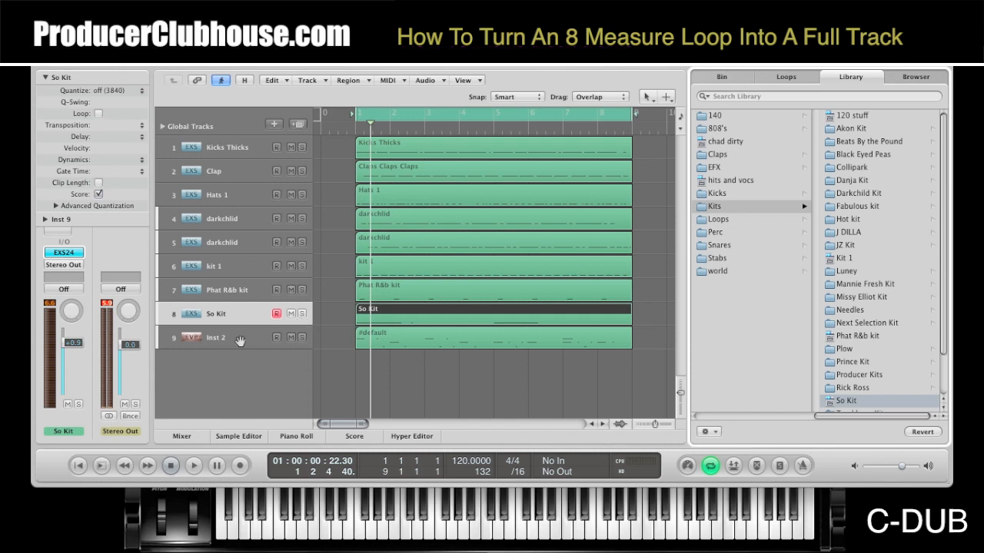
Step: Add a software instrument track directly below the Inst 2 electric piano track
left_click(238, 339)
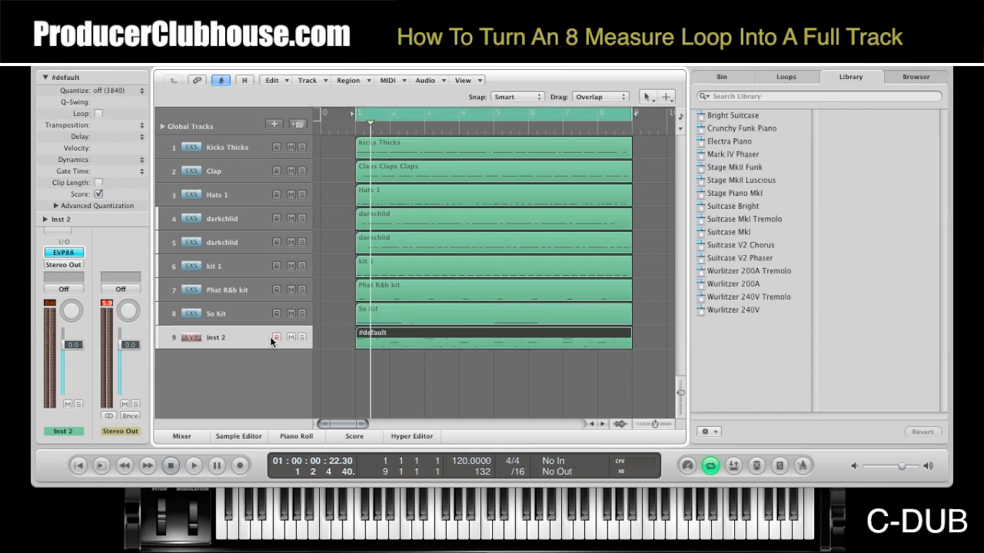
left_click(274, 125)
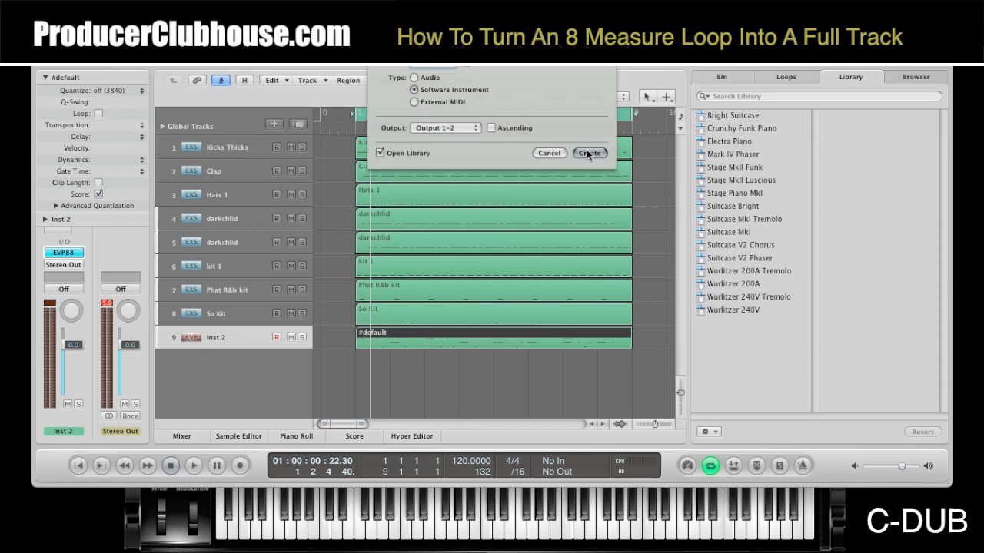
left_click(588, 153)
Step: Load the ES2 synthesizer in stereo on the new track and audition Synth Pads presets, settling on Filter Passages
left_click(57, 252)
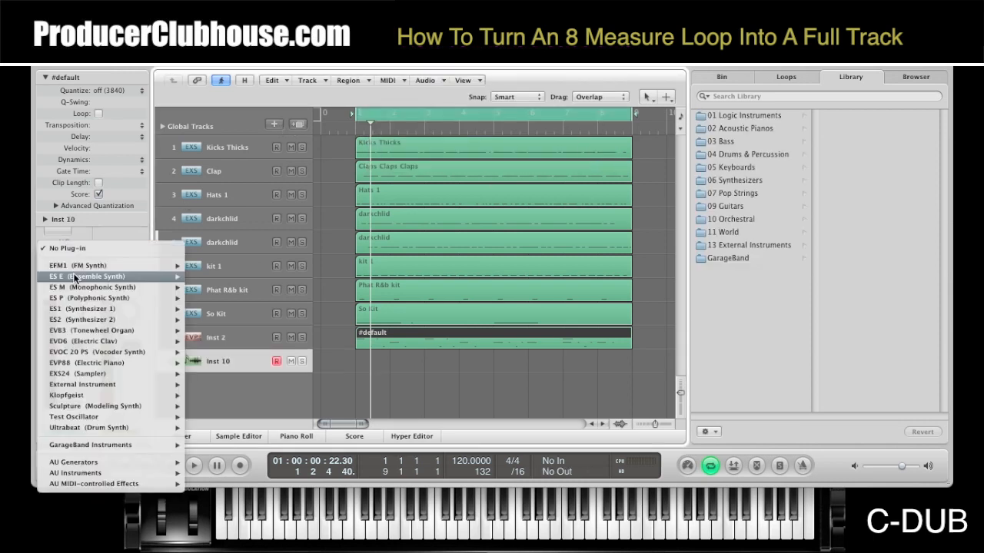
mouse_move(63, 321)
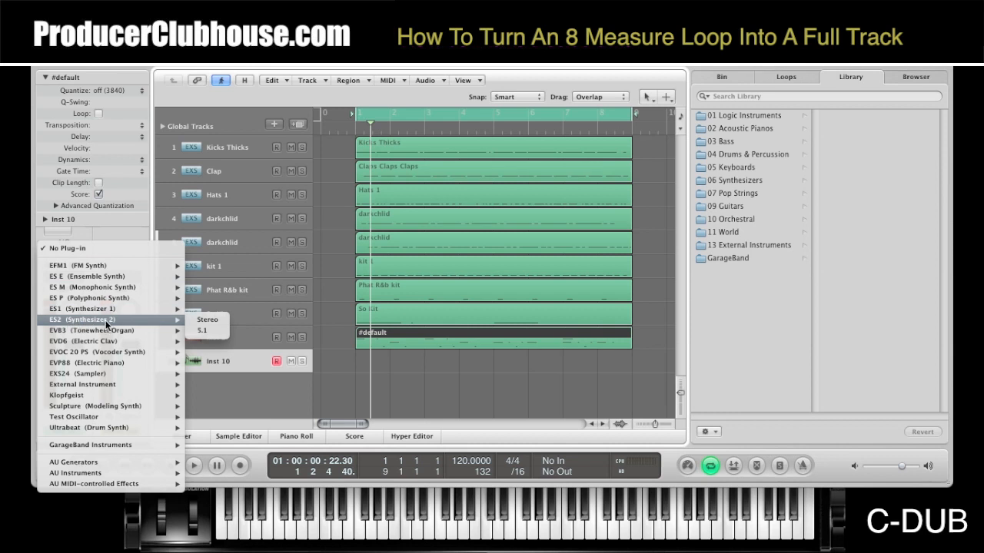
left_click(207, 319)
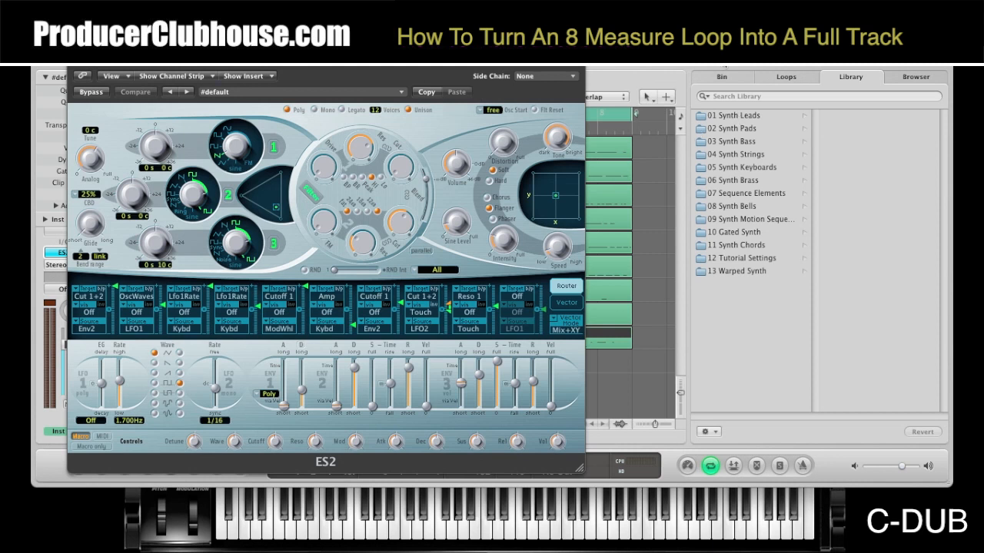
left_click(882, 194)
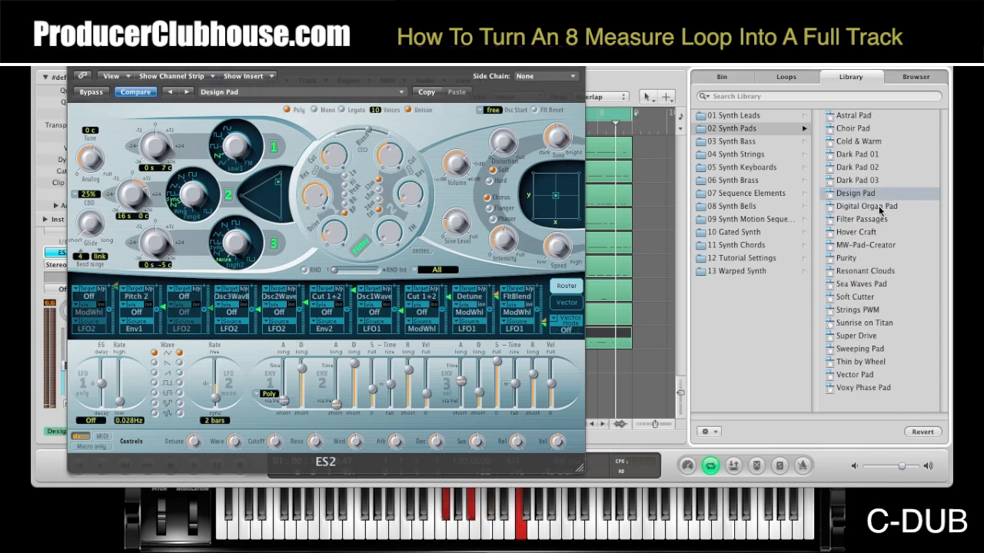
left_click(880, 209)
left_click(879, 220)
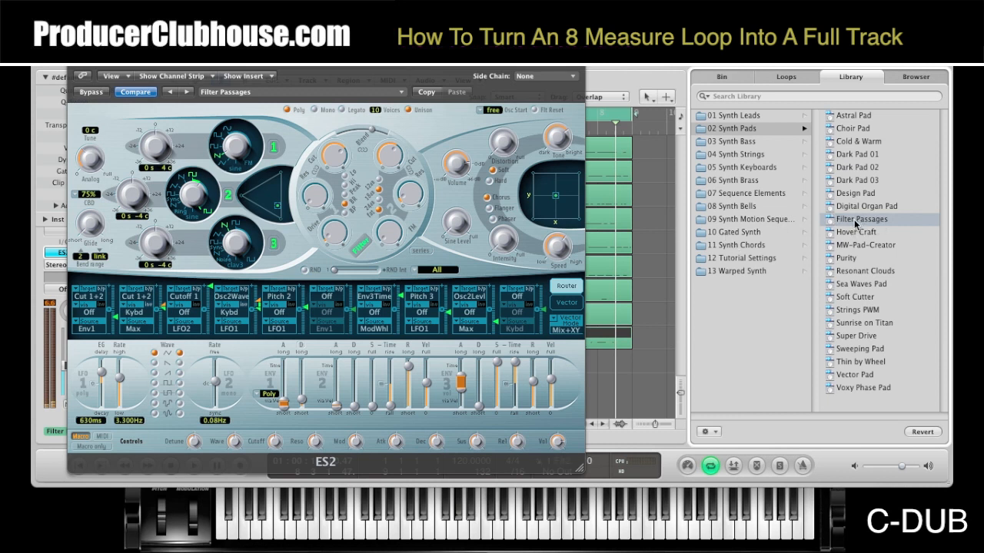
left_click(73, 69)
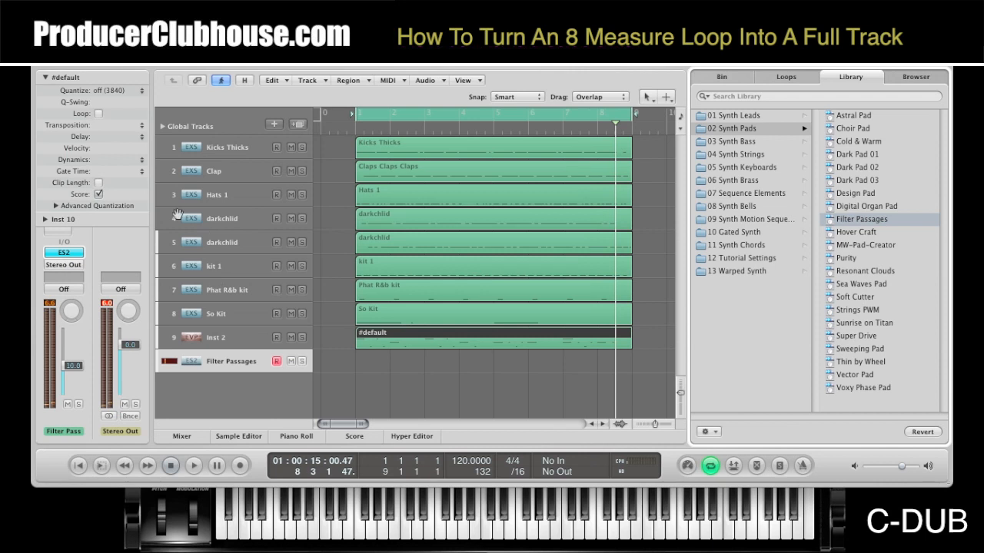
Step: Record a chord pad part on the Filter Passages track over the eight-measure cycle
right_click(241, 468)
left_click(216, 465)
left_click(241, 467)
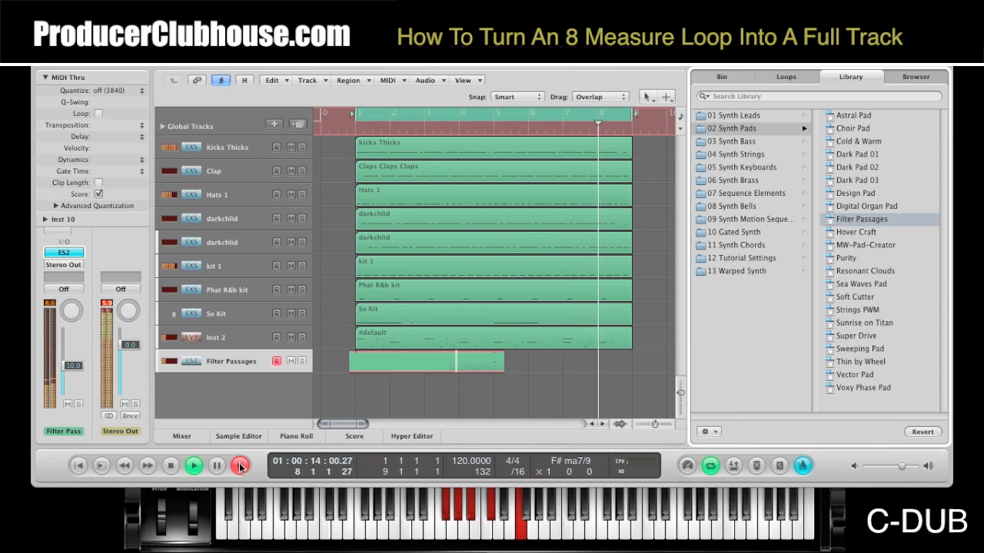
left_click(172, 466)
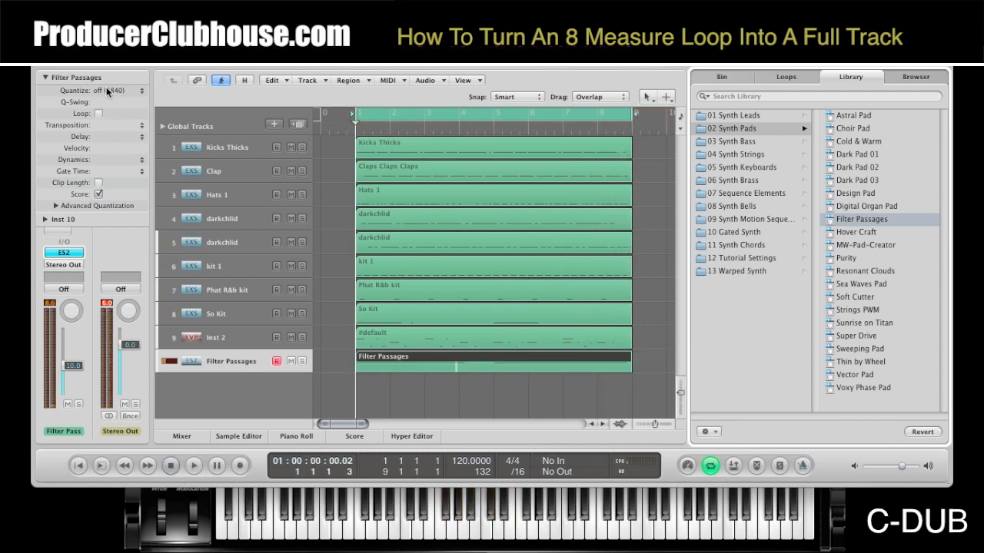
Step: Quantize the Filter Passages region to 1/16-Note and mute its track
left_click(108, 91)
left_click(115, 40)
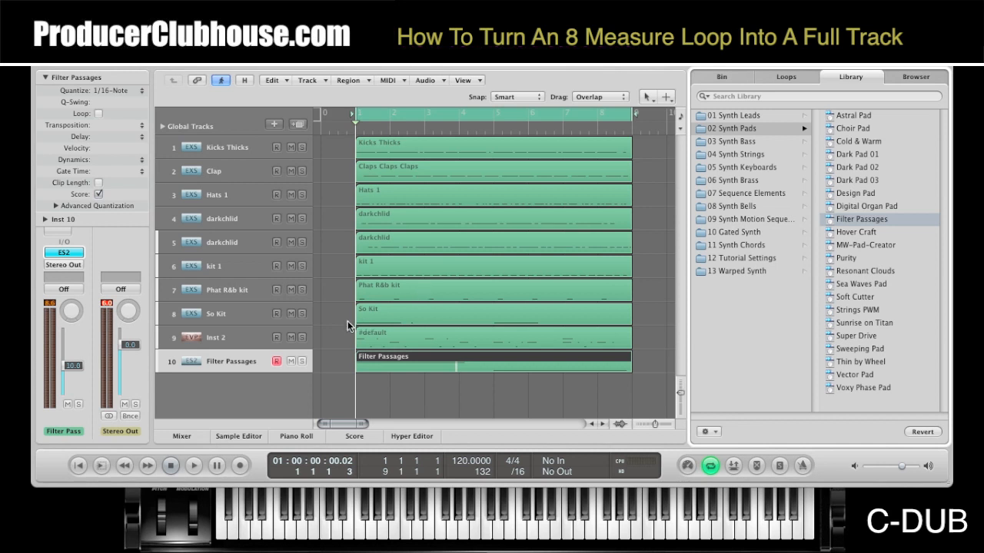
left_click(292, 361)
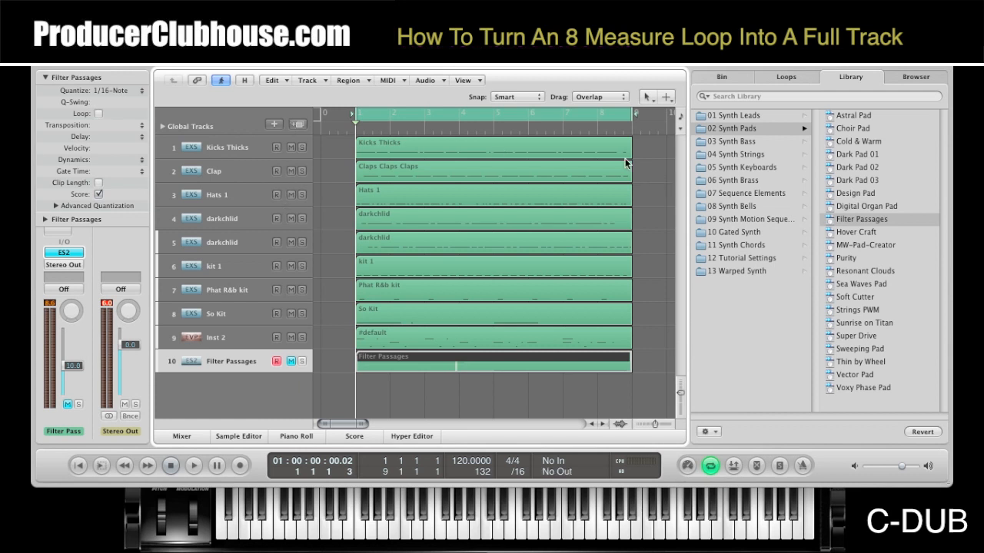
Step: Duplicate the Filter Passages track's setup on a new track and audition Synth Pads presets from Sea Waves Pad onward, settling on Sweeping Pad
left_click(301, 125)
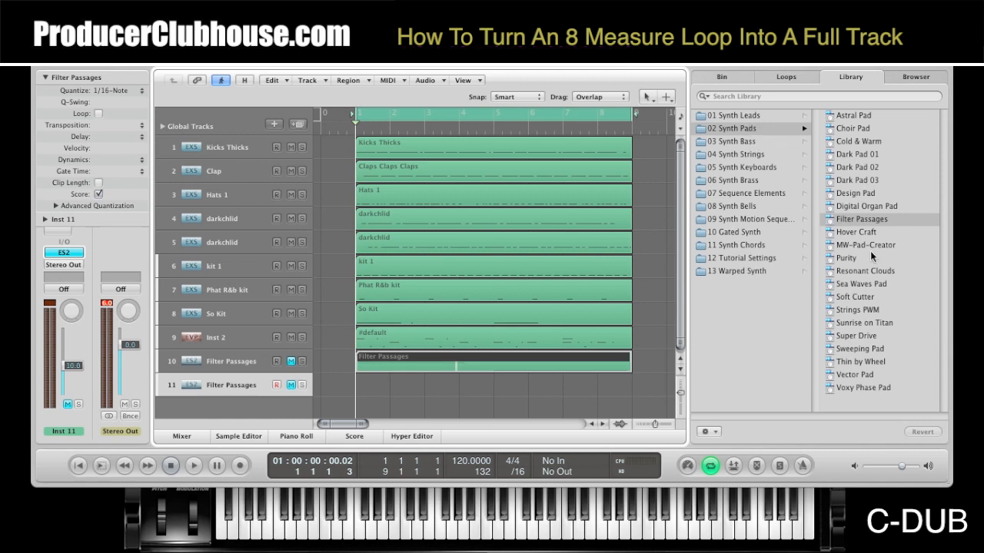
left_click(871, 283)
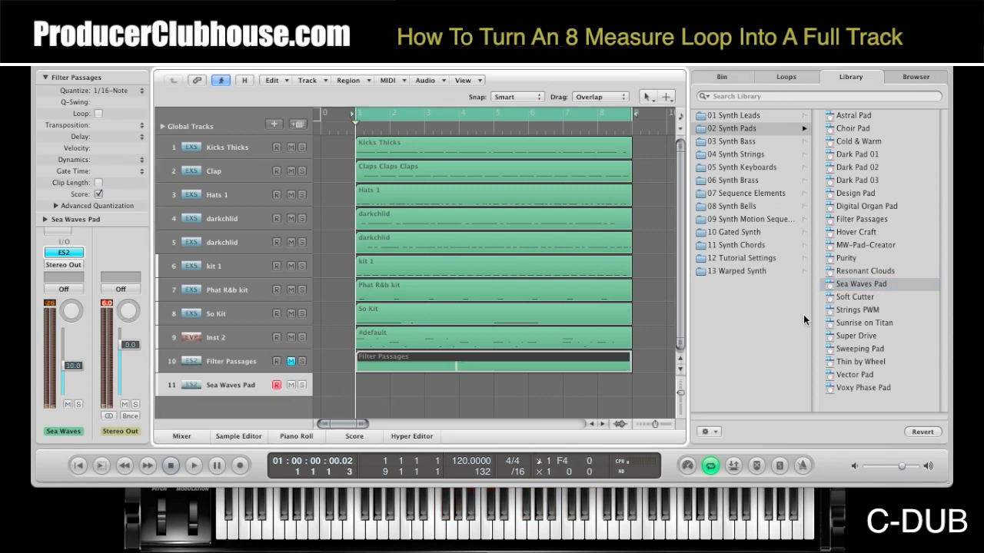
left_click(868, 297)
left_click(872, 310)
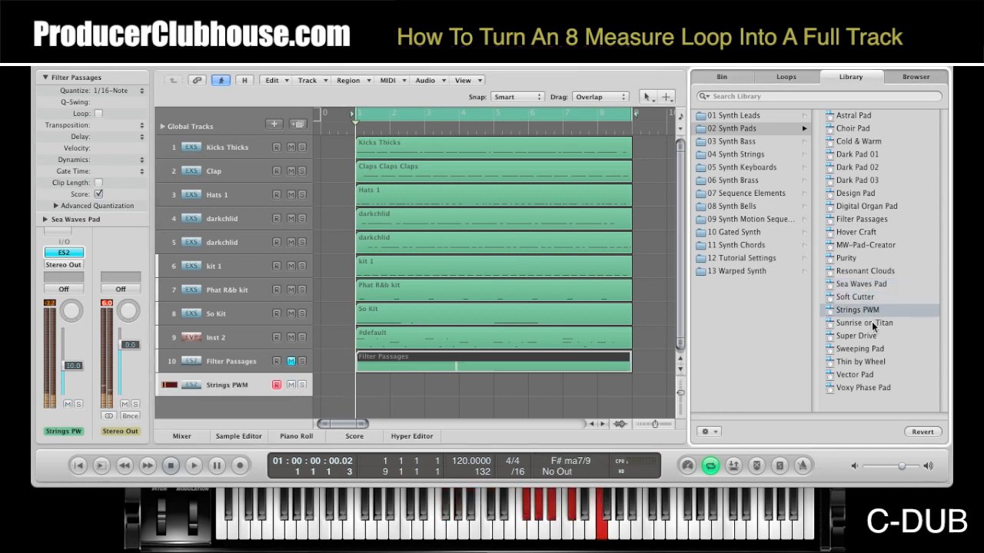
left_click(873, 323)
left_click(873, 338)
left_click(874, 350)
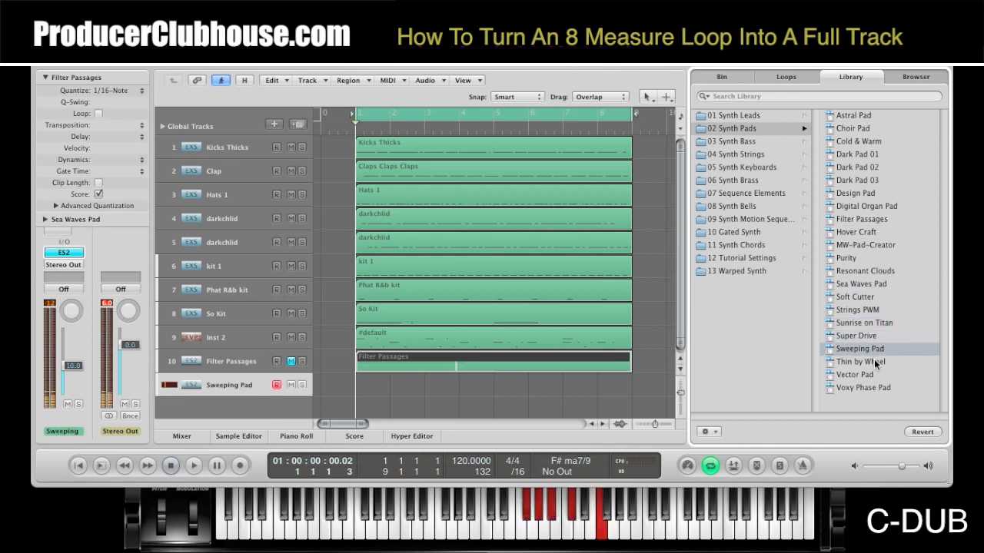
left_click(874, 363)
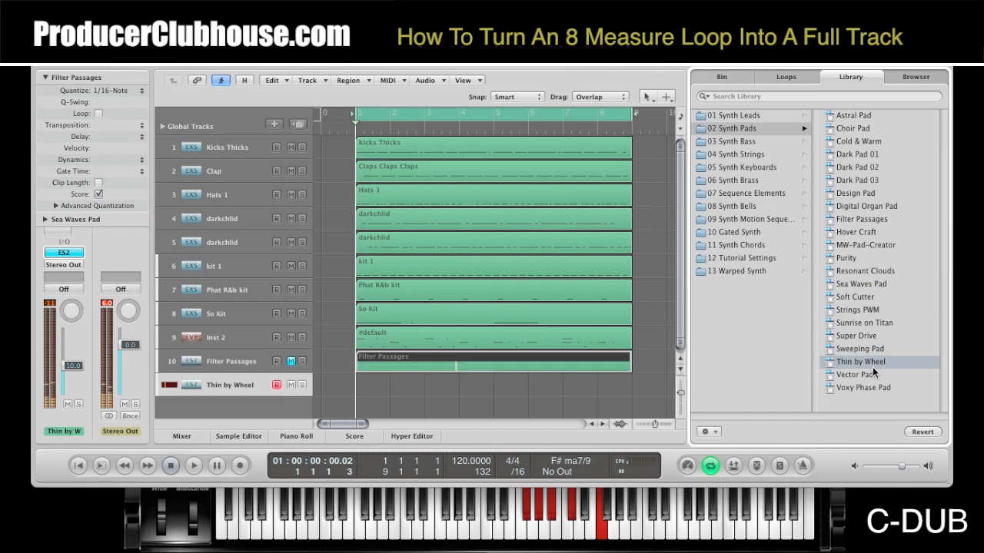
left_click(873, 351)
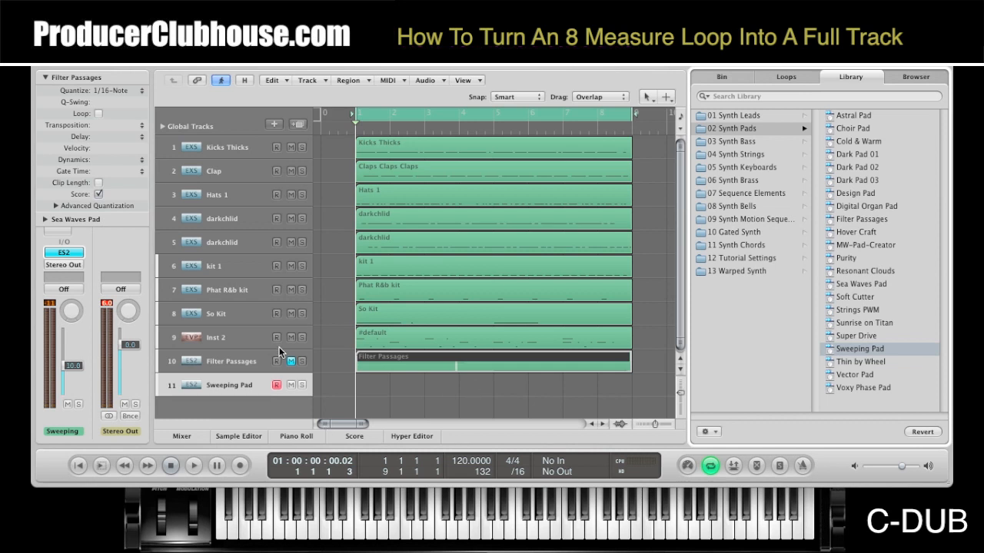
Step: Record a chord part on the Sweeping Pad track near the end of the eight-measure cycle
left_click(241, 465)
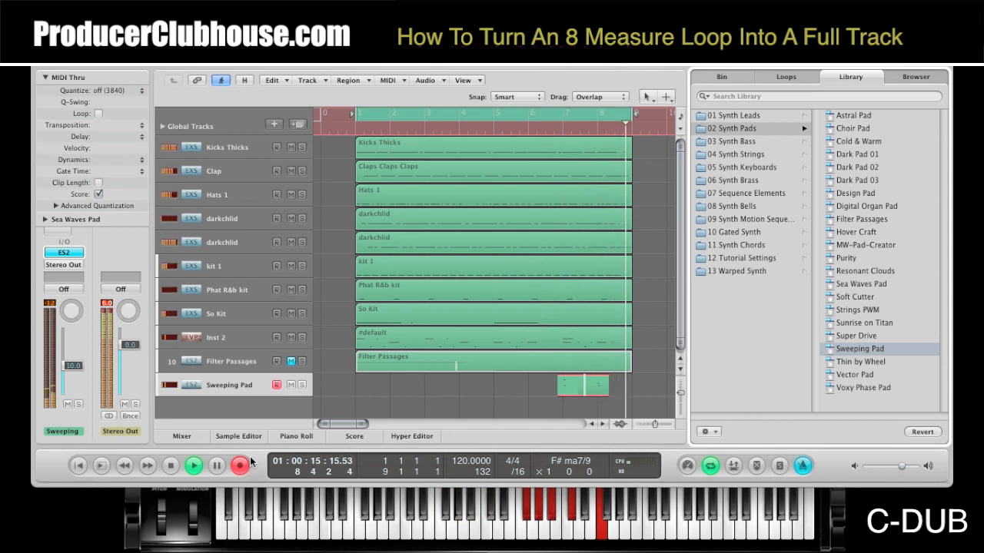
left_click(171, 465)
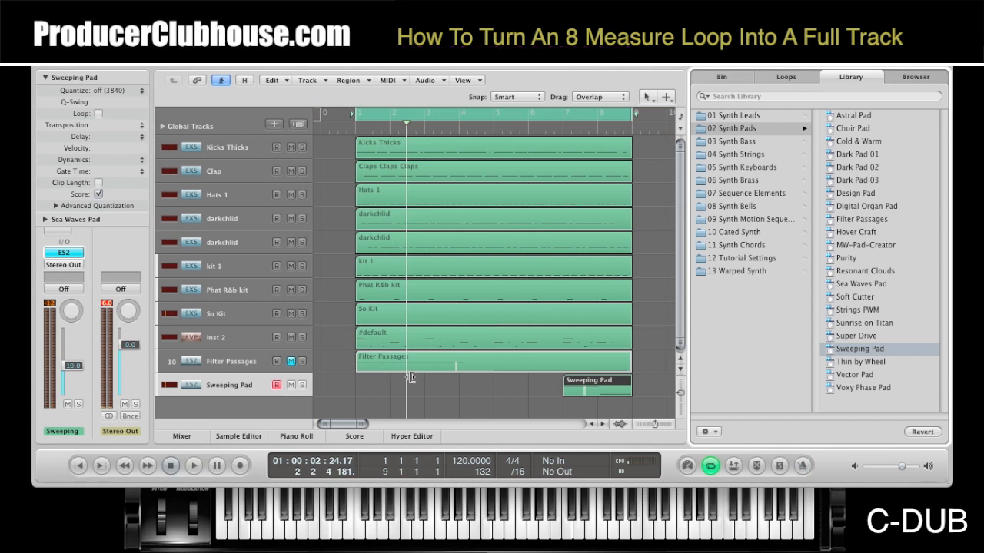
Step: Extend the start of the Sweeping Pad region back to measure 1 and quantize it to 1/16-Note
left_click_drag(565, 388, 361, 400)
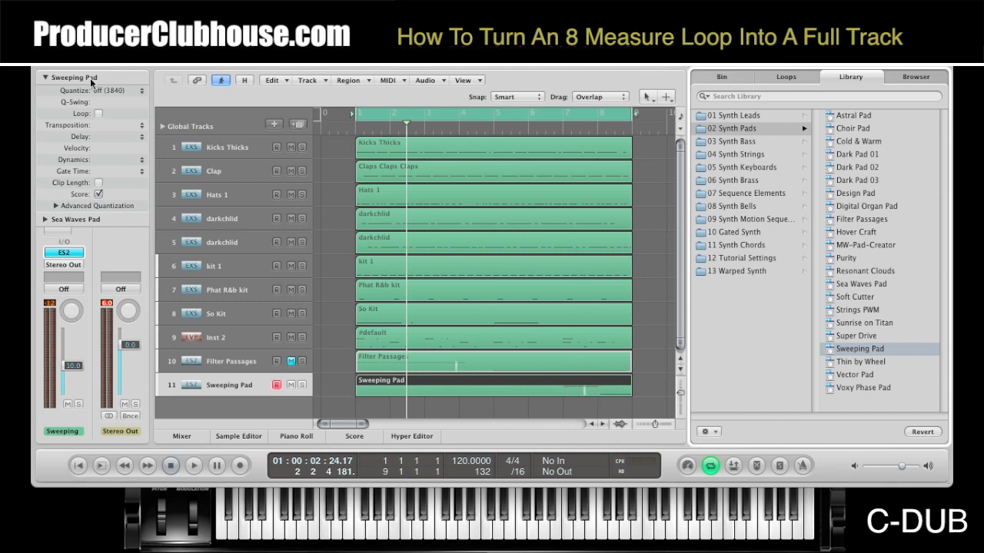
left_click(104, 91)
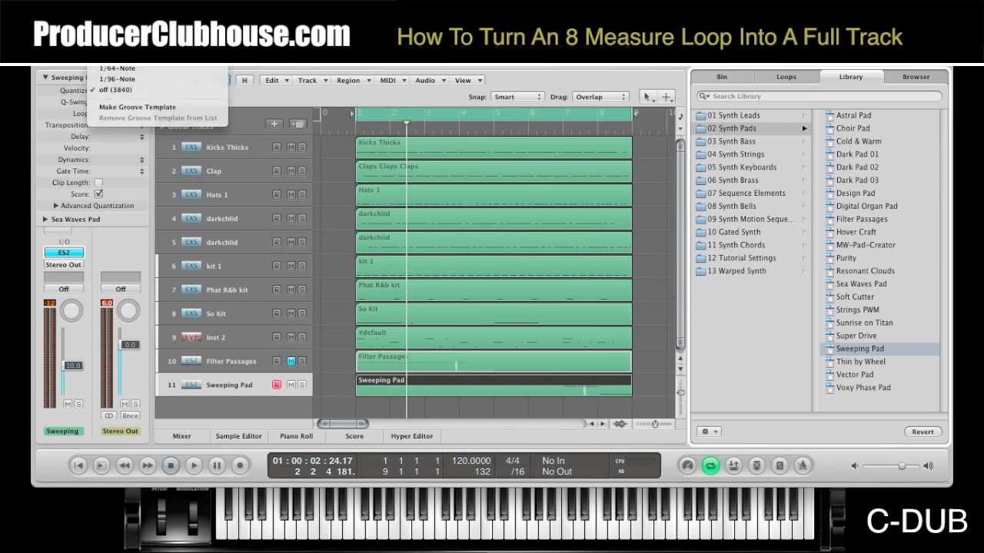
left_click(118, 25)
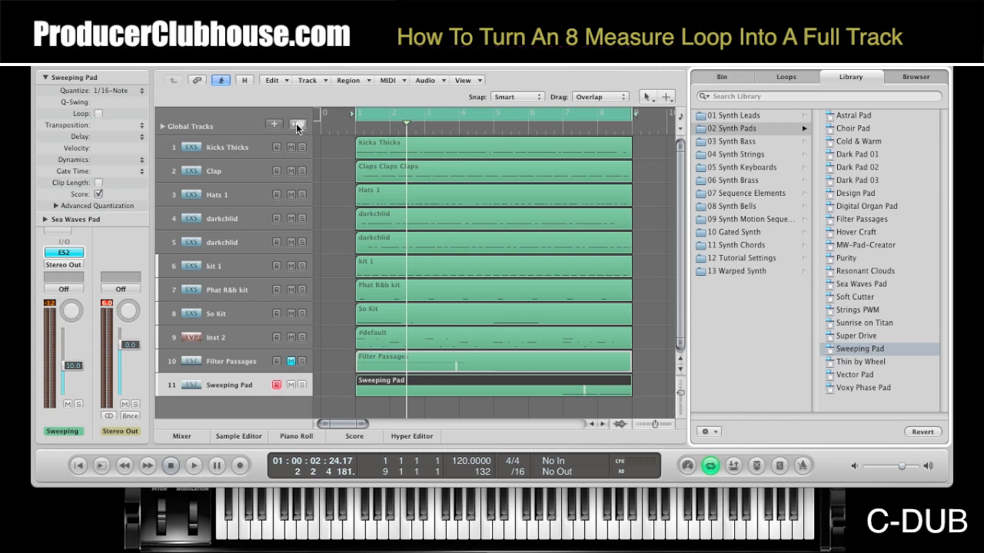
Step: Duplicate the Sweeping Pad track's setup on a new track and audition Synth Bells presets, settling on Bali Bells
left_click(298, 126)
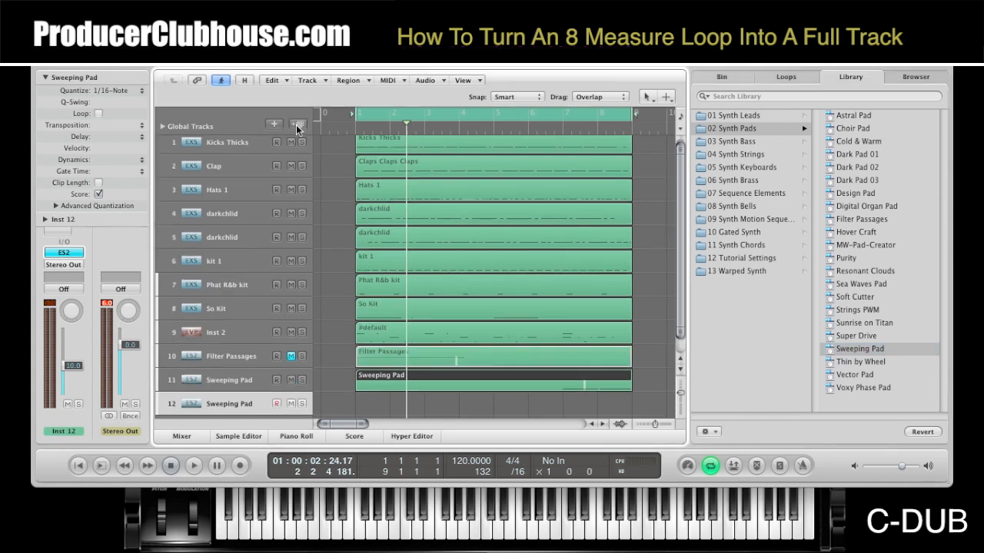
left_click(766, 207)
left_click(845, 129)
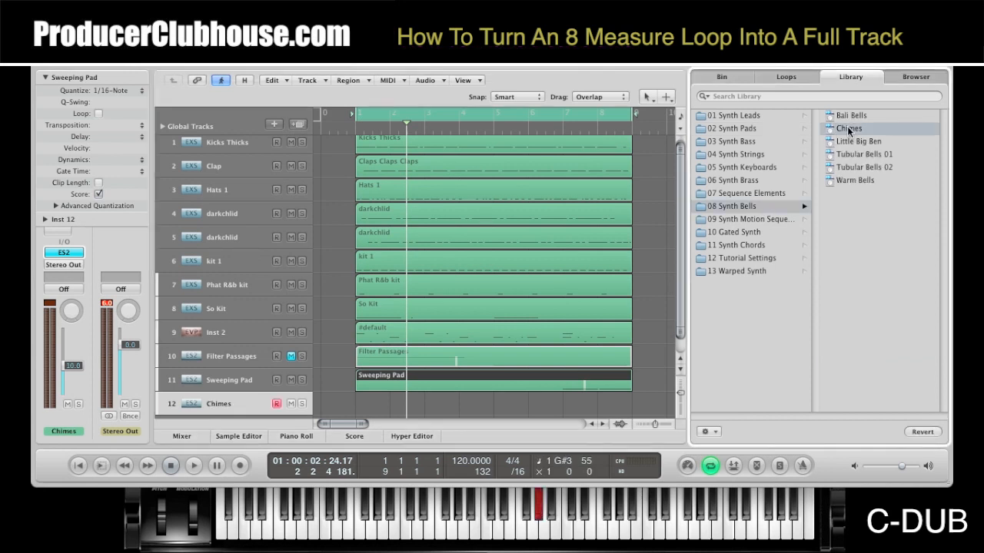
left_click(853, 154)
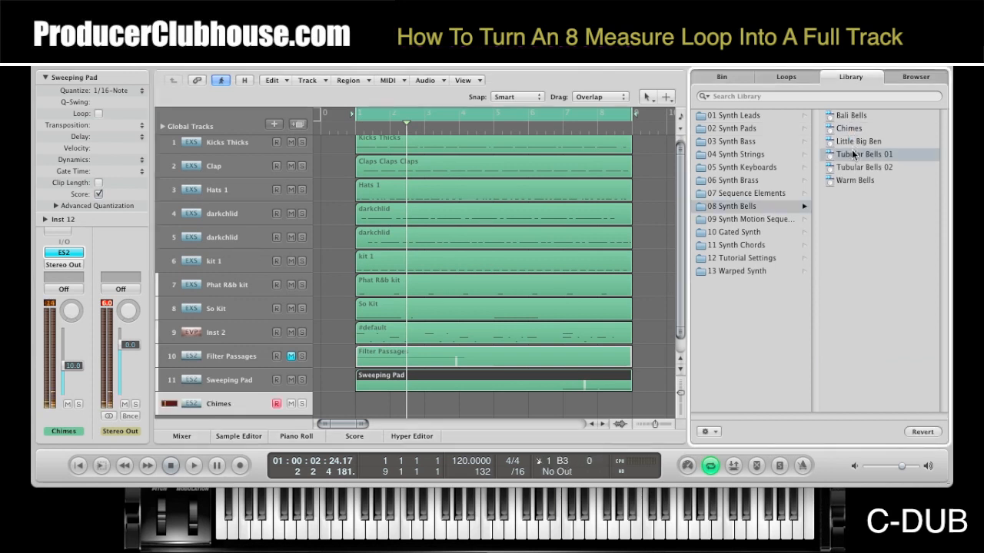
left_click(848, 116)
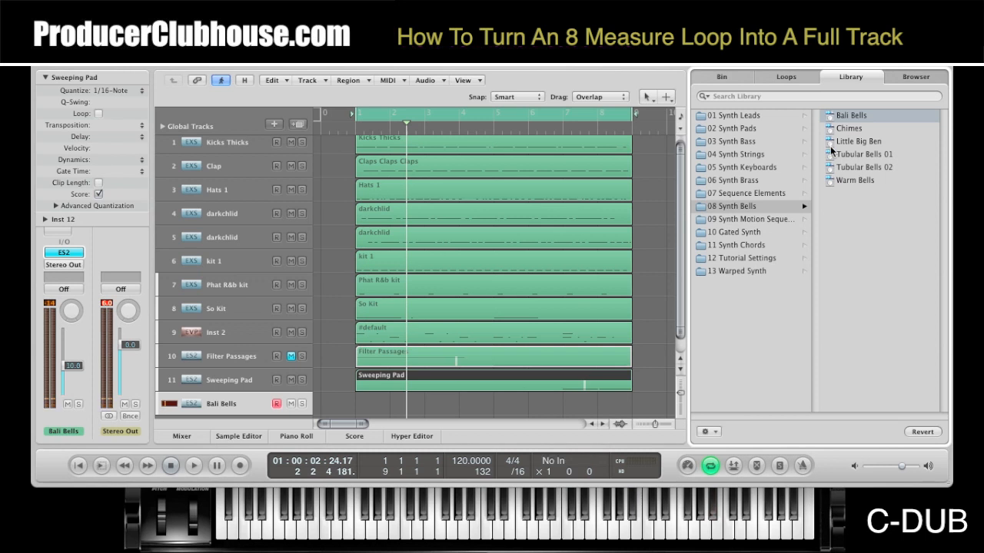
Step: Record a bell part on the Bali Bells track over the eight-measure cycle and quantize its region to 1/16-Note
key("r")
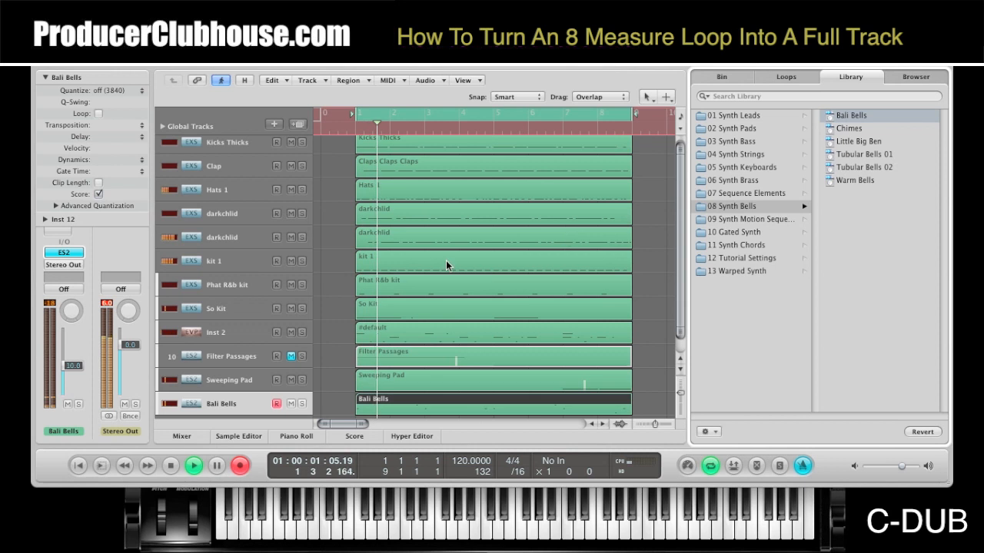
left_click(171, 466)
left_click(171, 466)
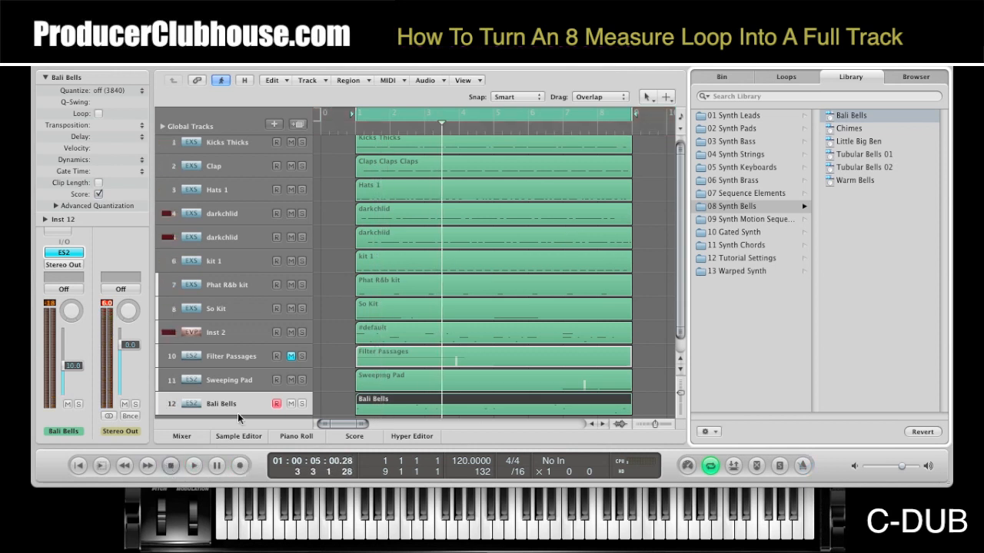
left_click(122, 90)
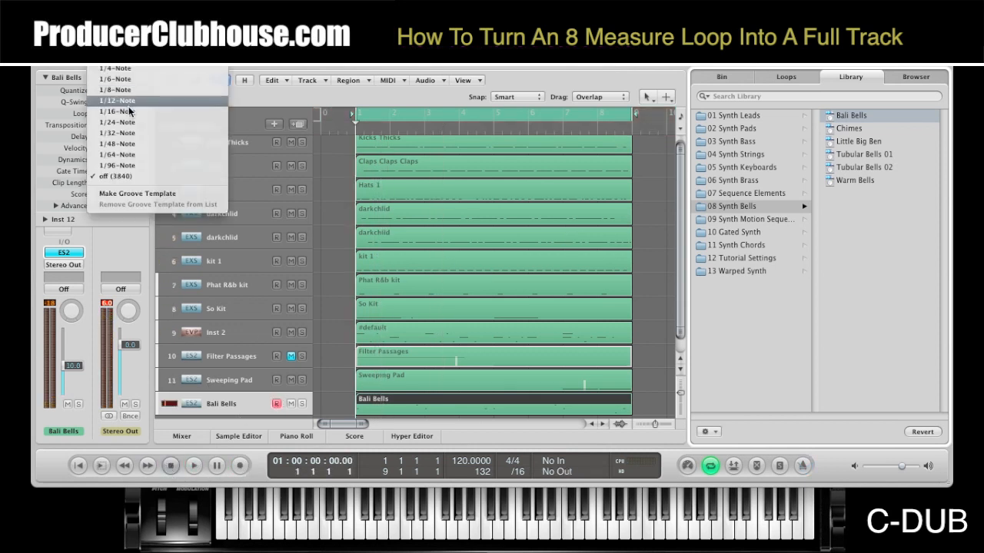
left_click(123, 111)
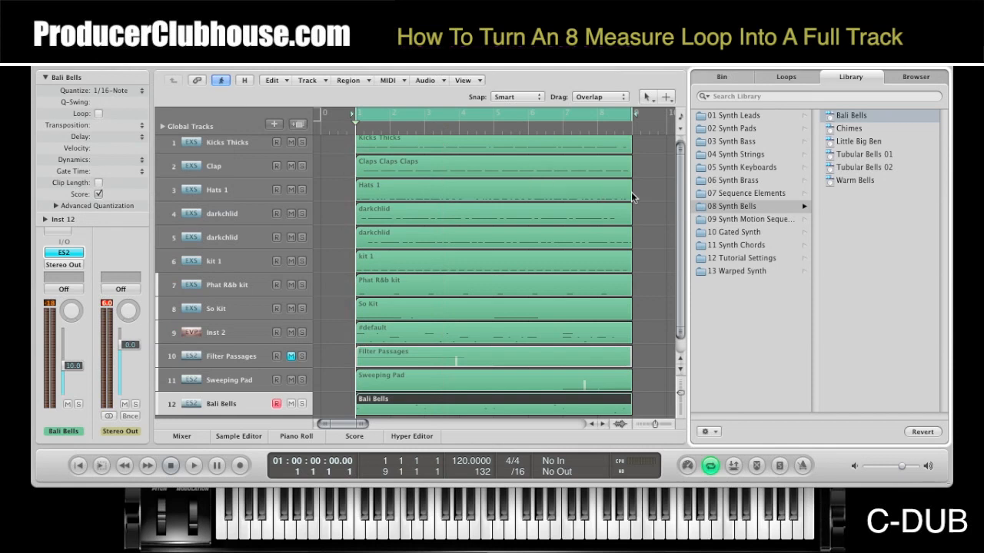
Step: Mute the Sweeping Pad and Bali Bells tracks
scroll(648, 193, "down", 1)
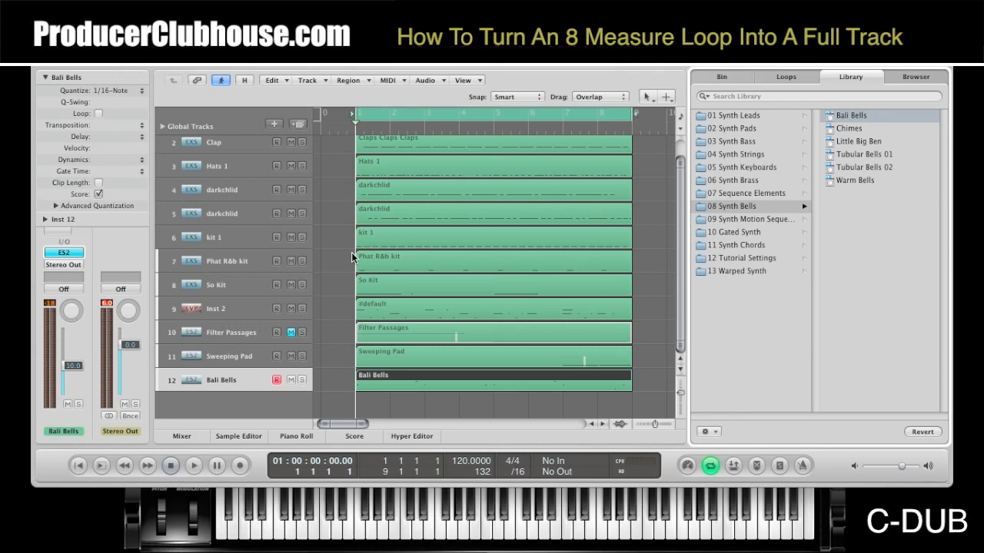
scroll(351, 252, "up", 3)
scroll(351, 252, "down", 3)
left_click(290, 357)
left_click(291, 380)
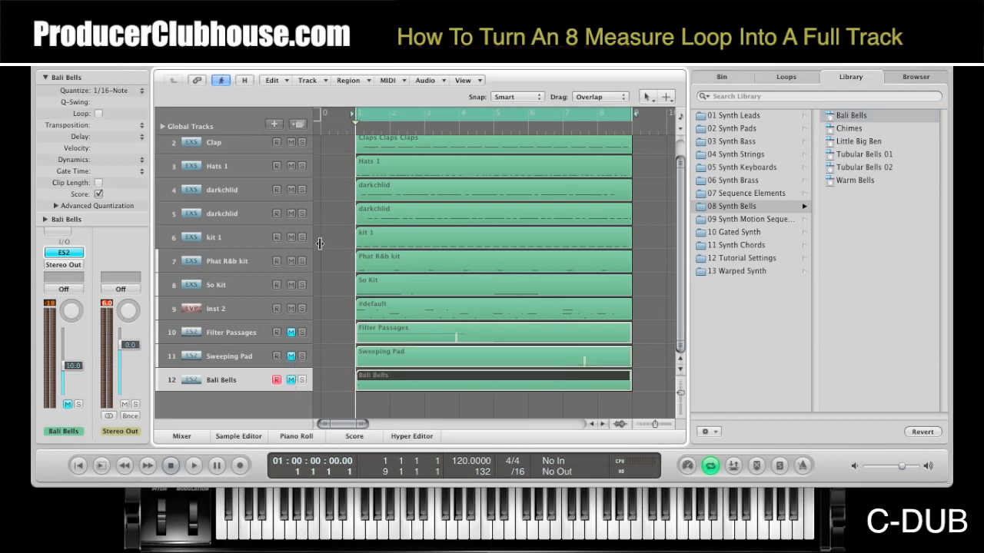
Step: Duplicate the Bali Bells track's setup on a new track and audition the Synth Motion presets, settling on Wave Pad Groove 01
left_click(298, 125)
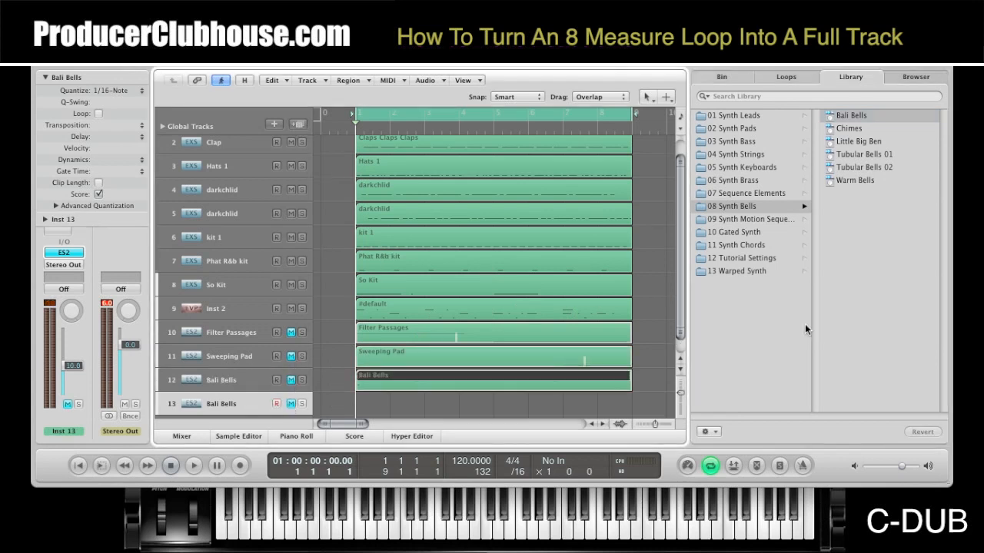
left_click(747, 219)
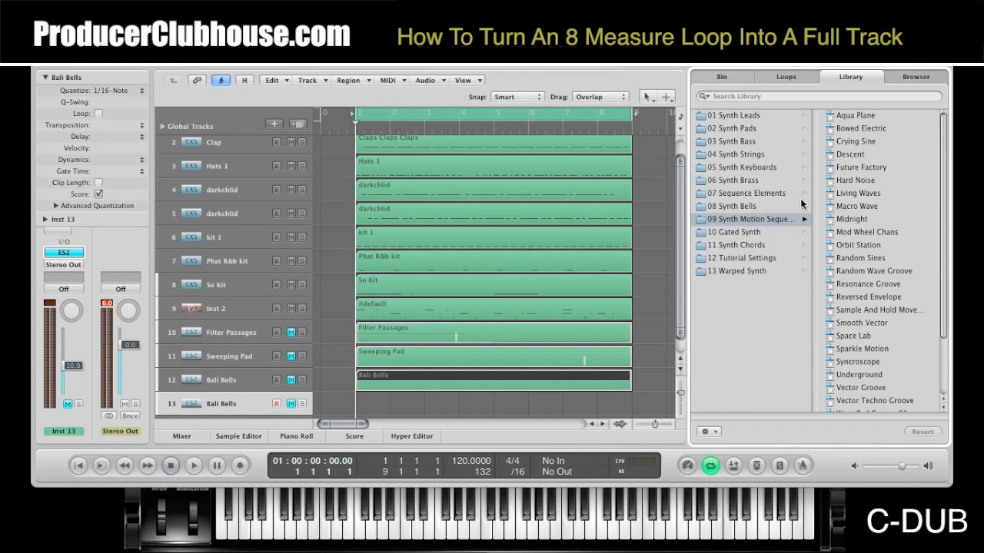
left_click(862, 116)
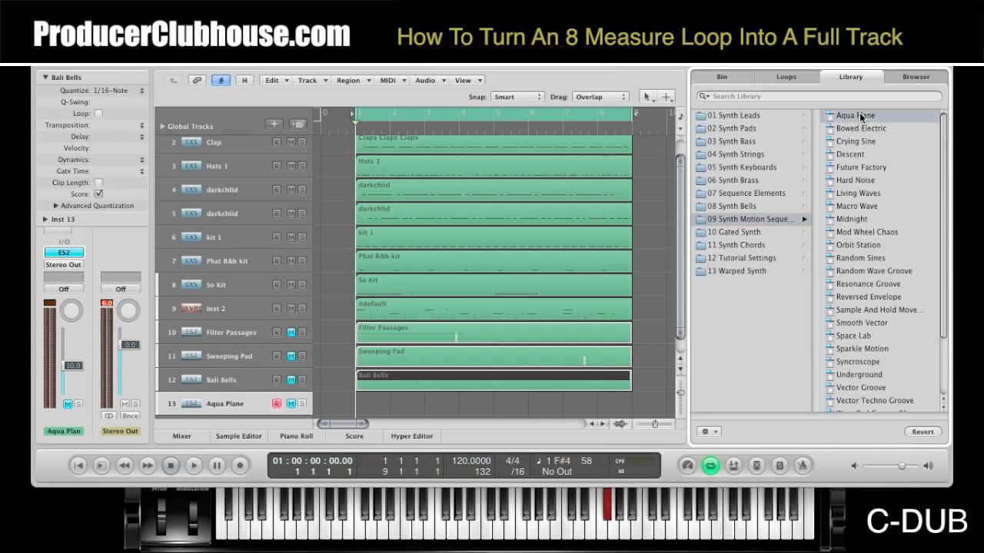
left_click(851, 367)
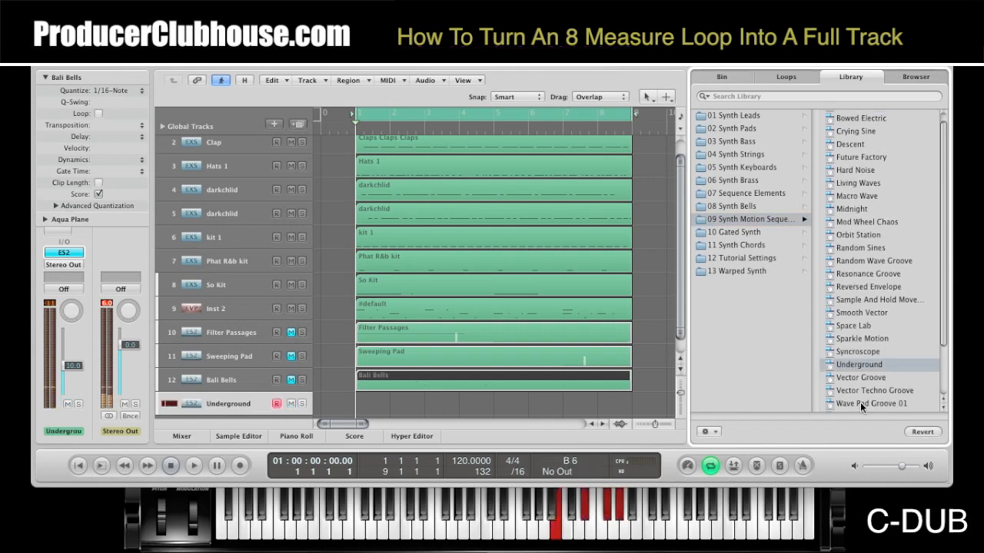
left_click(862, 406)
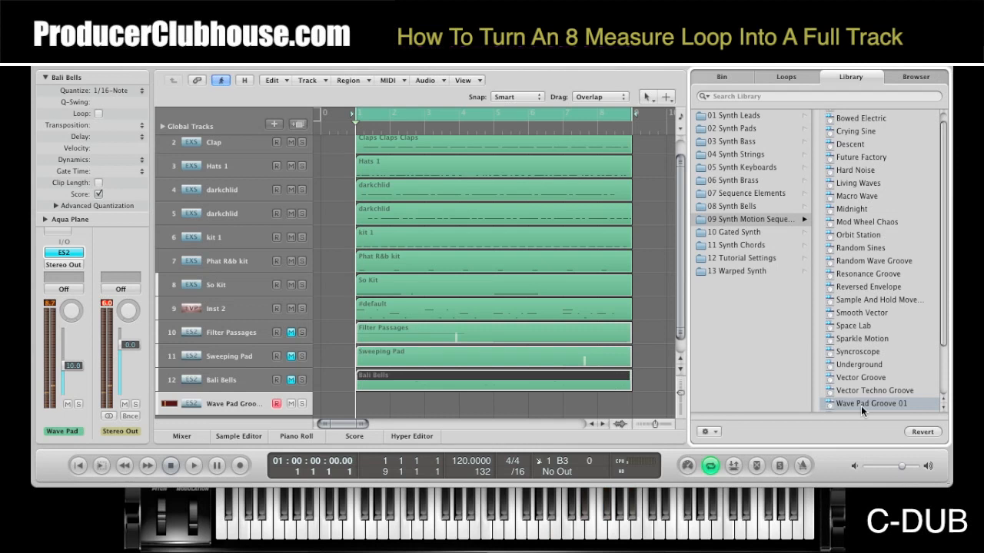
Step: Record a part on the Wave Pad Groove 01 track over the eight-measure cycle and mute the track
key("r")
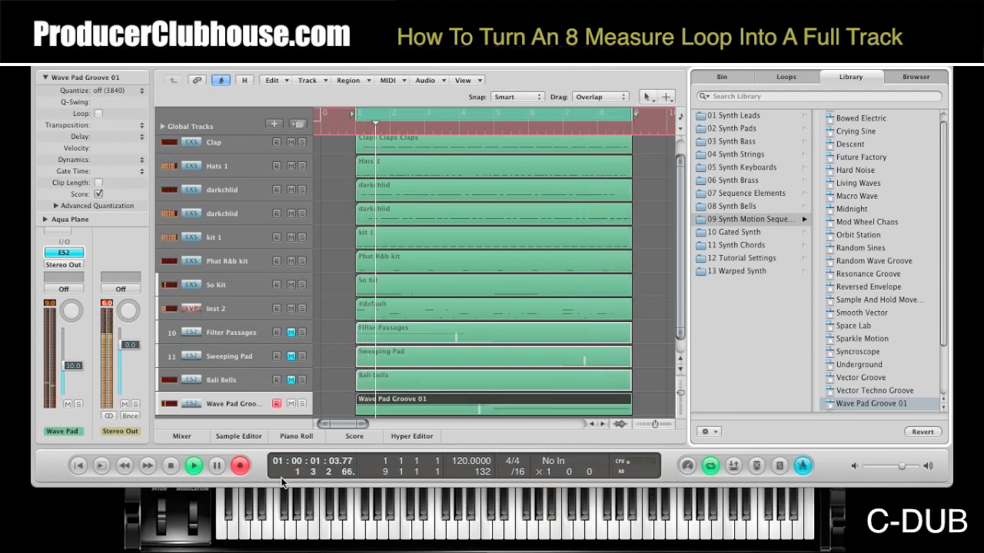
left_click(167, 468)
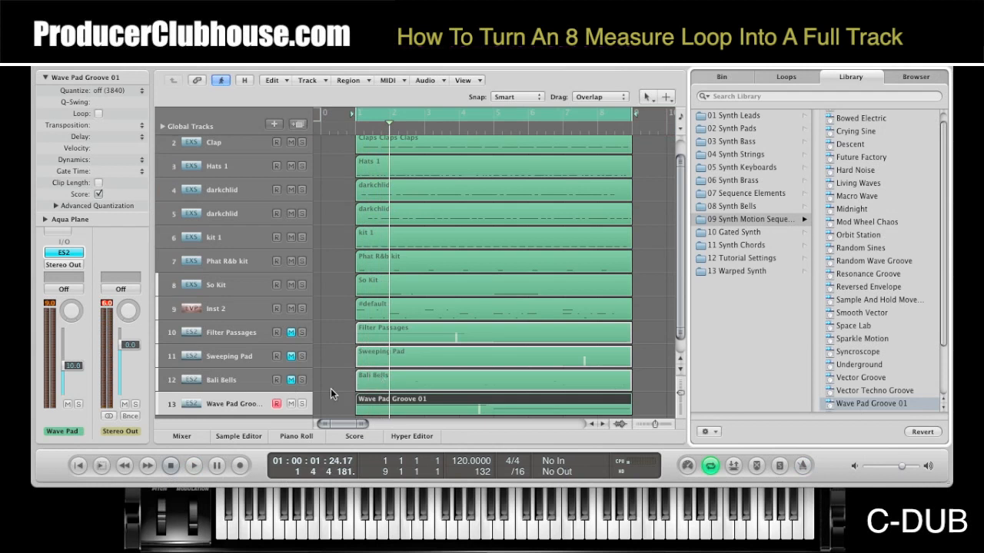
left_click(291, 403)
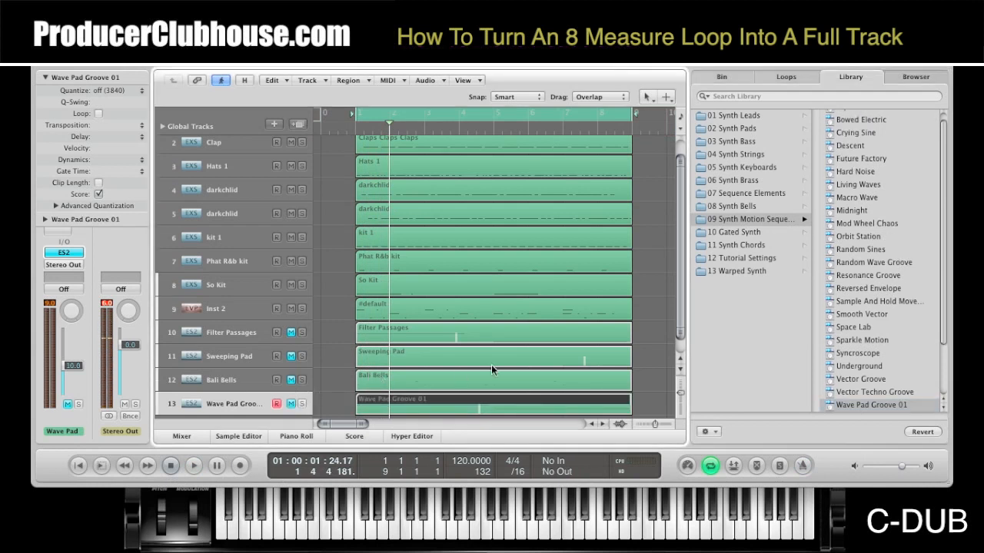
Step: Create a new software instrument track and insert a stereo EXS24 sampler on it
scroll(491, 364, "down", 1)
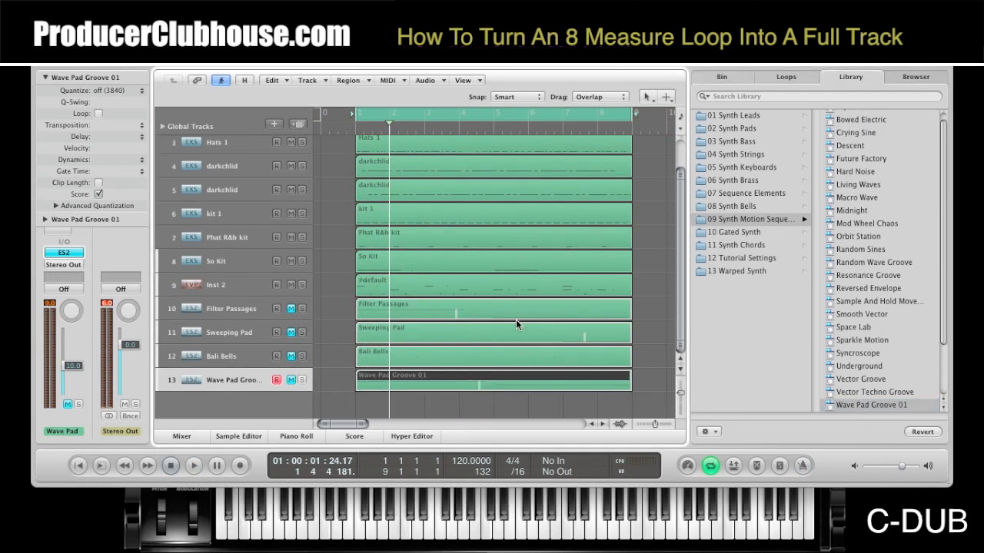
scroll(349, 189, "up", 1)
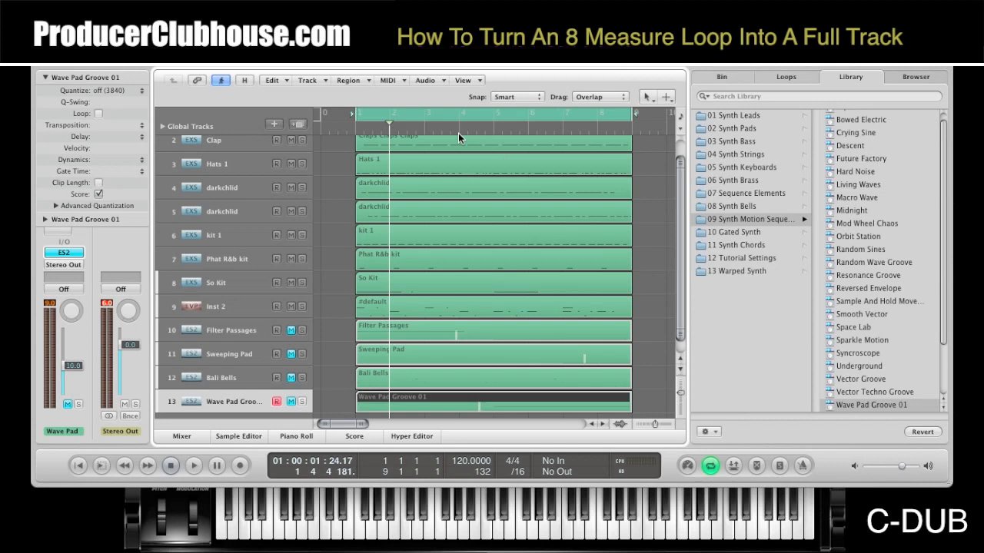
left_click(273, 125)
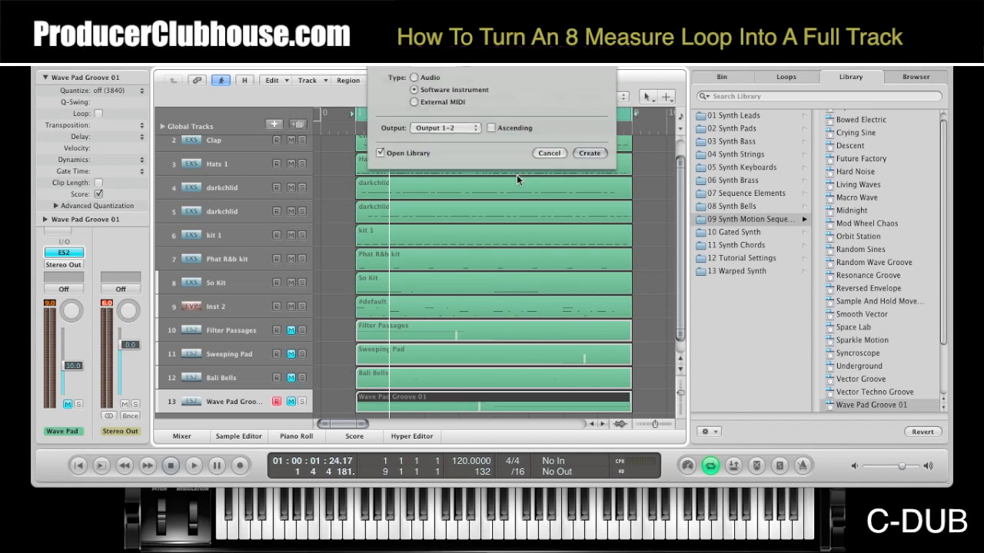
left_click(582, 151)
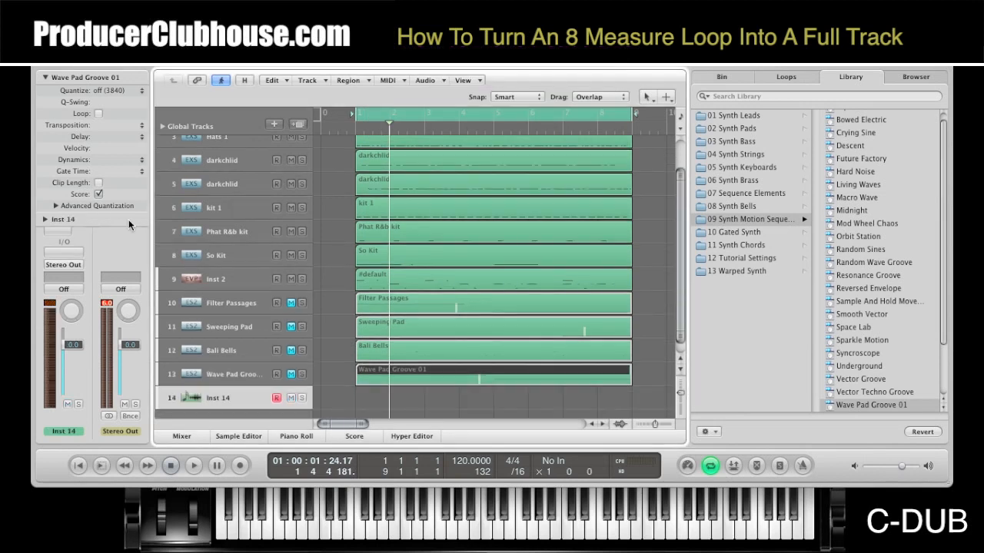
left_click(75, 248)
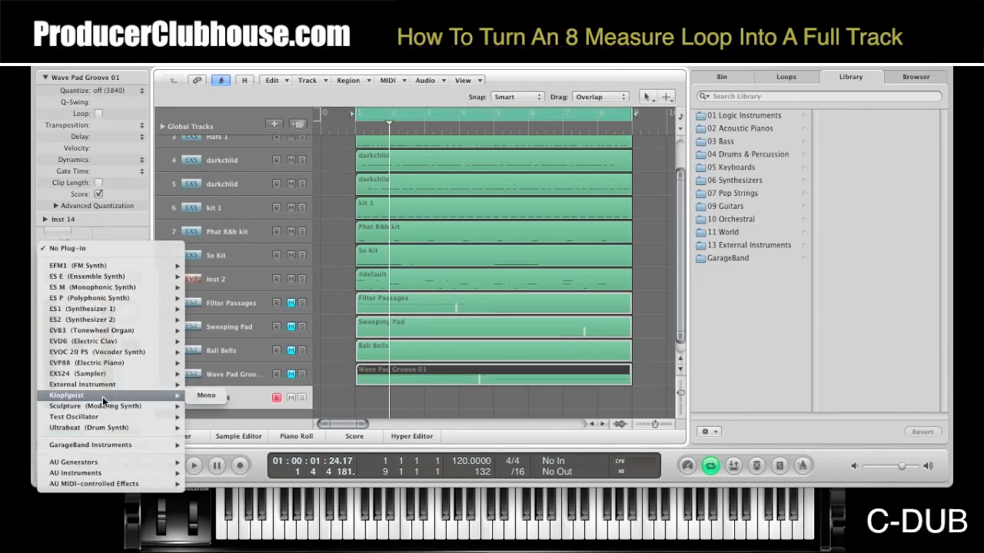
mouse_move(69, 377)
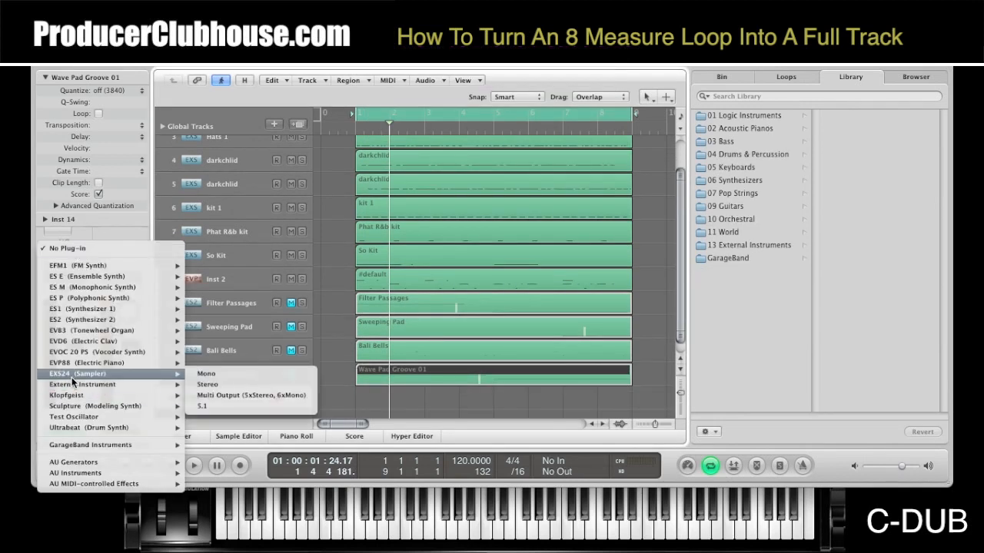
left_click(199, 383)
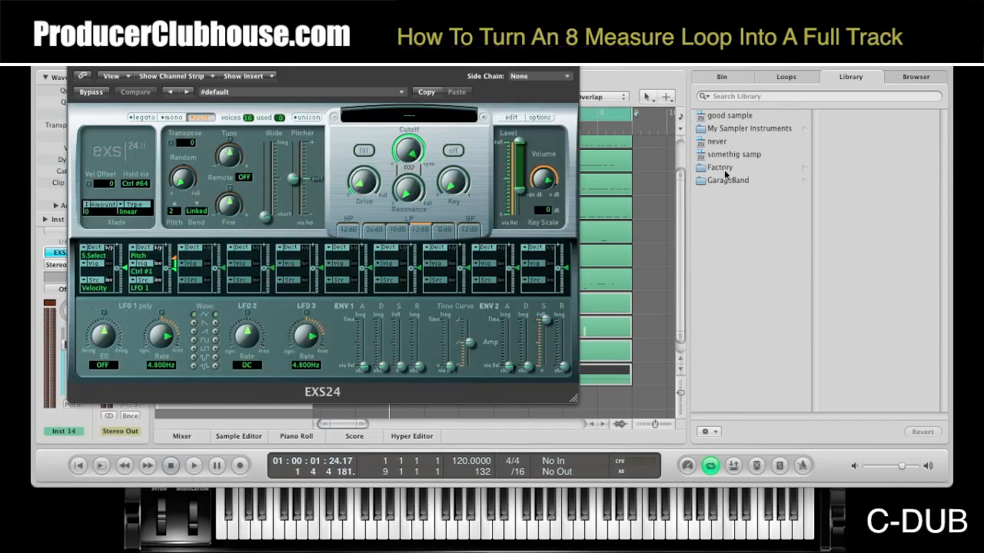
Step: Load the EXS Strings 1 instrument from the factory Pop Strings into the sampler
left_click(725, 170)
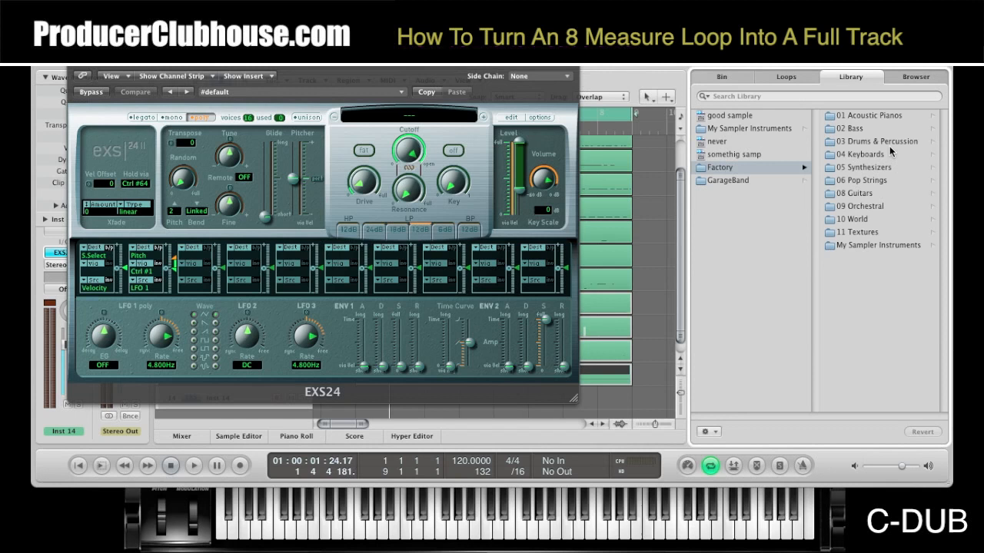
left_click(868, 181)
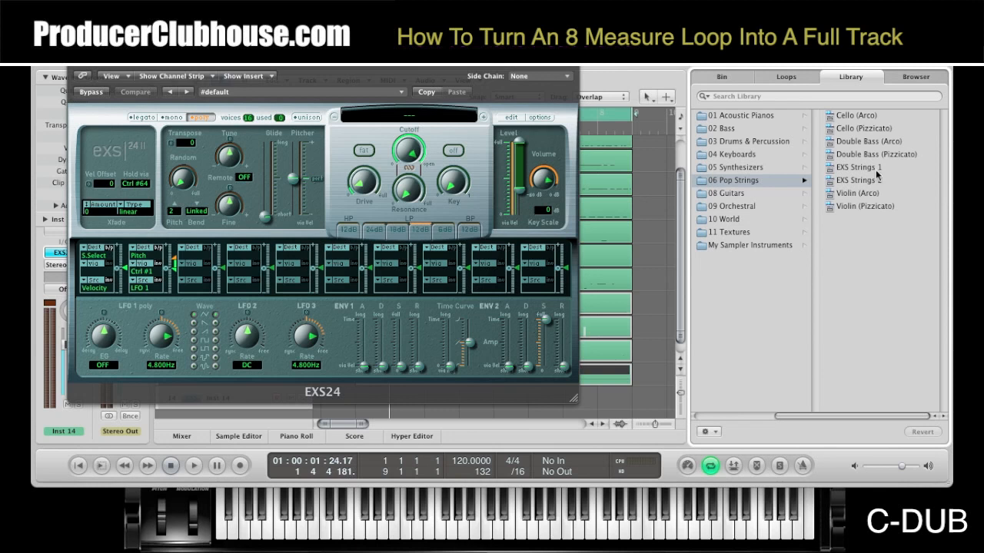
left_click(870, 169)
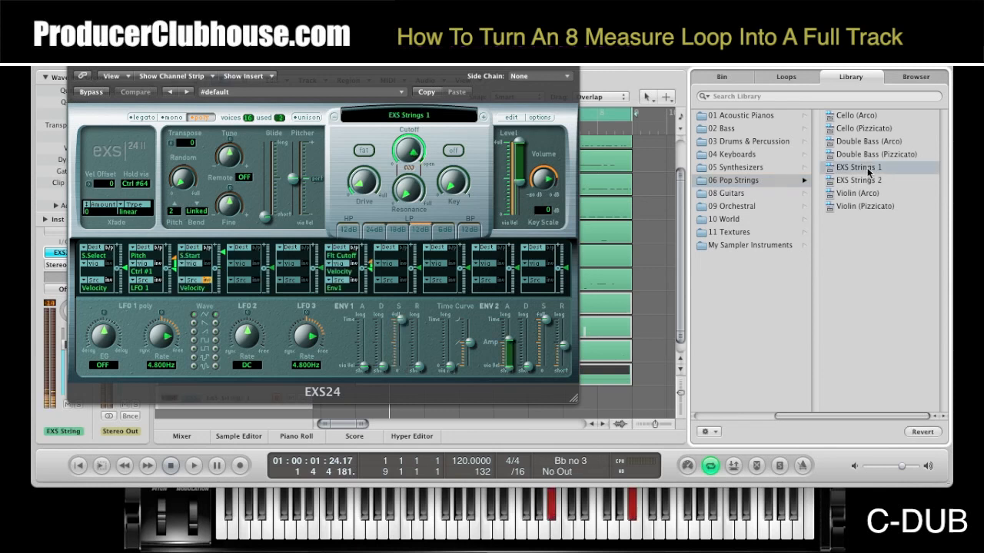
Step: Close the sampler window and record a strings part on the EXS Strings 1 track over the eight-measure cycle
left_click(70, 71)
key("r")
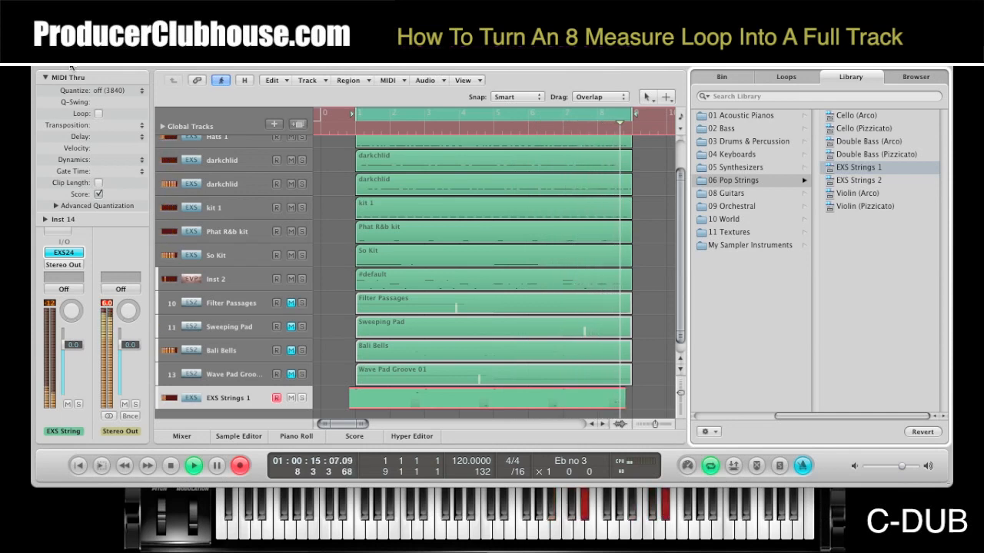
left_click(171, 465)
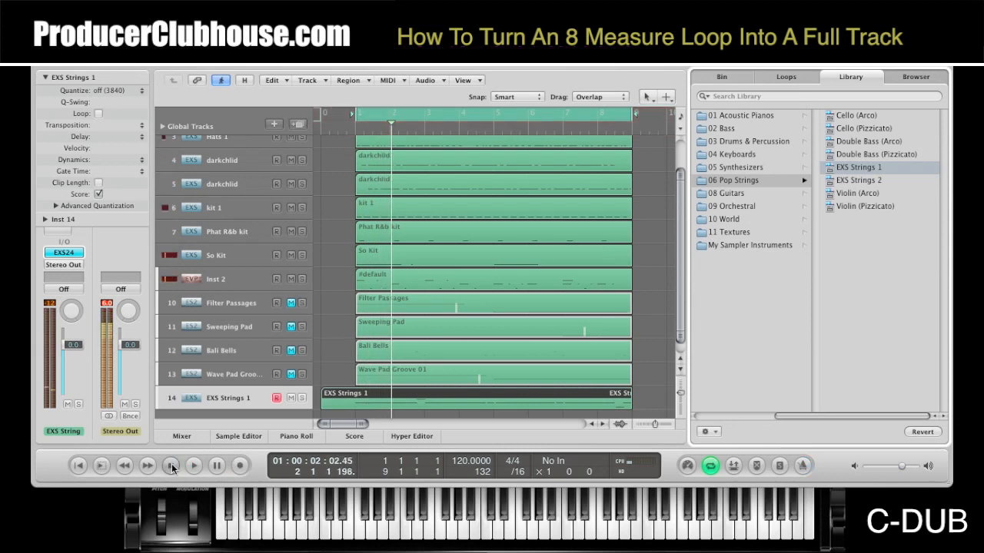
Step: Trim the start of the EXS Strings 1 region to measure 1 and mute the track
left_click(329, 366)
left_click_drag(324, 398, 350, 397)
scroll(341, 385, "up", 3)
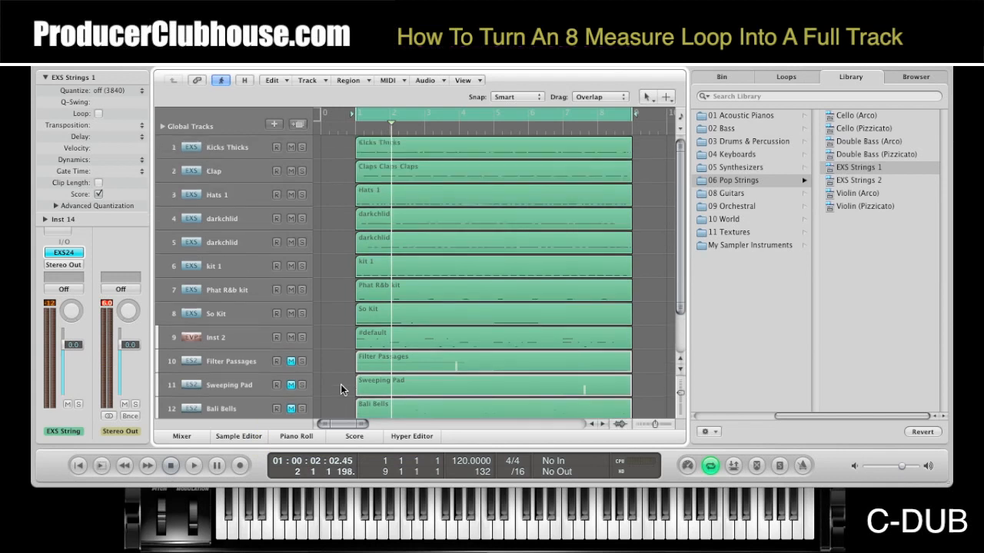
scroll(340, 384, "down", 3)
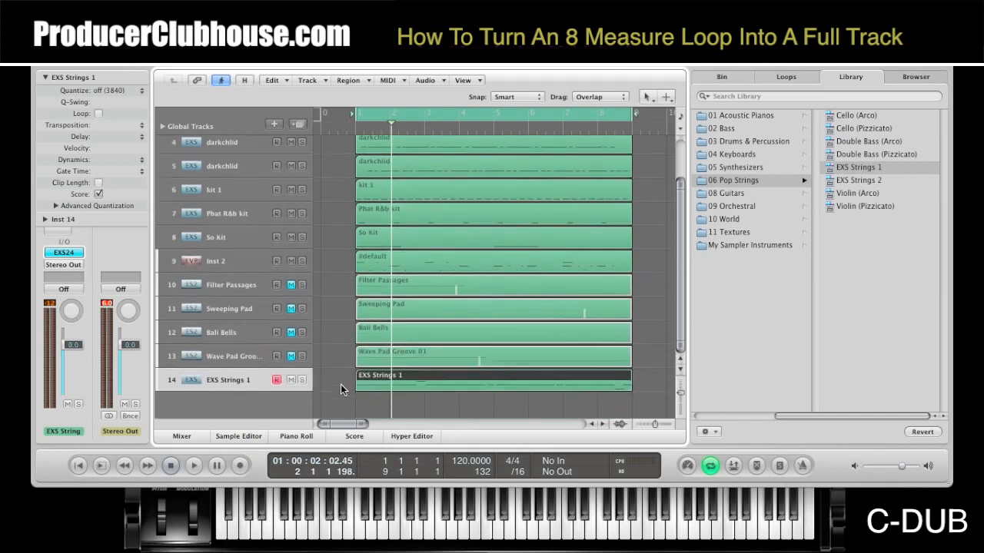
left_click(290, 379)
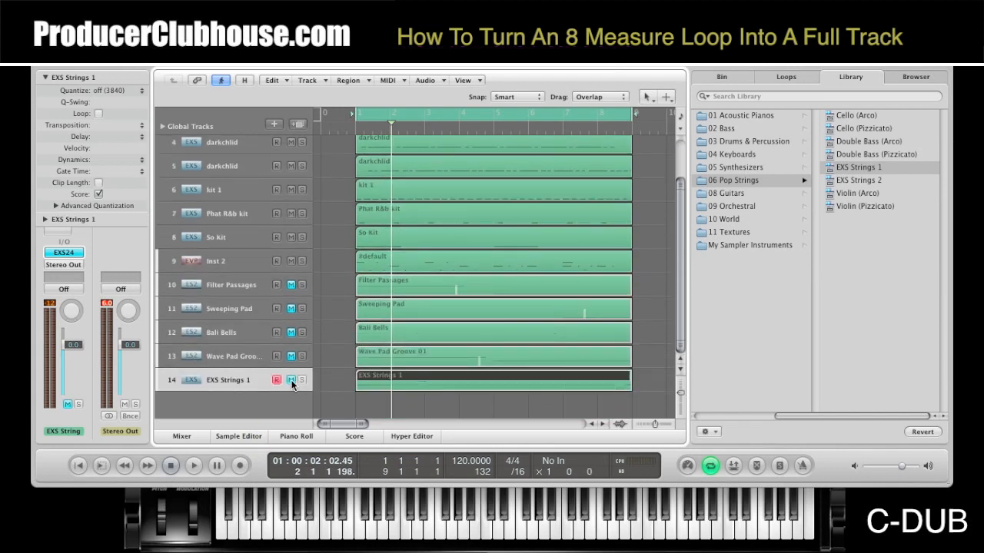
Step: Create another software instrument track and insert the ES1 synthesizer on it
left_click(278, 125)
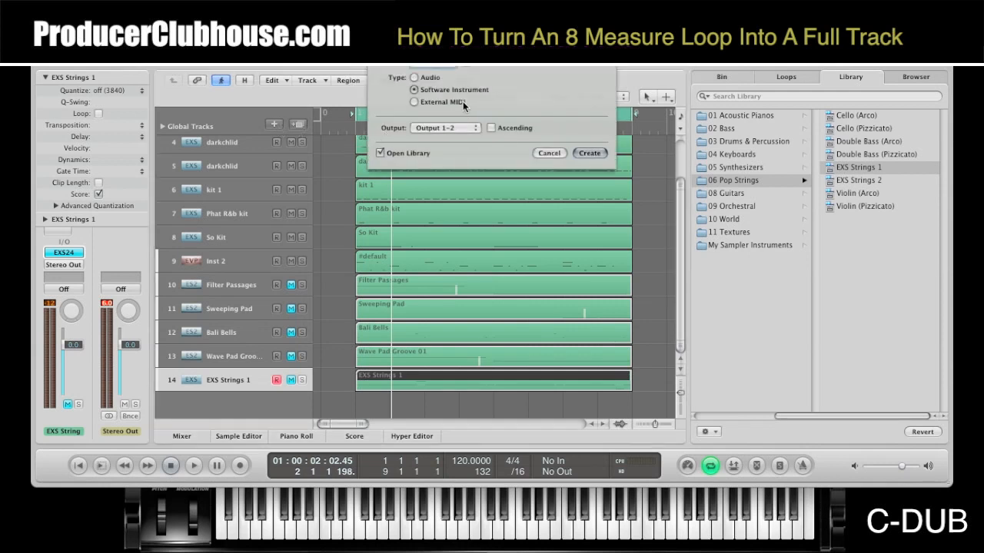
left_click(585, 154)
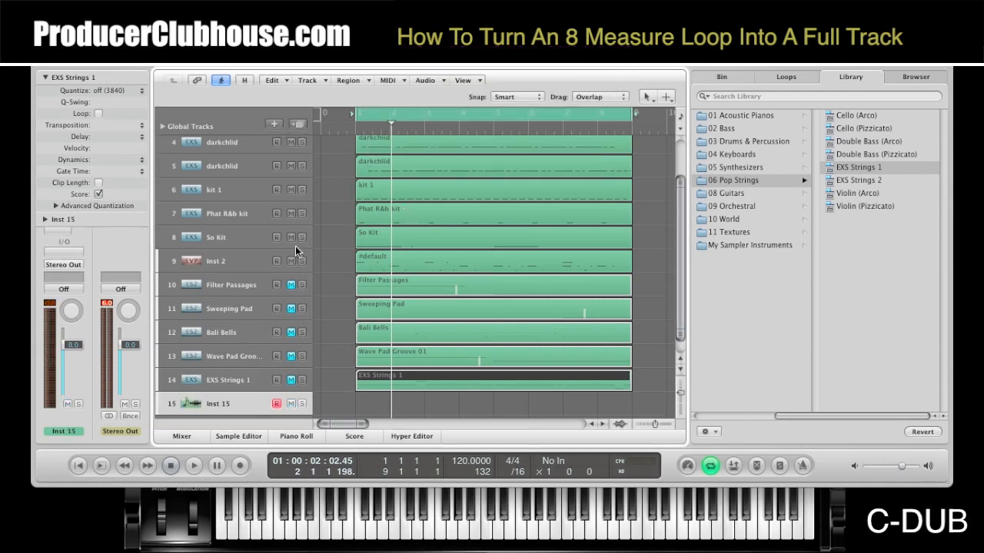
left_click(73, 254)
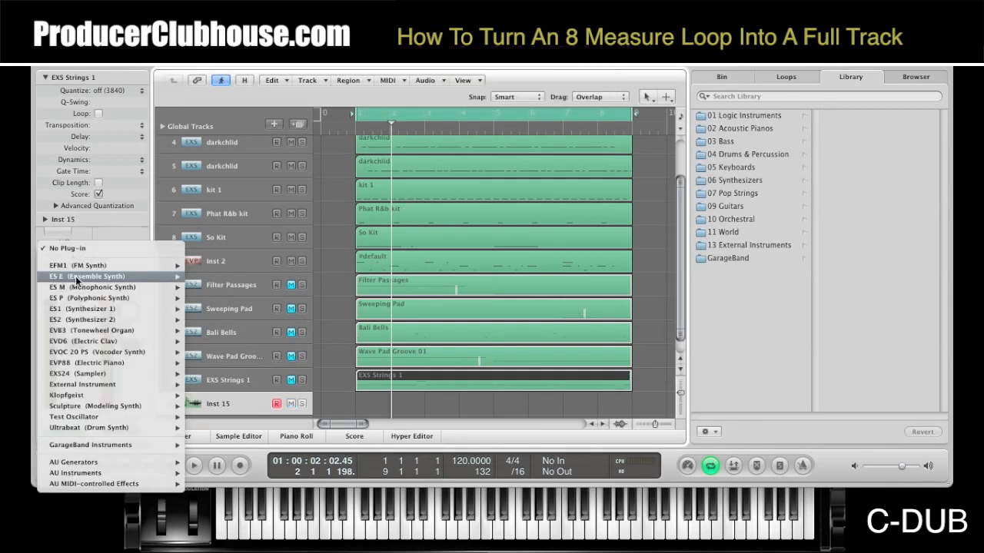
mouse_move(80, 310)
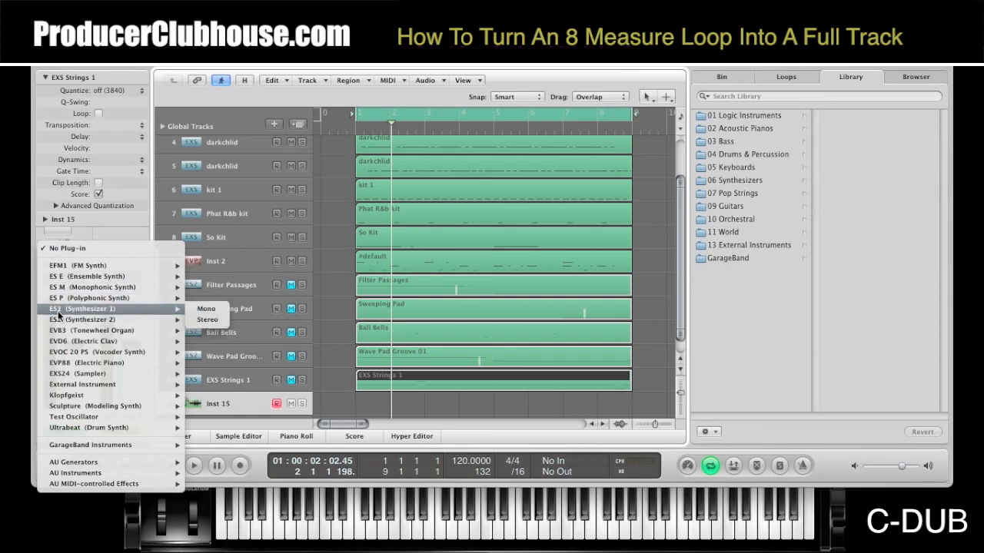
left_click(132, 309)
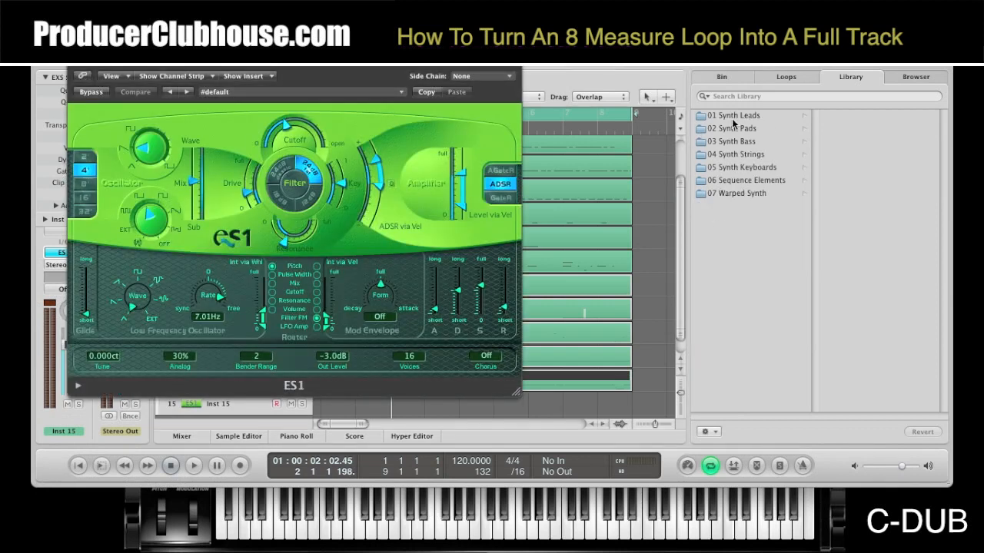
Step: Load the Euro Cut preset from the ES1 Synth Leads and lower the track's volume to -5.0 dB
left_click(733, 116)
left_click(873, 116)
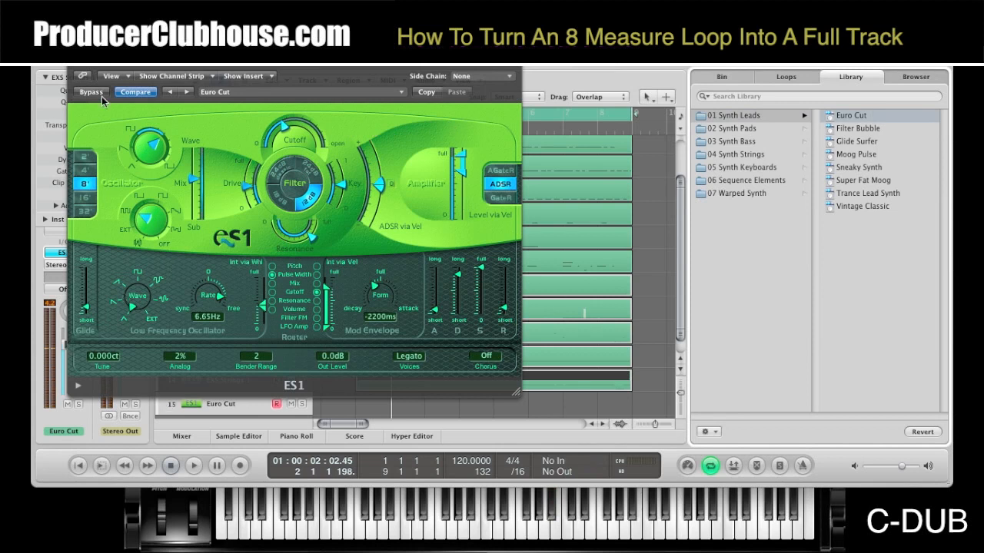
left_click_drag(101, 67, 194, 66)
left_click(166, 67)
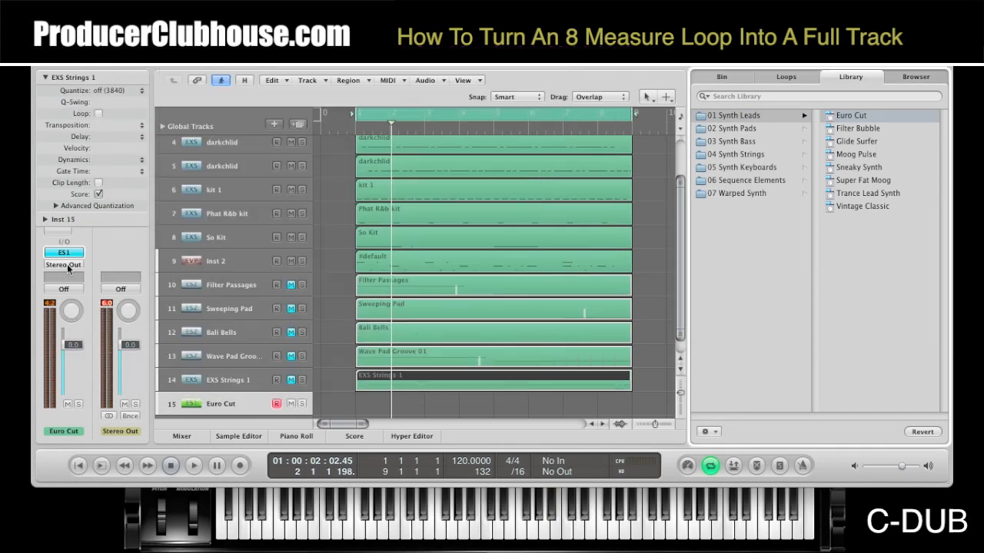
mouse_move(74, 349)
left_mouse_down()
mouse_move(88, 392)
mouse_move(75, 360)
left_mouse_up()
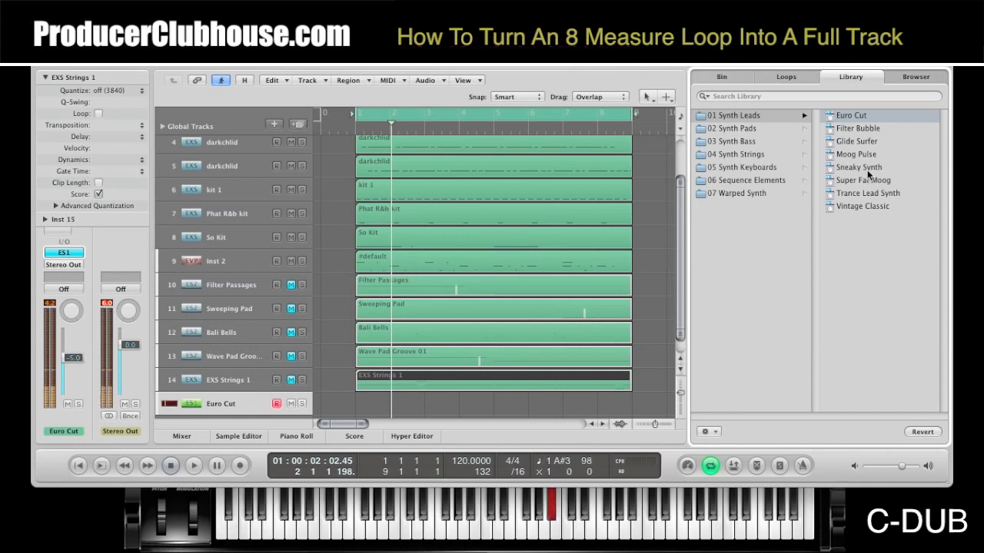
Step: Audition further Synth Leads presets, settling on Super Fat Moog, and lower the track's volume to -9.4 dB
left_click(861, 129)
left_click(865, 140)
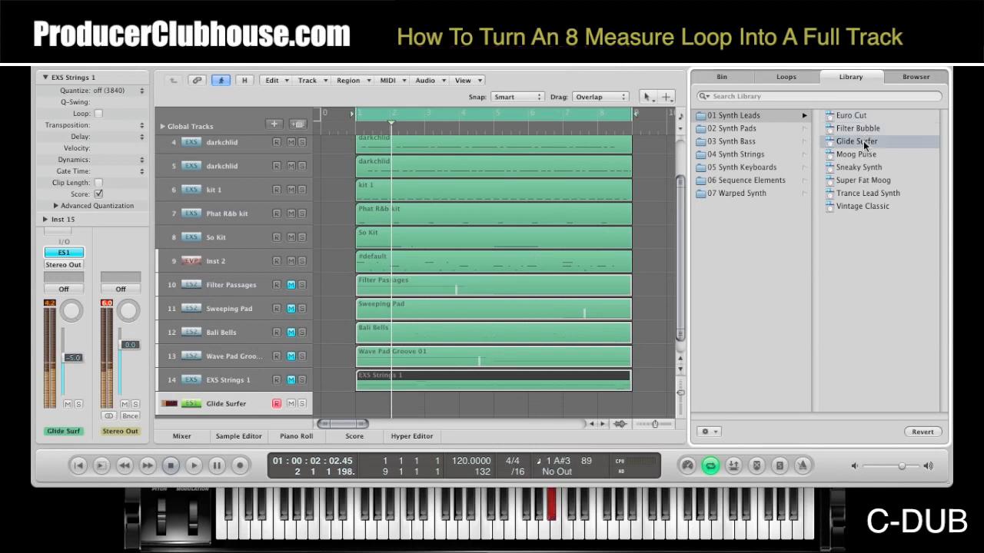
left_click(859, 154)
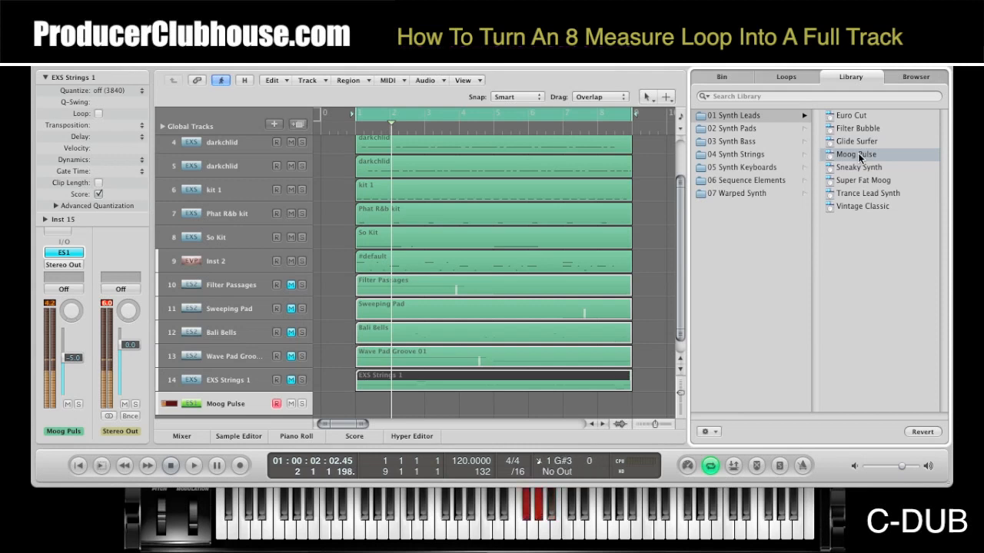
left_click(864, 181)
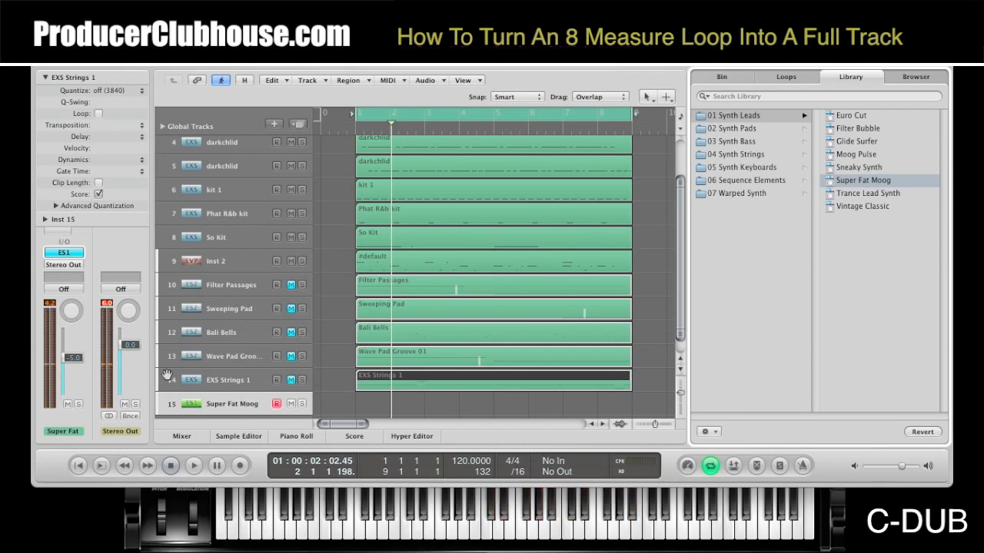
left_click_drag(68, 362, 68, 368)
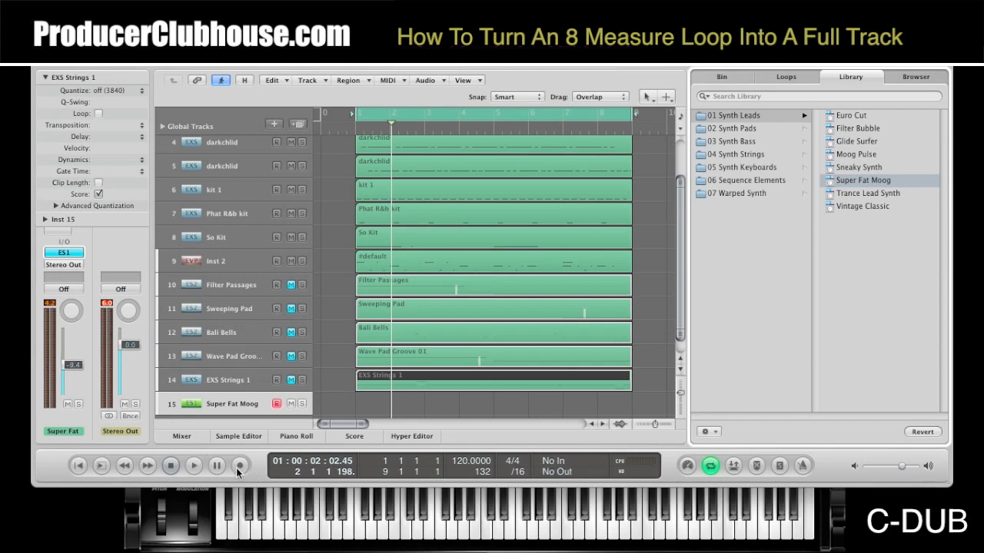
Step: Record a part on the Super Fat Moog track over the eight-measure cycle and trim its region start to measure 1
key("r")
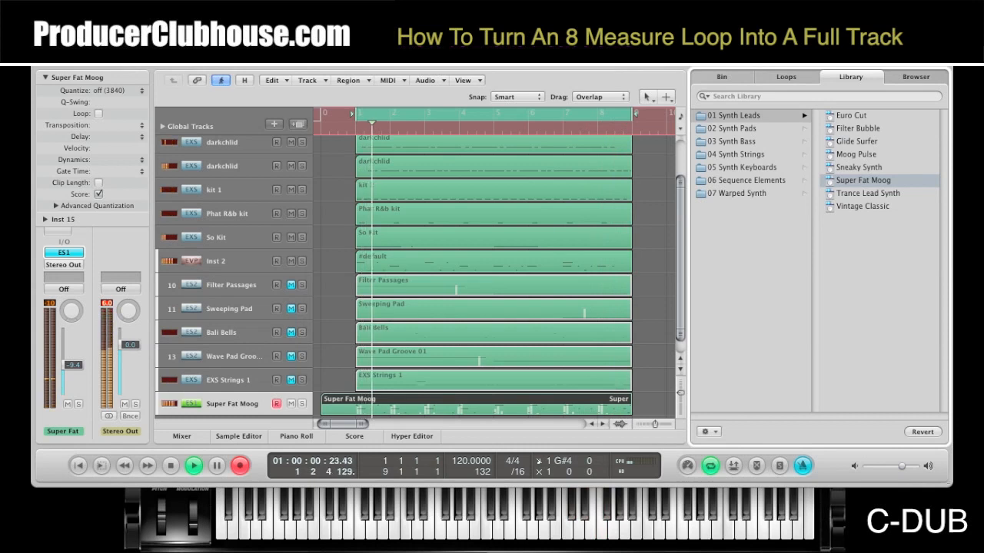
key("space")
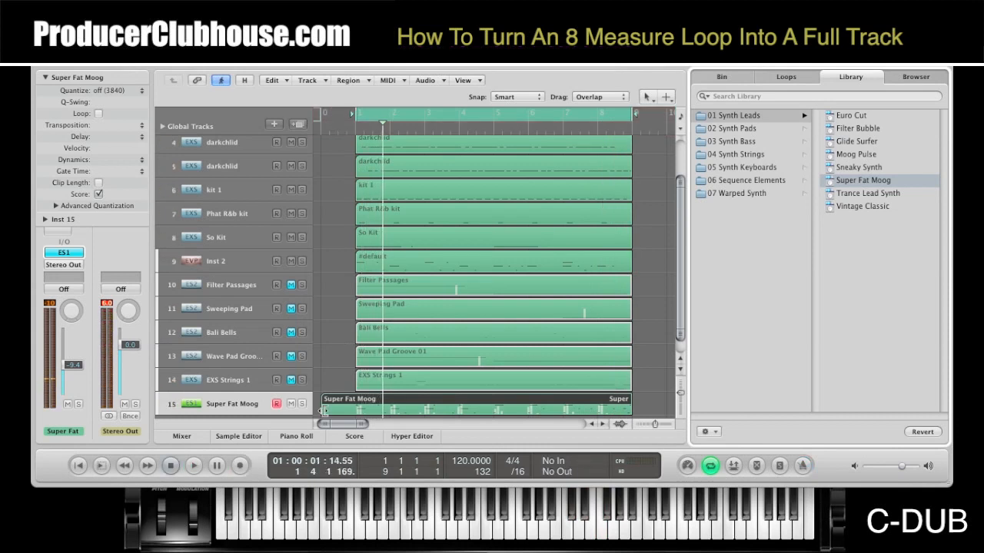
left_click(337, 384)
left_click_drag(325, 412, 344, 406)
scroll(339, 381, "up", 3)
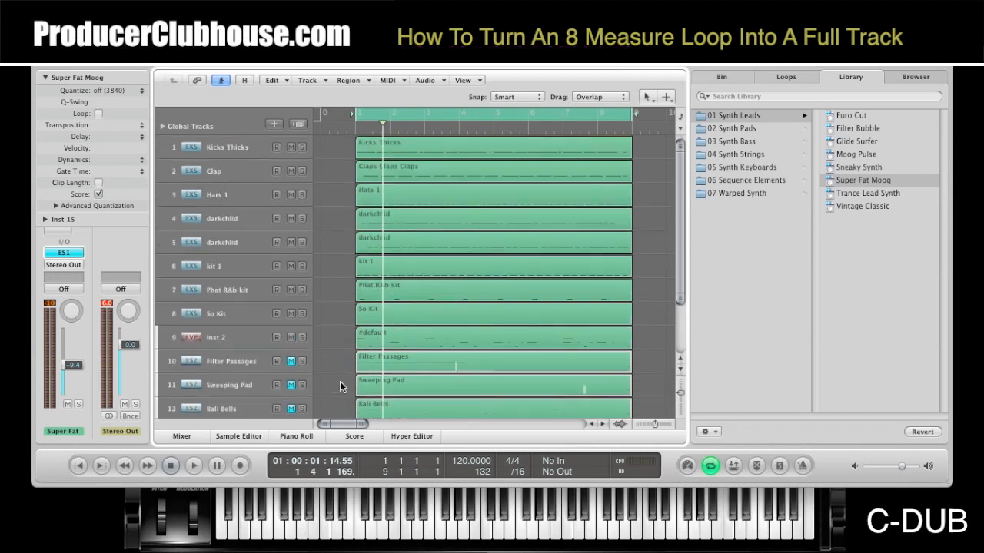
scroll(339, 381, "down", 4)
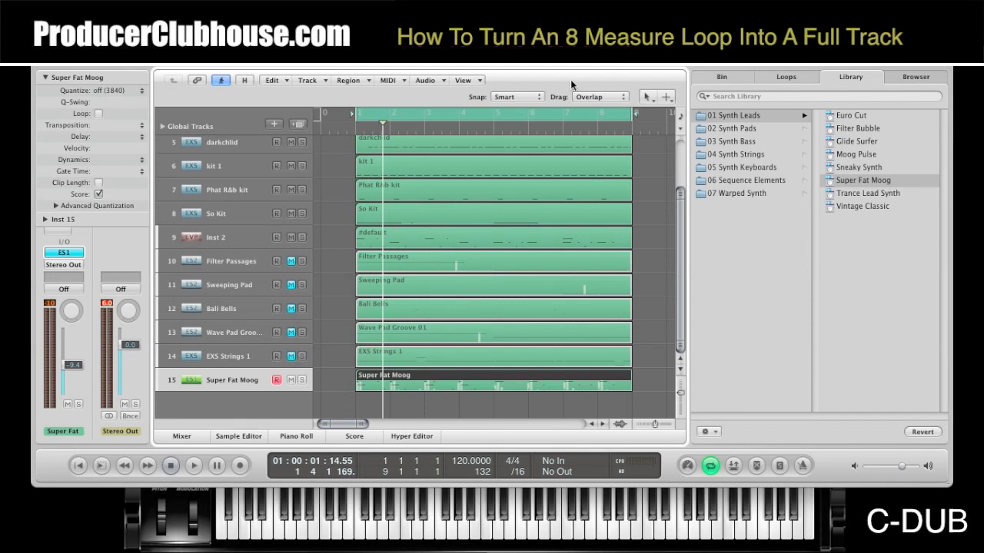
Step: Set up a new ES2 track with the Synth Bass preset Real Fat and record a bass part over the eight-measure cycle
left_click(632, 28)
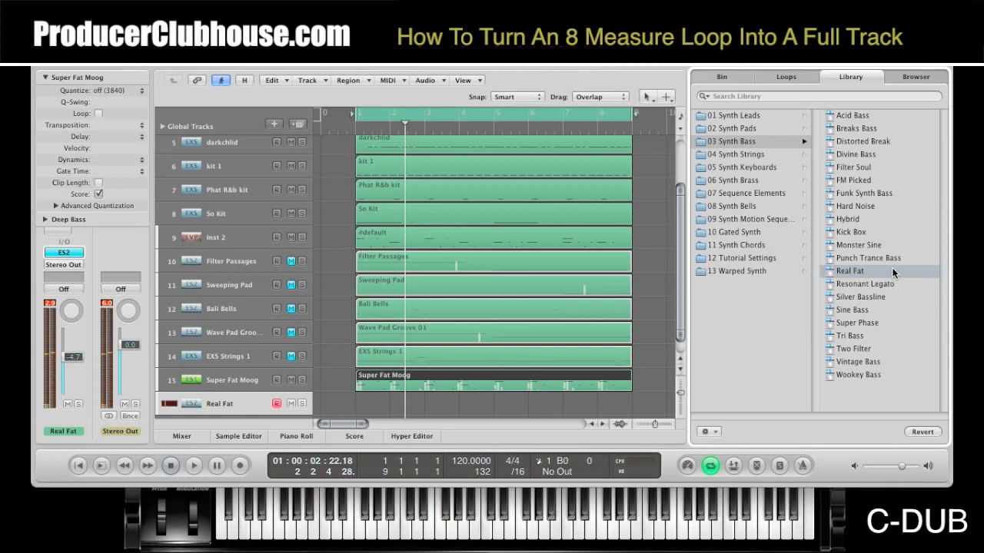
key("r")
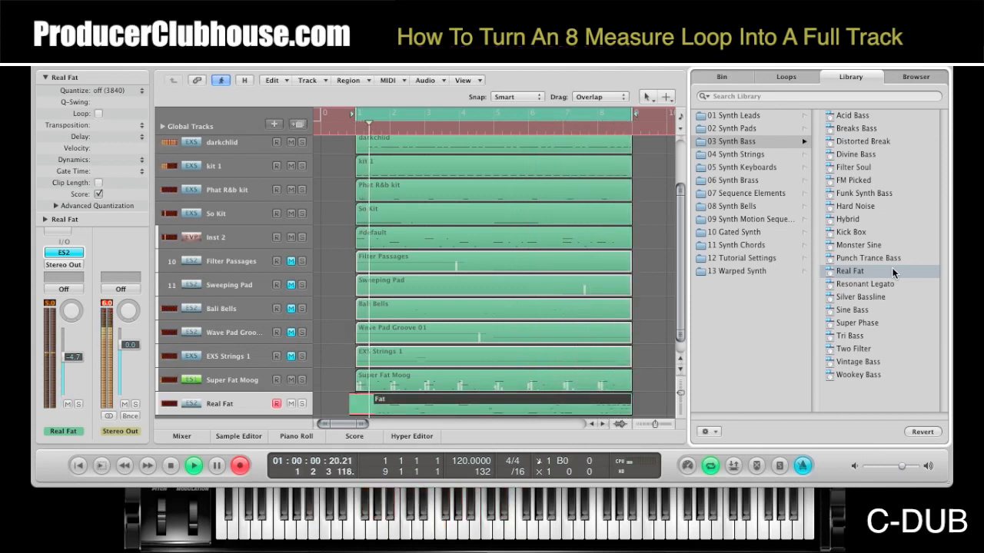
key("space")
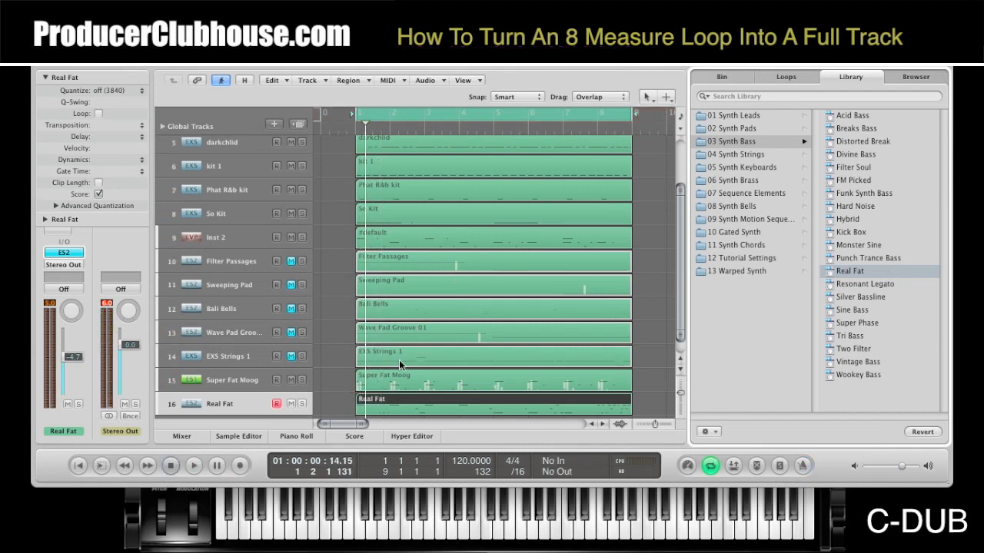
scroll(386, 363, "down", 1)
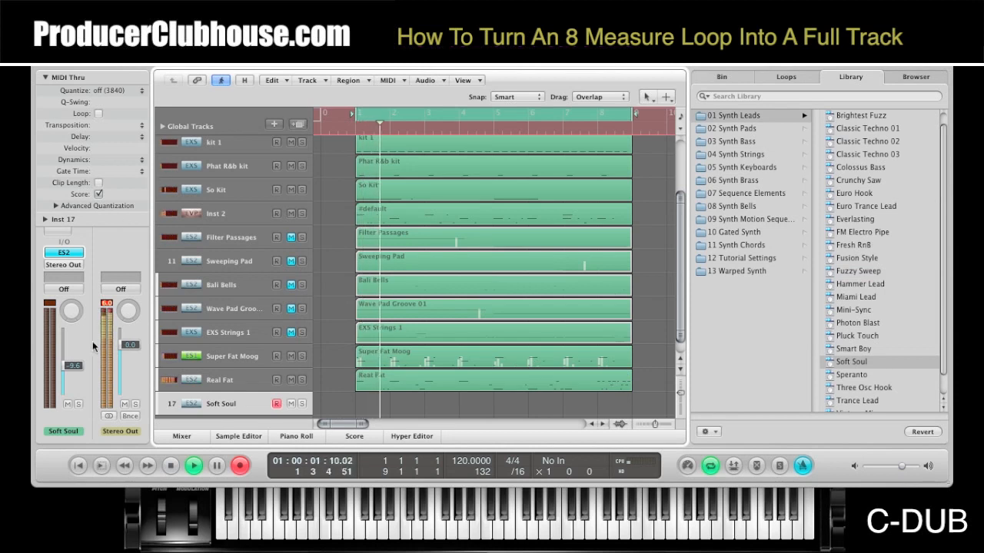
Step: Raise the Soft Soul track's volume to -4.5 dB, finish recording its part, and extend the region start to measure 1
left_click_drag(74, 363, 74, 356)
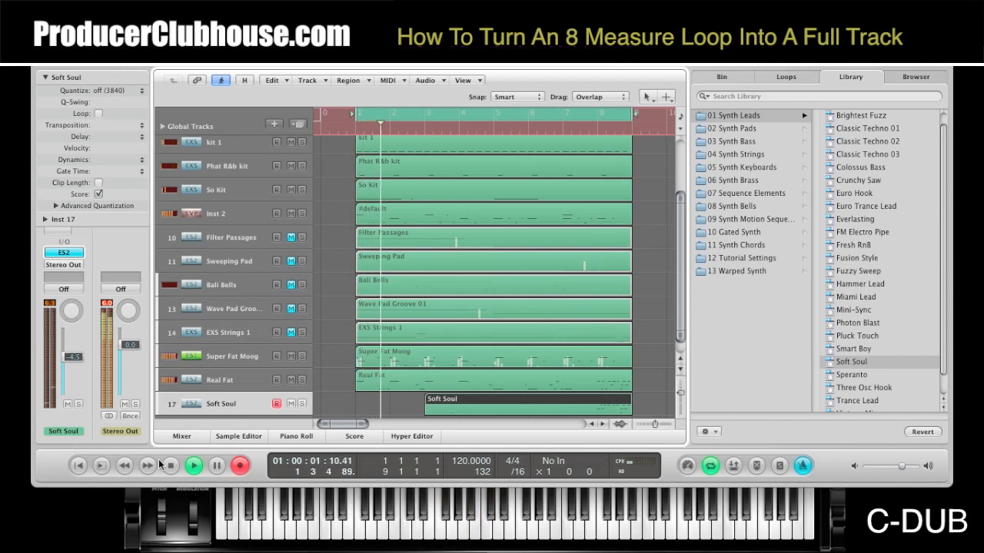
key("space")
scroll(433, 413, "down", 1)
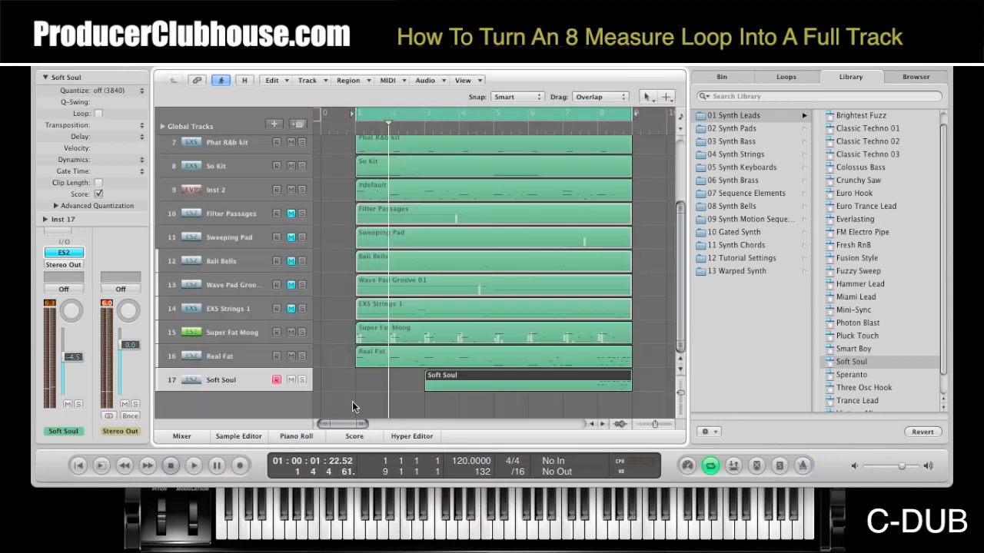
left_click_drag(425, 385, 358, 386)
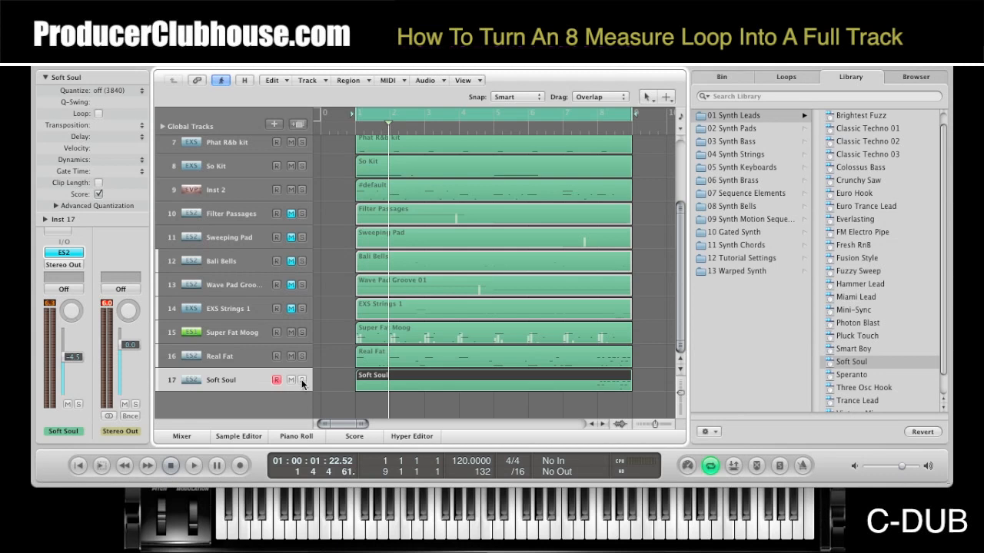
scroll(342, 298, "up", 3)
scroll(342, 298, "down", 3)
left_click(634, 38)
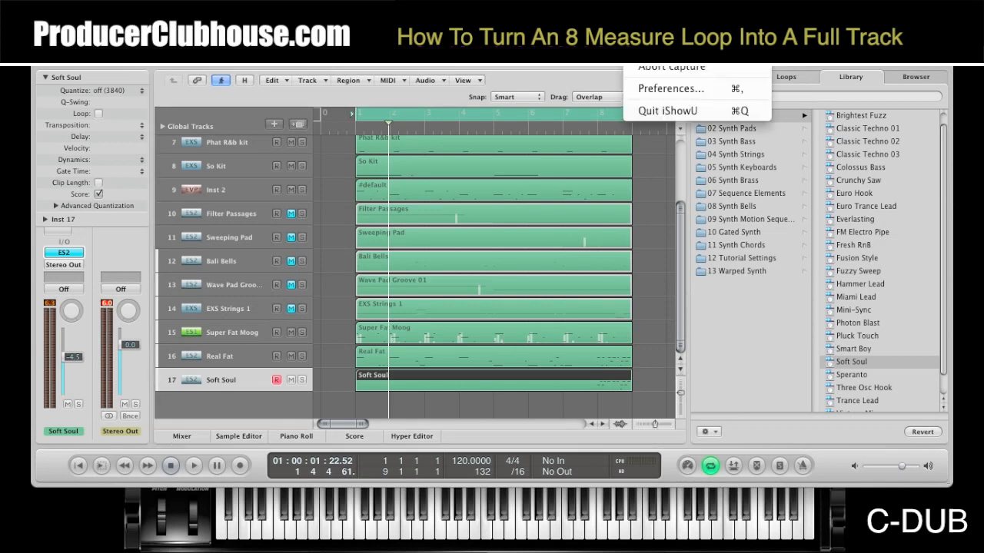
left_click(667, 51)
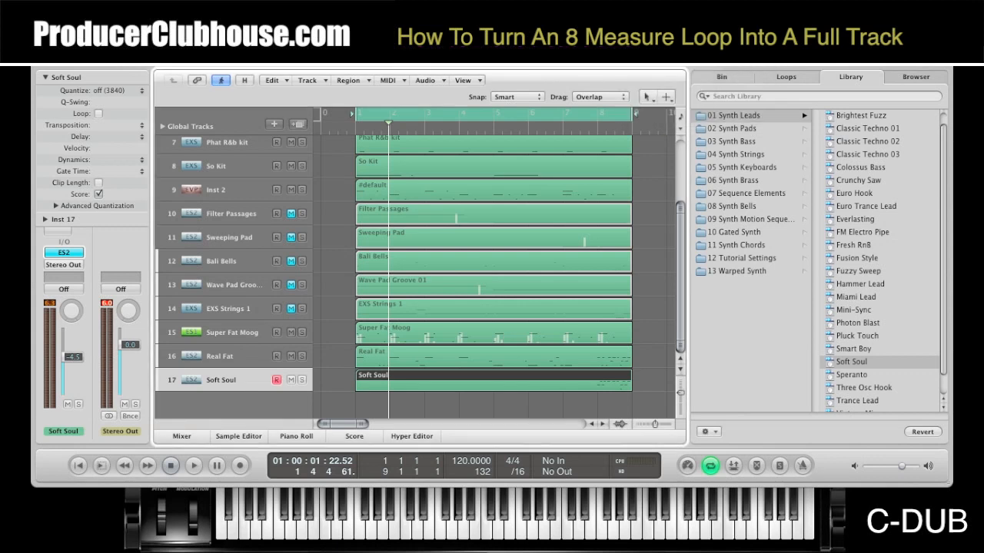
Step: Record a part on the Danja Kit track over the eight-measure cycle
left_click(932, 50)
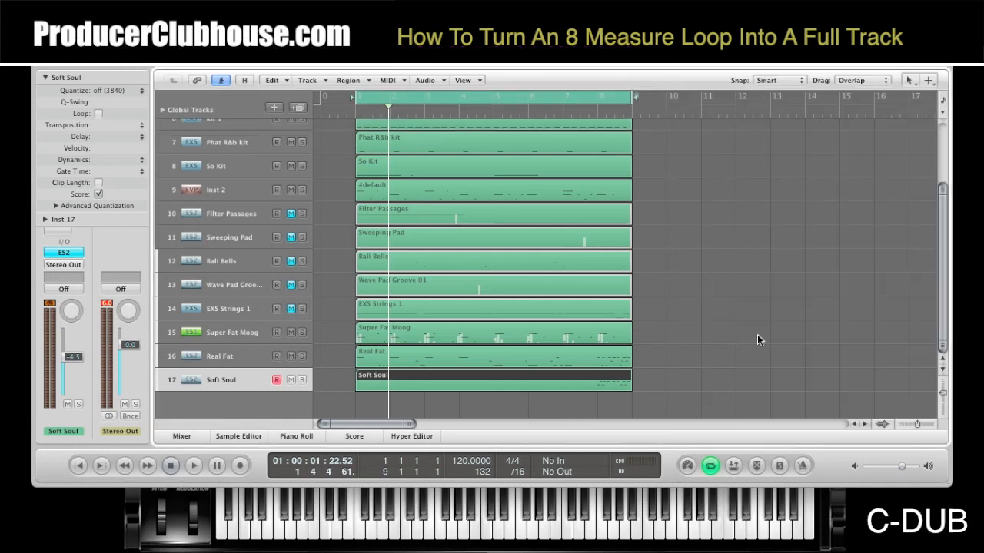
left_click_drag(947, 397, 948, 389)
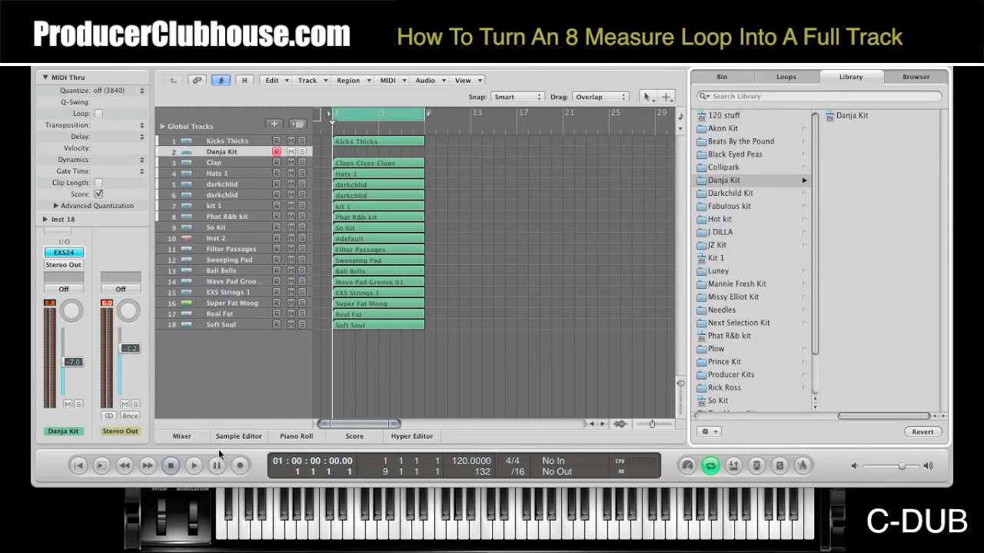
left_click(242, 464)
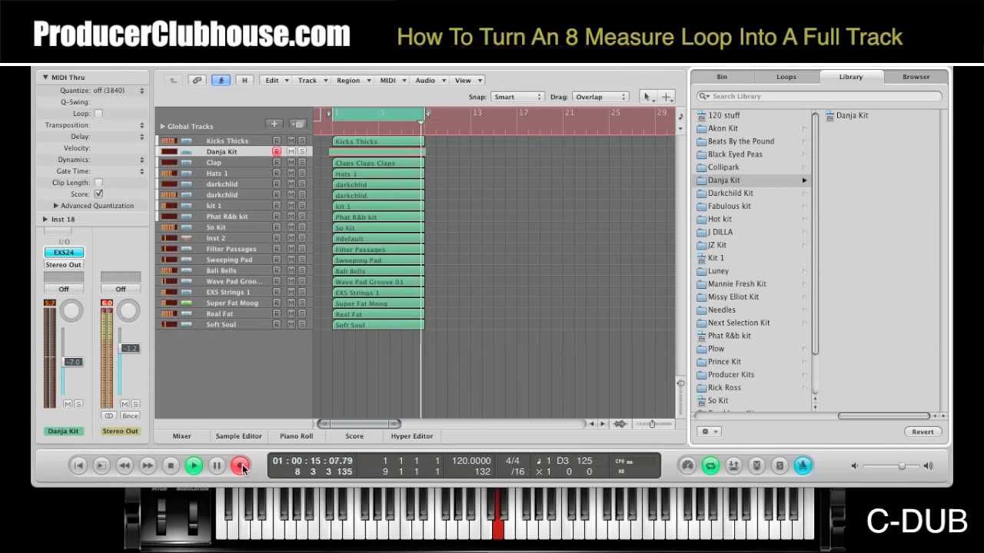
left_click(173, 466)
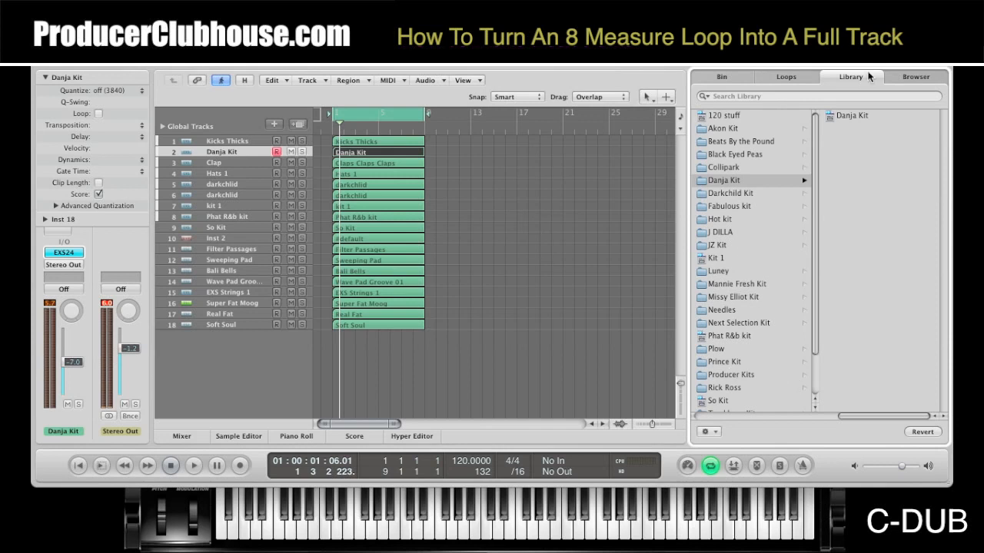
Step: Select the regions of all 18 tracks and copy the eight-measure block to measures 9 and 17
left_click(931, 48)
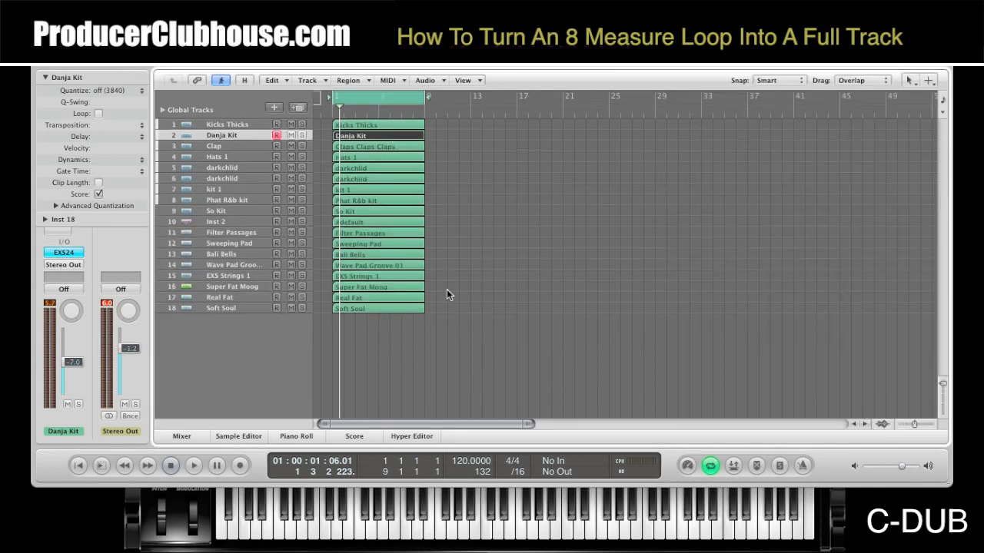
left_click_drag(425, 322, 375, 136)
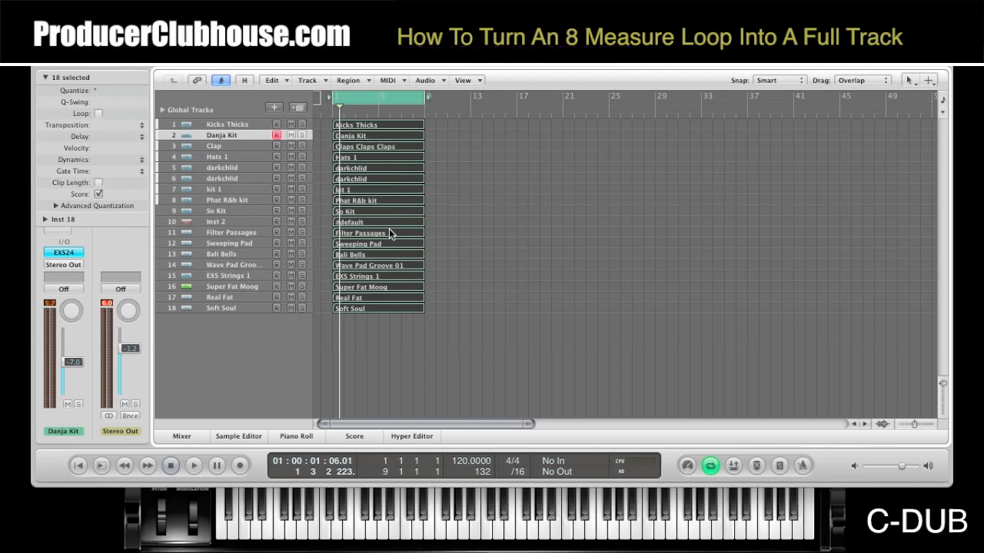
left_click_drag(352, 125, 529, 122)
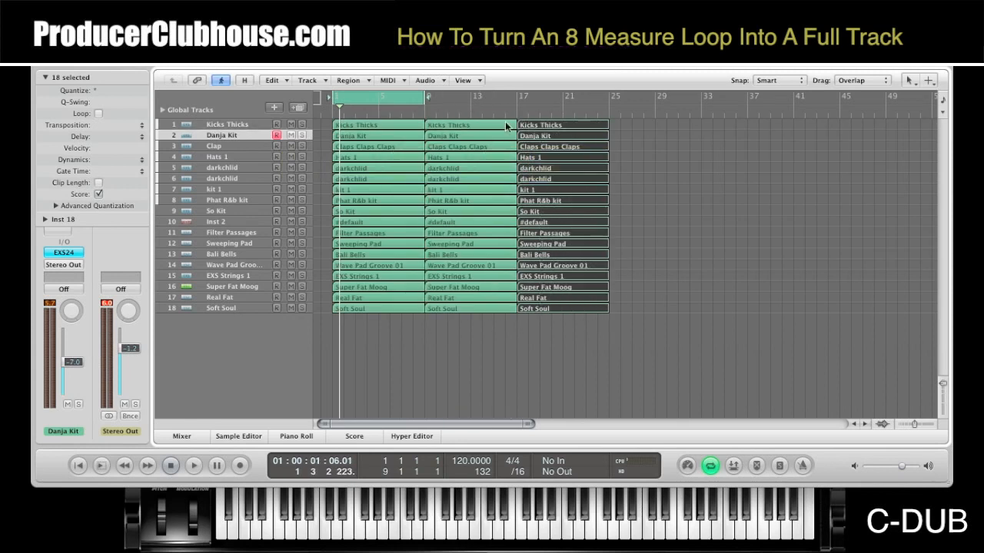
Step: Turn looping on for the copied regions at measure 17, and switch it off again
left_click(97, 113)
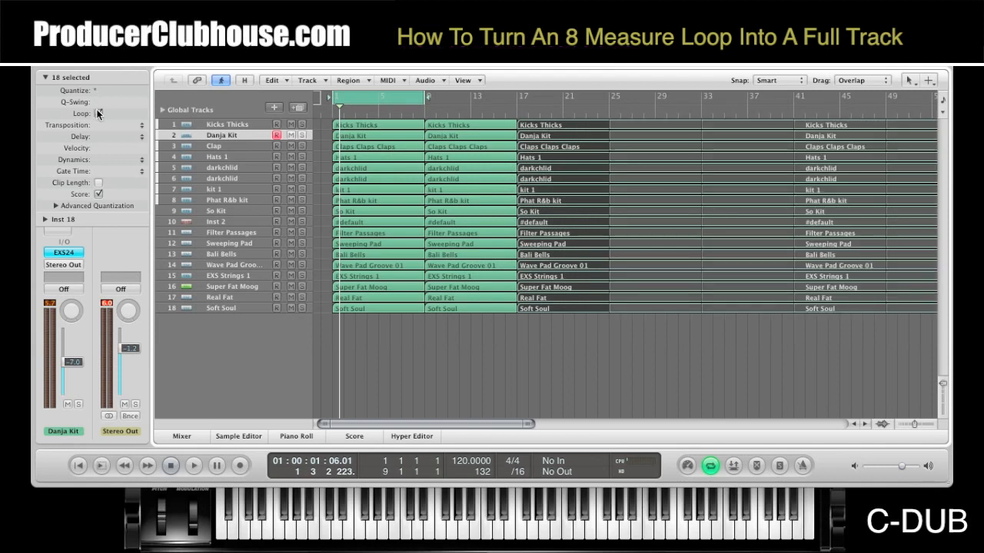
left_click(98, 112)
Step: Copy the eight-measure block of all 18 tracks to measures 25 and 33
left_click(541, 128, "alt")
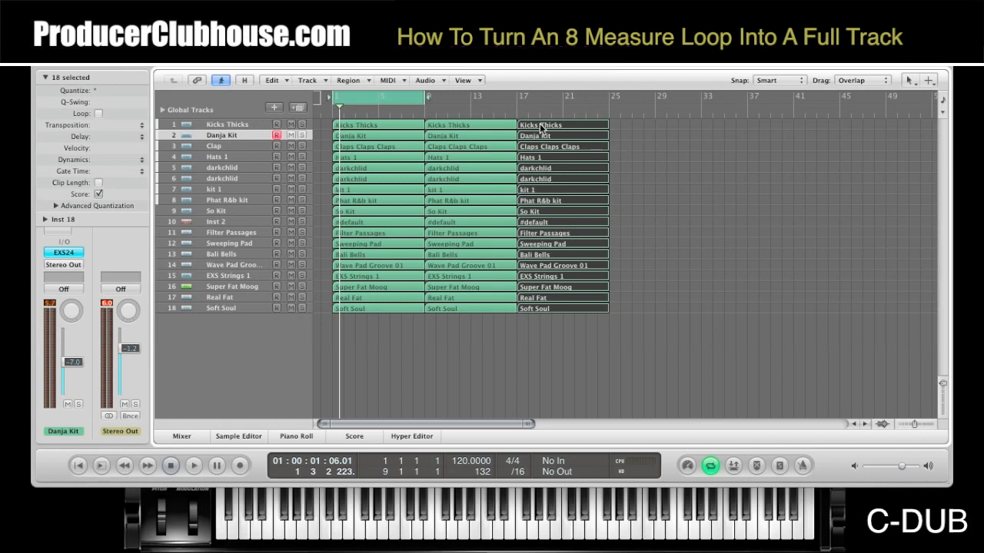
left_click_drag(543, 123, 631, 122)
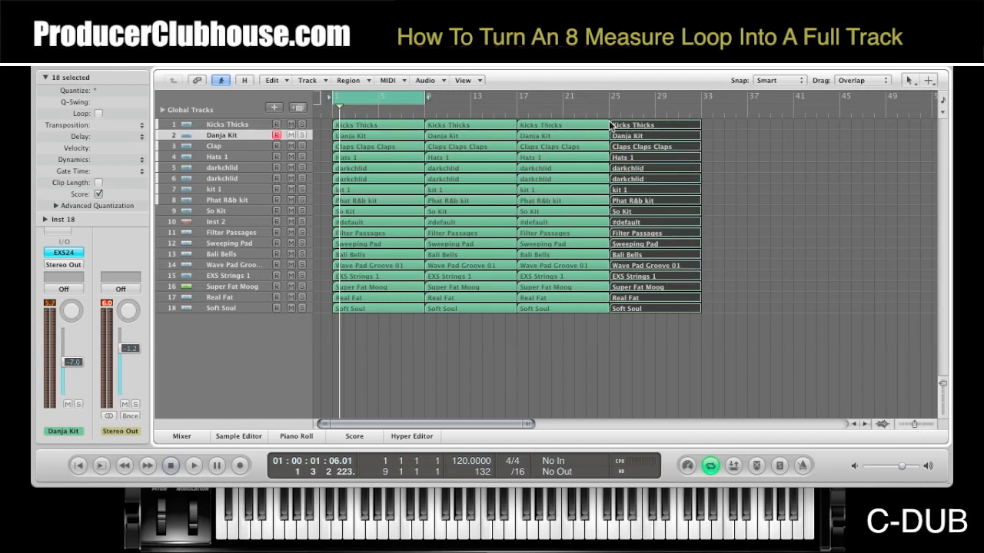
key("space")
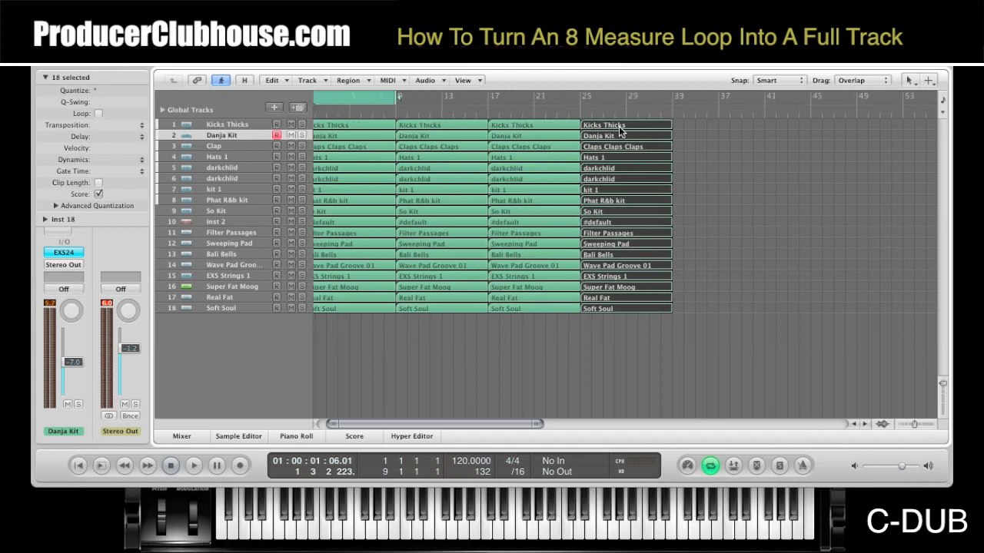
scroll(620, 127, "left", 2)
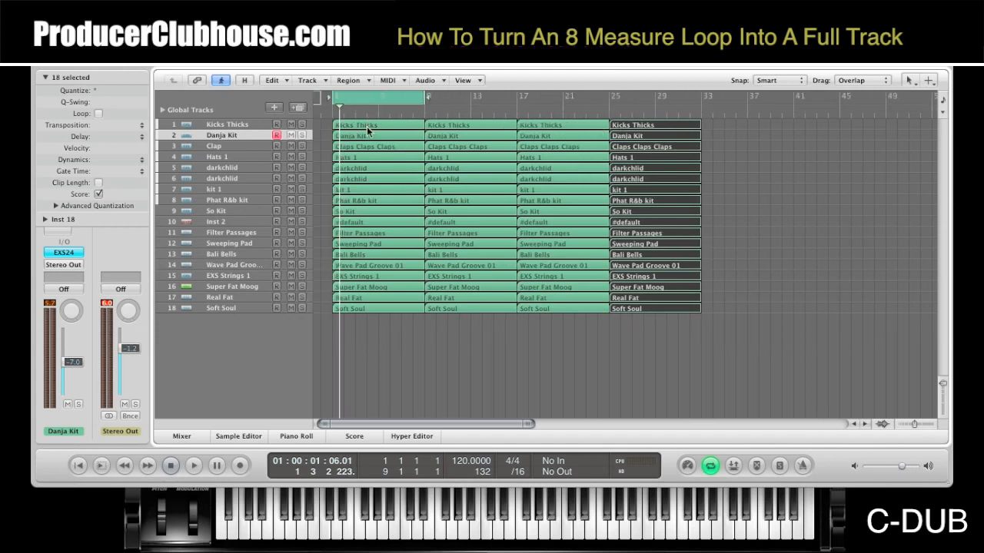
left_click(390, 255)
left_click_drag(380, 333, 377, 122)
left_click_drag(455, 333, 571, 153)
left_click_drag(663, 323, 681, 128)
left_click_drag(649, 128, 741, 126)
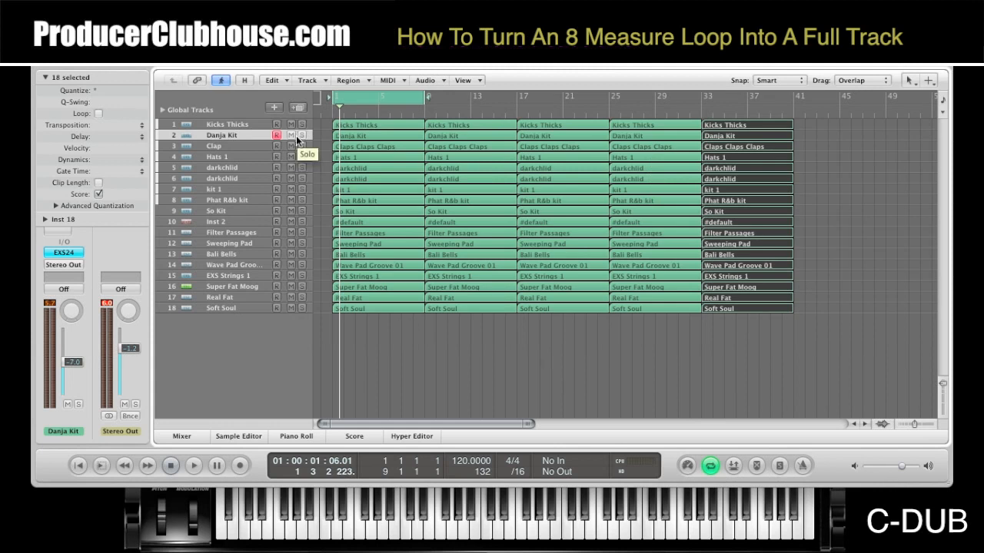
Step: Solo the Wave Pad Groove and Kicks Thicks tracks and listen to them together over the cycle
left_click(302, 264)
left_click(195, 467)
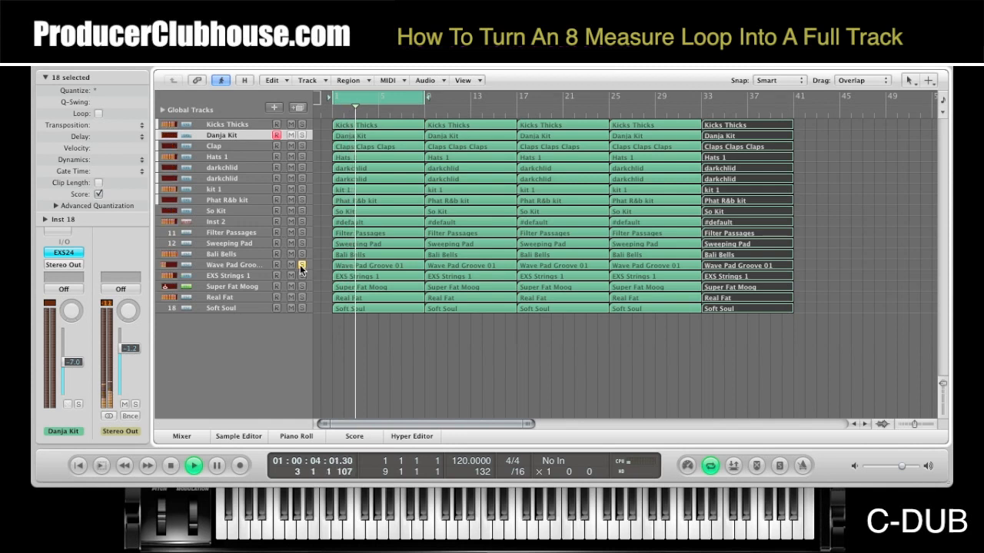
left_click(300, 124)
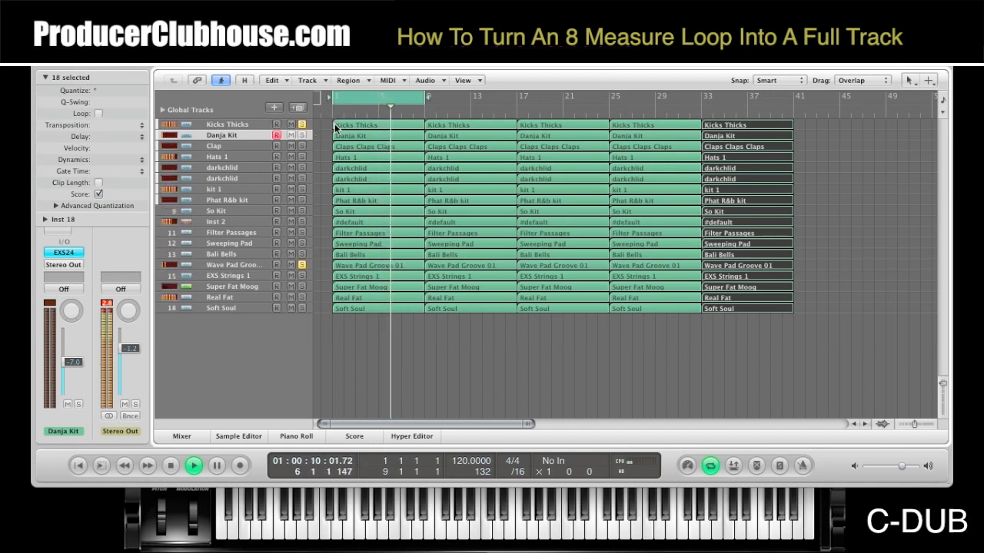
left_click(176, 465)
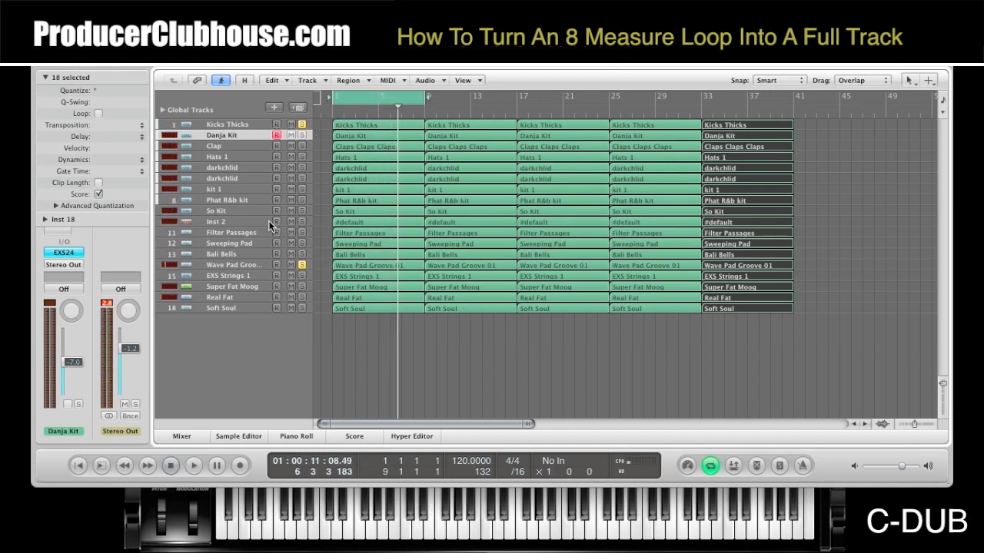
Step: Split the first Kicks Thicks region at measure 5 with the Scissors tool and delete its opening four measures
left_click(376, 124)
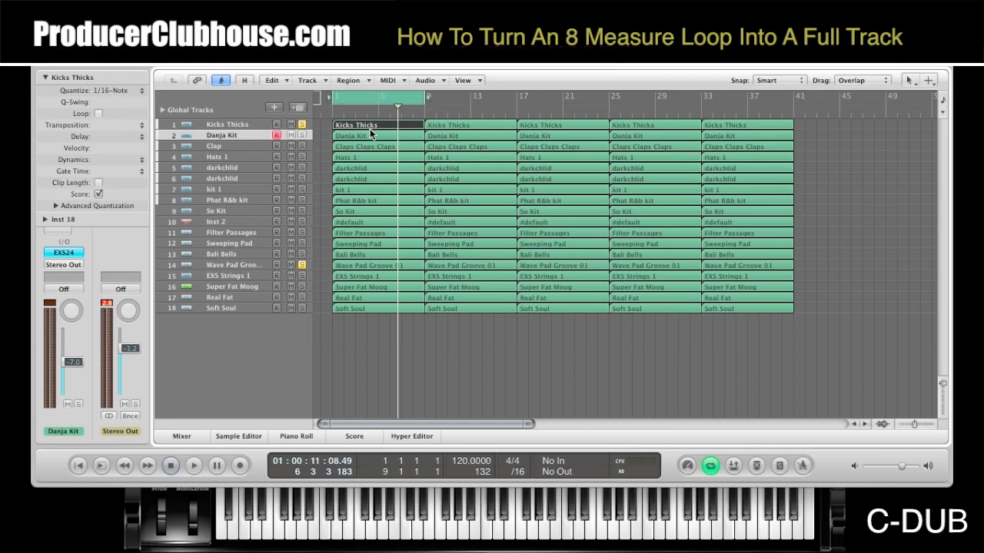
left_click(908, 82)
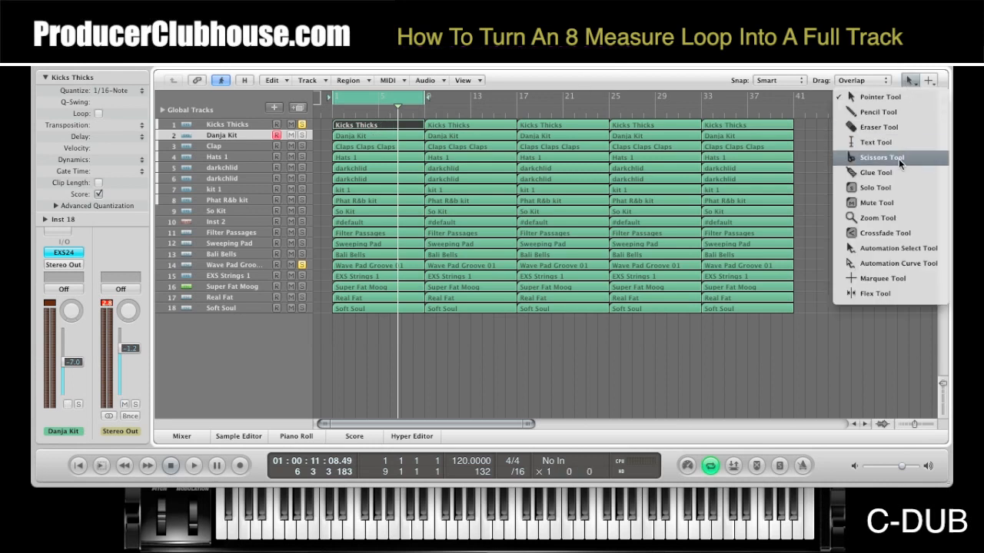
left_click(898, 159)
left_click(380, 125)
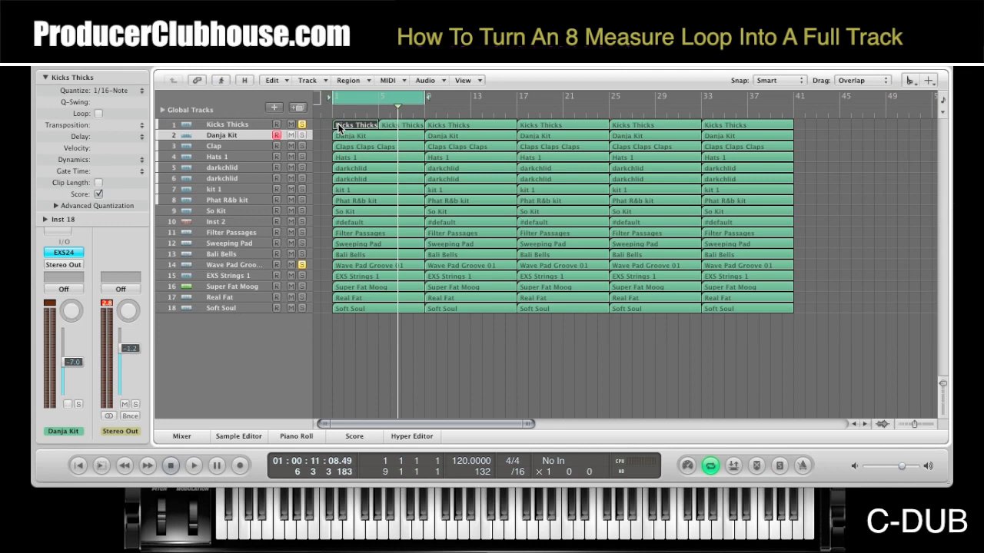
Step: Solo the Clap track during playback, split its first region at measure 5 and delete the opening four measures
left_click(196, 464)
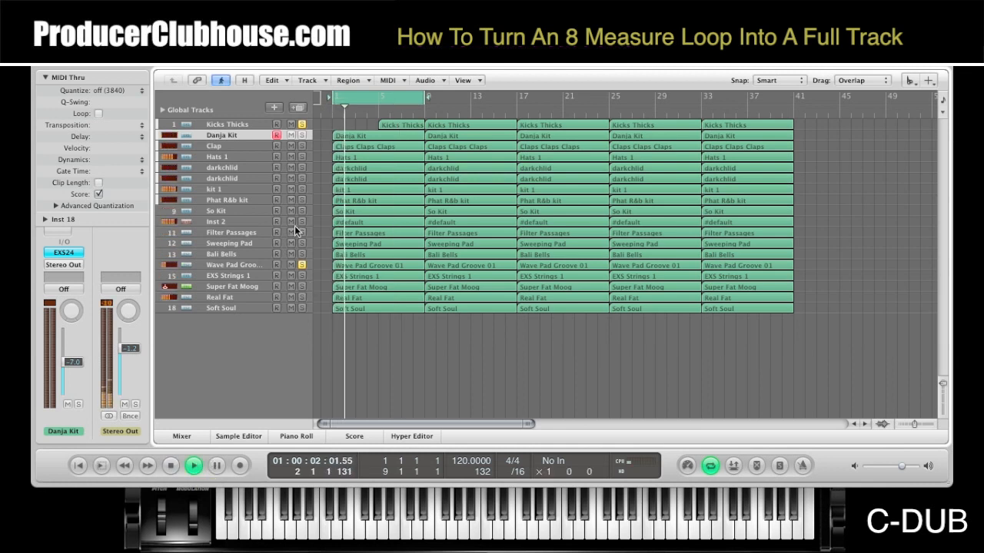
left_click(301, 145)
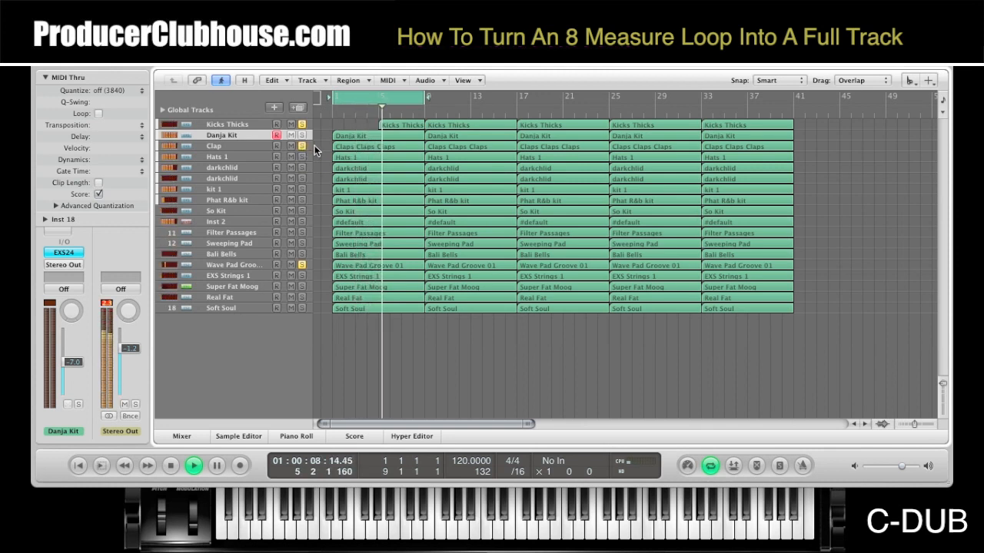
double_click(377, 144, "super")
left_click(394, 204)
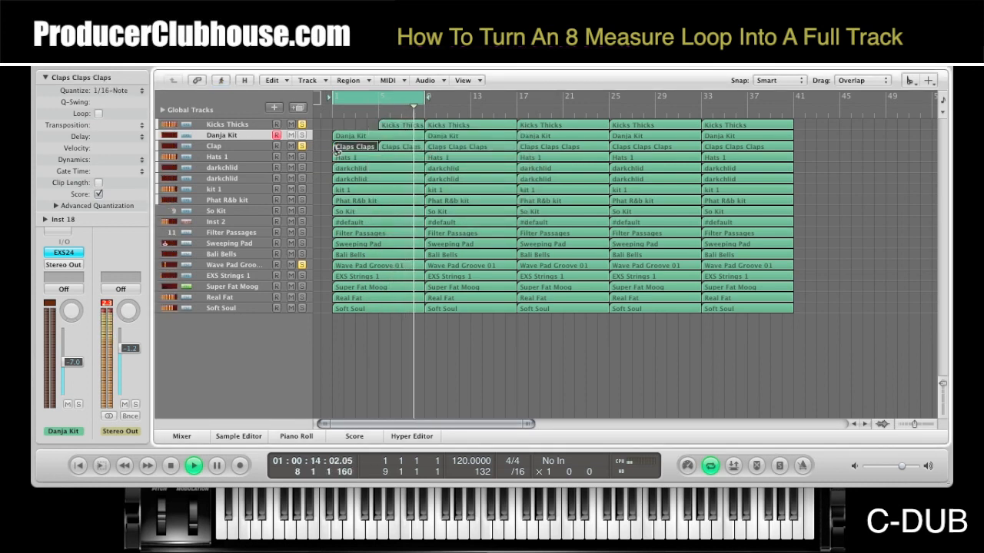
key("Delete")
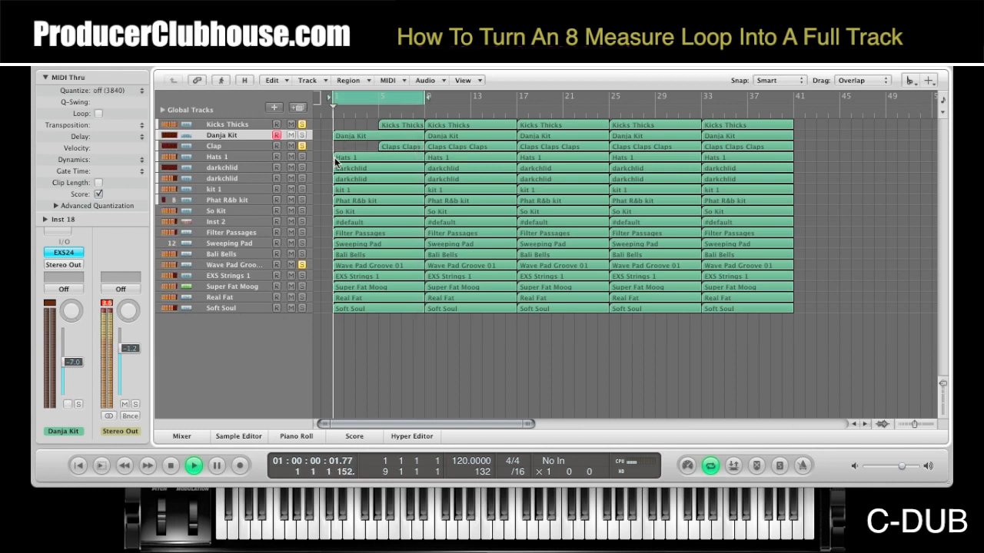
Step: Add the Sweeping Pad and Bali Bells tracks to the soloed group and listen to the intro over the cycle
left_click(300, 242)
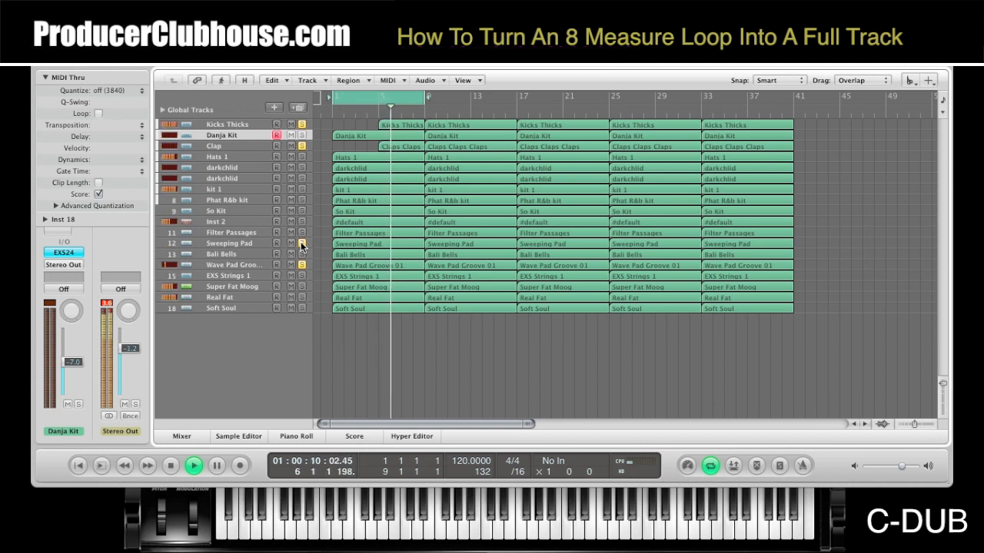
left_click(302, 245)
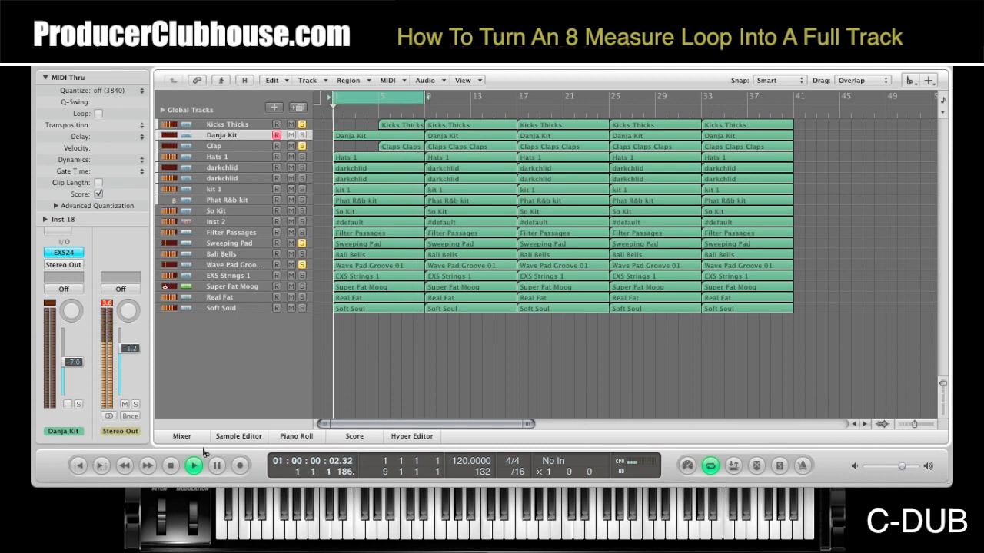
key("space")
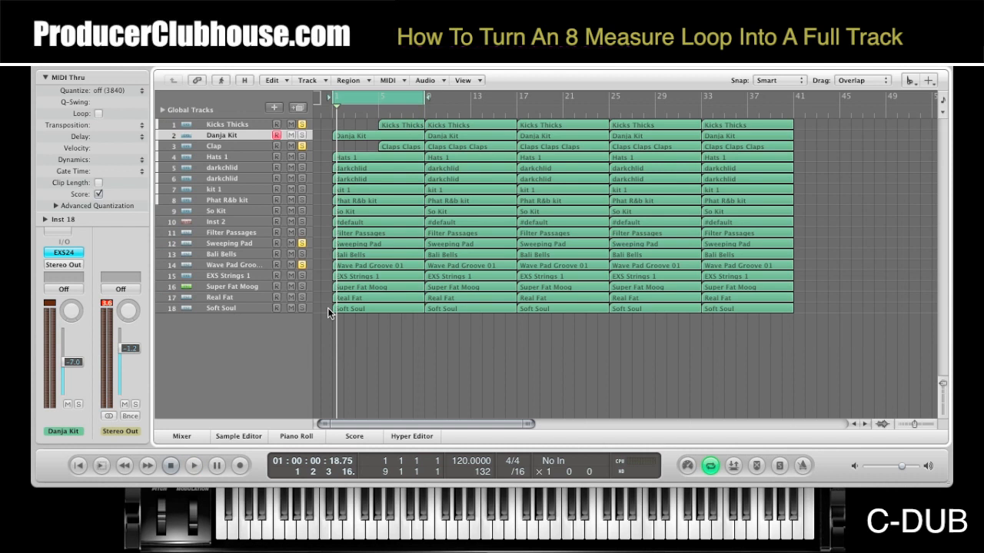
scroll(311, 257, "right", 1)
left_click(303, 255)
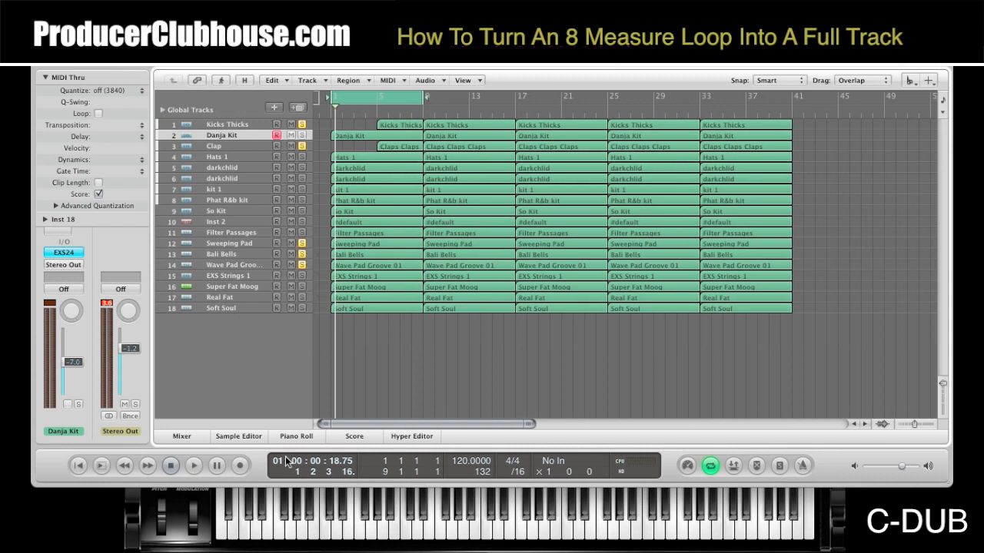
left_click(196, 465)
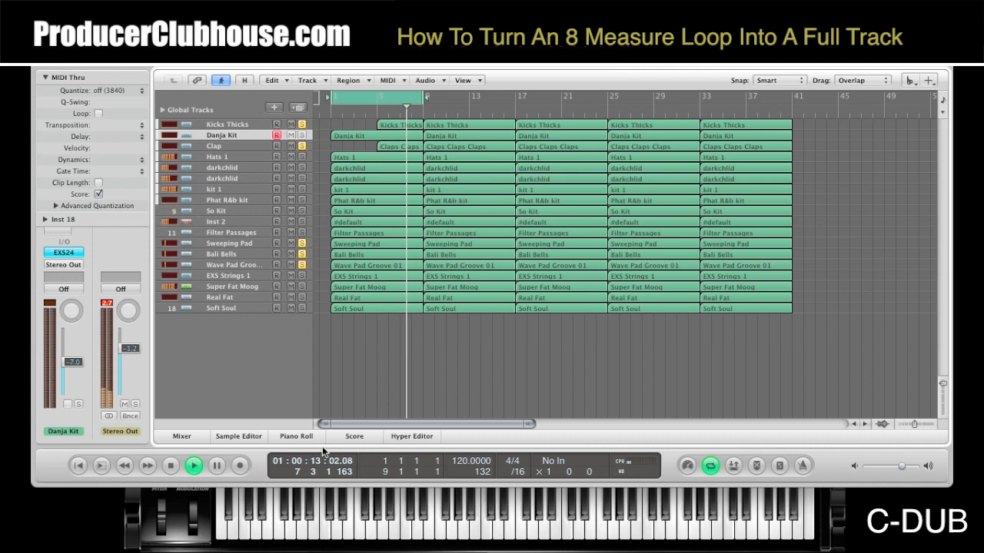
left_click(174, 465)
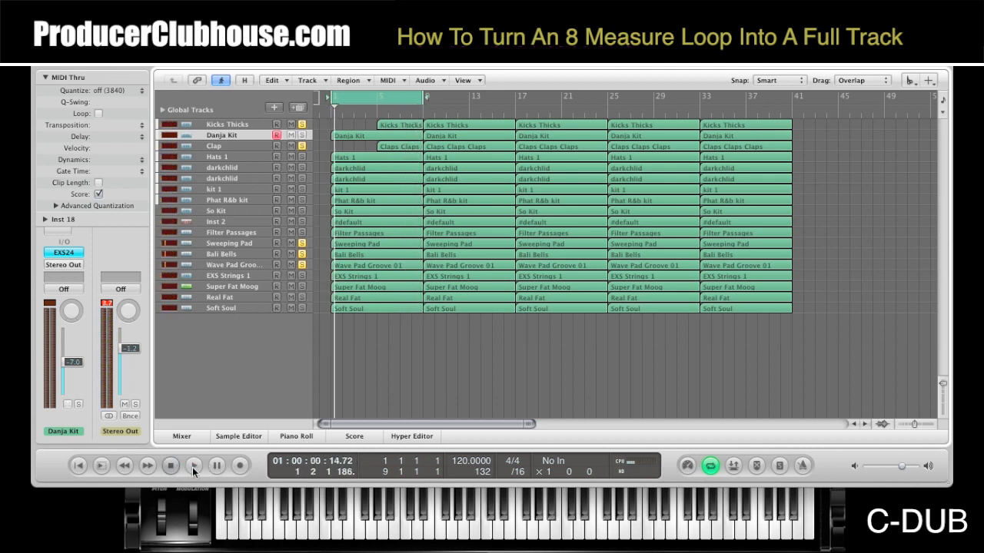
Step: Delete the first-block regions of tracks Hats 1 through Filter Passages and EXS Strings 1 through Soft Soul with the Pointer tool
left_click(910, 79)
left_click(899, 94)
left_click_drag(328, 156, 392, 235)
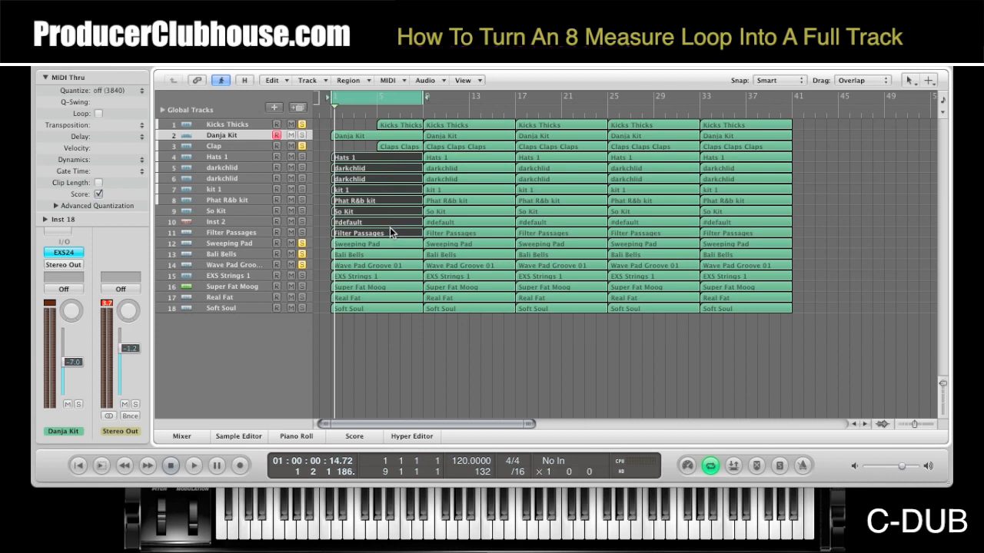
key("Delete")
left_click_drag(326, 274, 388, 310)
key("Delete")
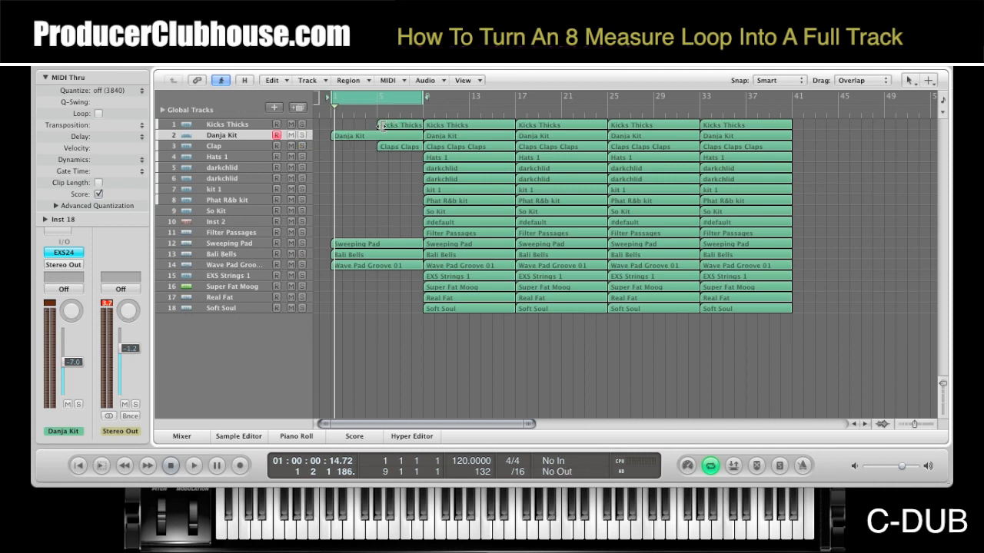
Step: Delete the first Danja Kit region and listen to the thinned-out intro from measure 1
key("space")
key("space")
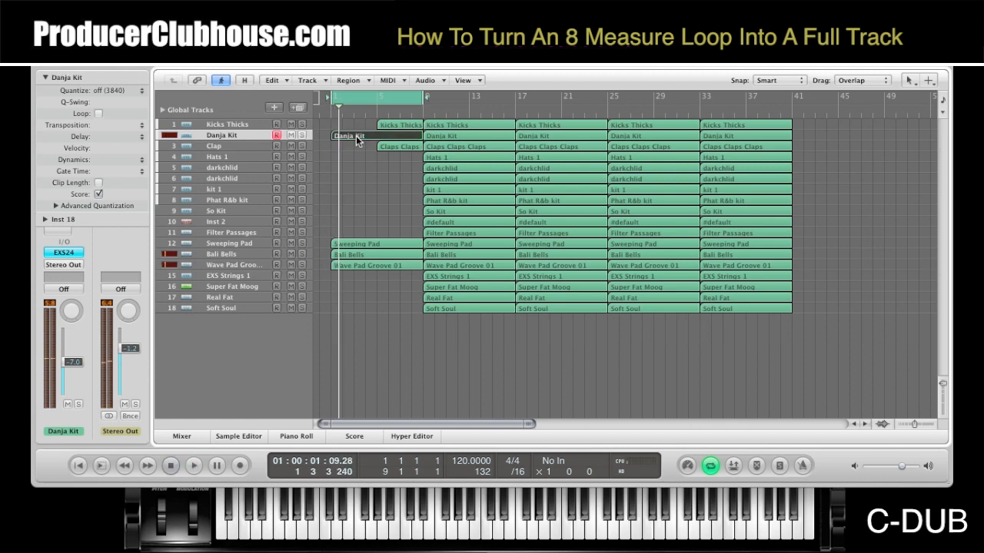
key("Delete")
key("space")
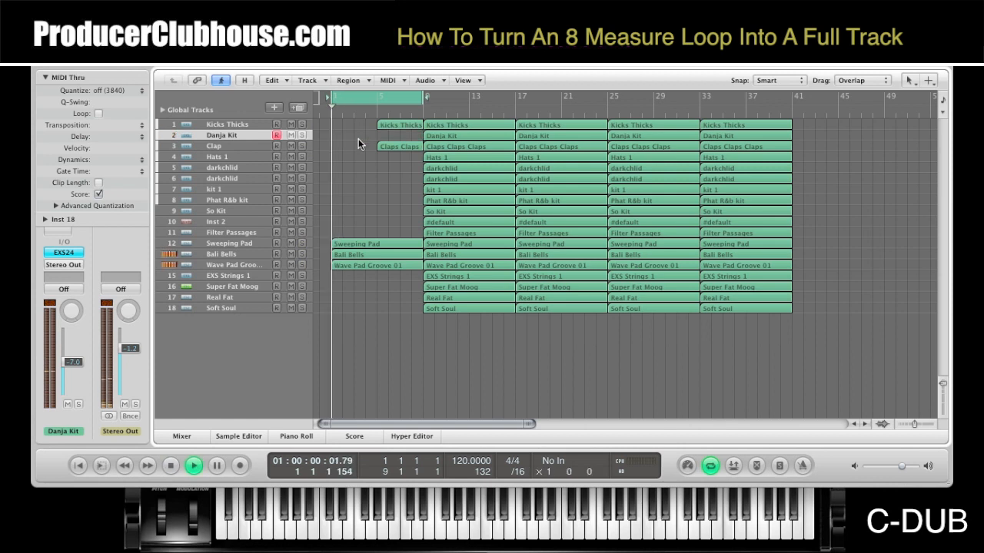
scroll(358, 138, "right", 3)
scroll(358, 138, "left", 3)
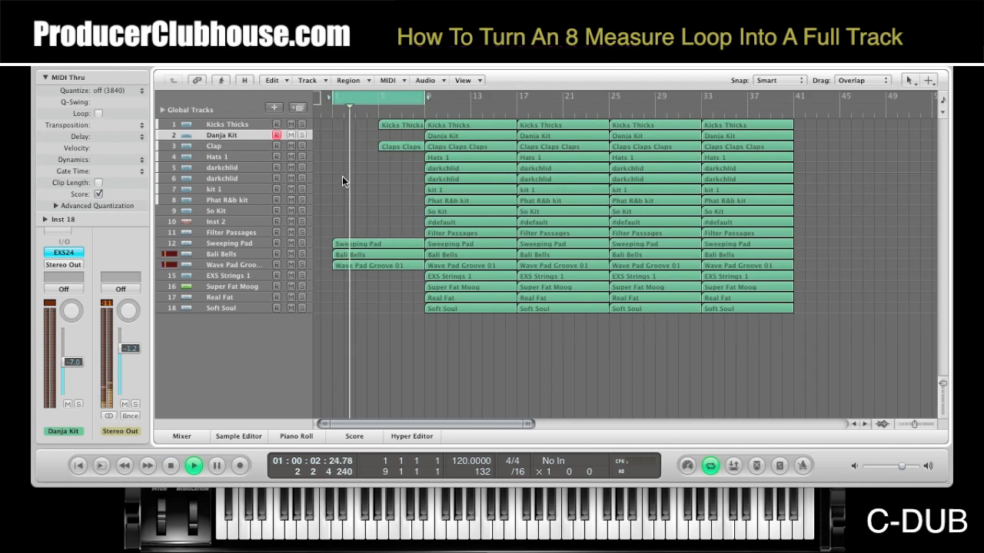
left_click(171, 465)
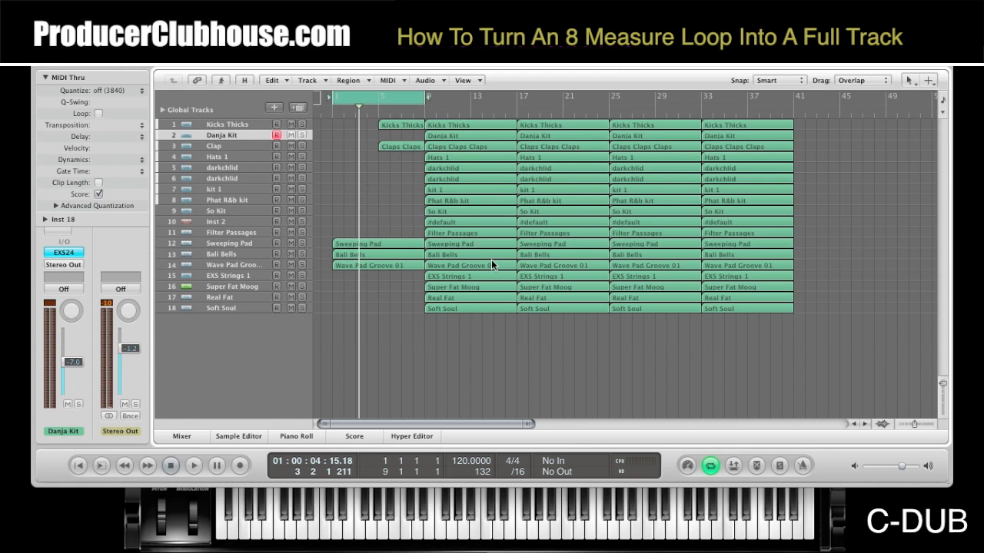
Step: Set the cycle range to measures 9 through 25, covering the second and third blocks
left_click_drag(474, 327, 555, 128)
scroll(499, 147, "right", 4)
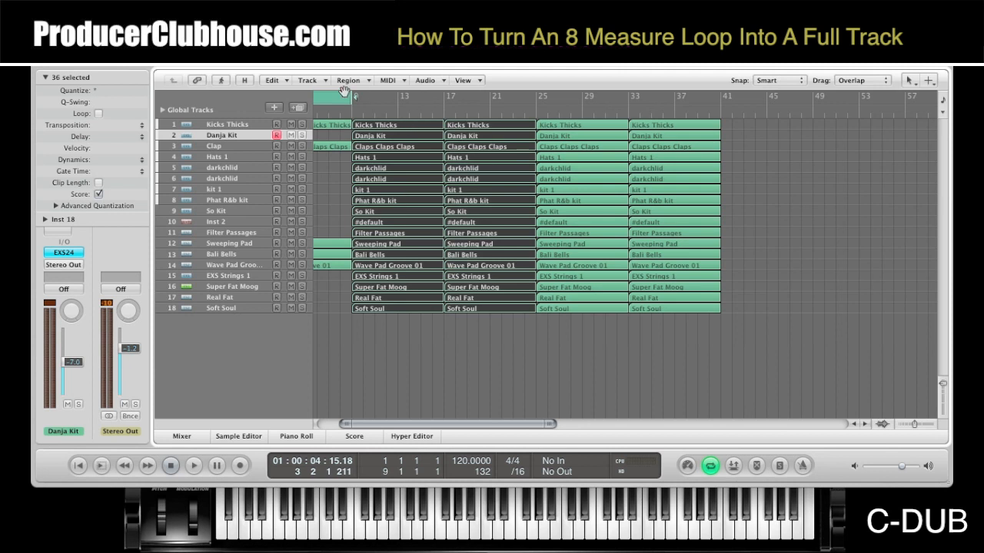
left_click_drag(333, 98, 537, 98)
left_click(340, 205)
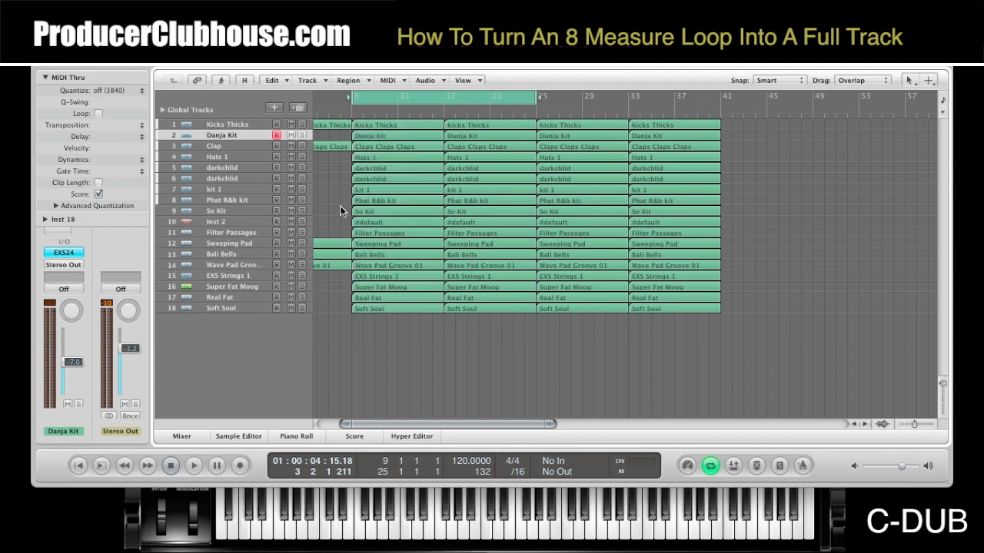
scroll(339, 205, "left", 3)
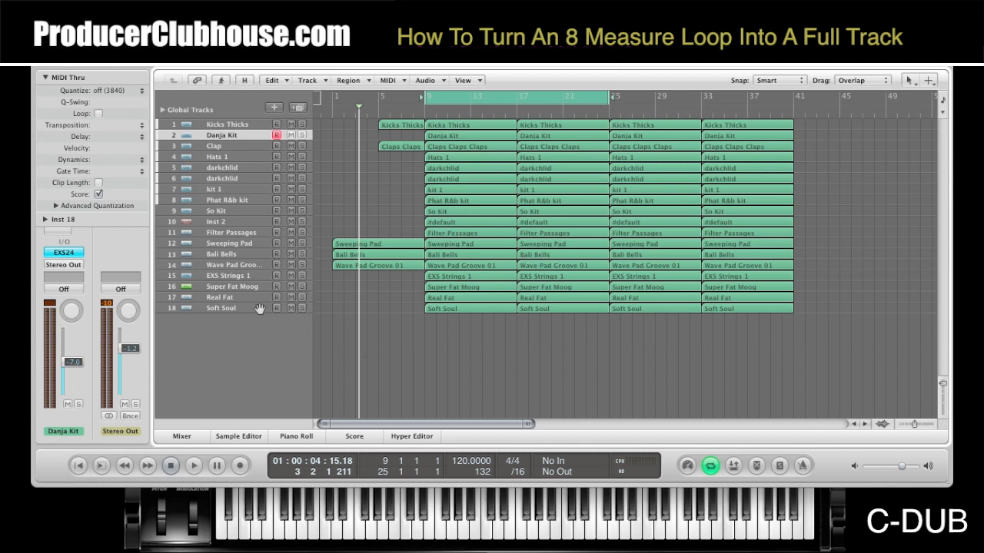
Step: Play the cycle and solo Kicks Thicks, Clap, Hats 1 and both darkchlid tracks, briefly auditioning Danja Kit with them
left_click(195, 465)
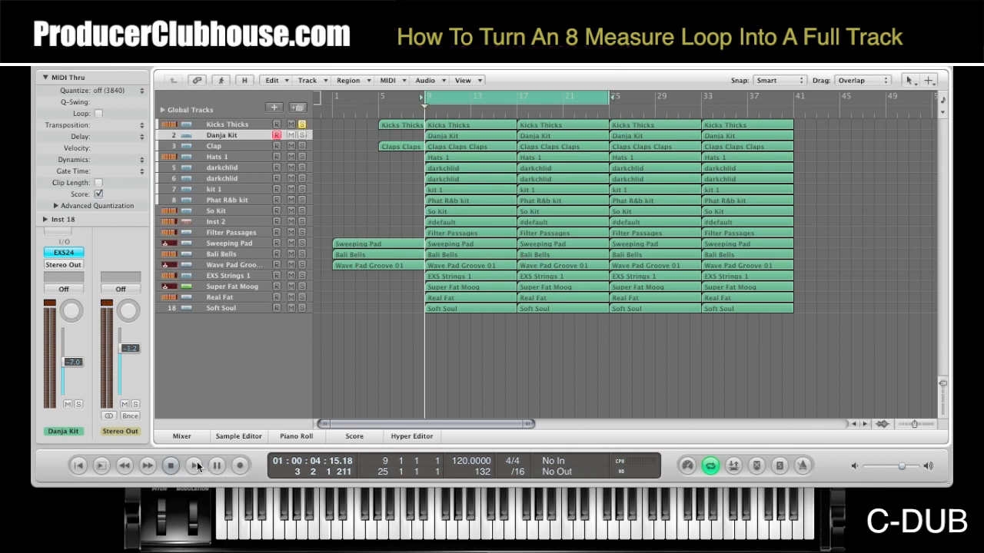
left_click(300, 136)
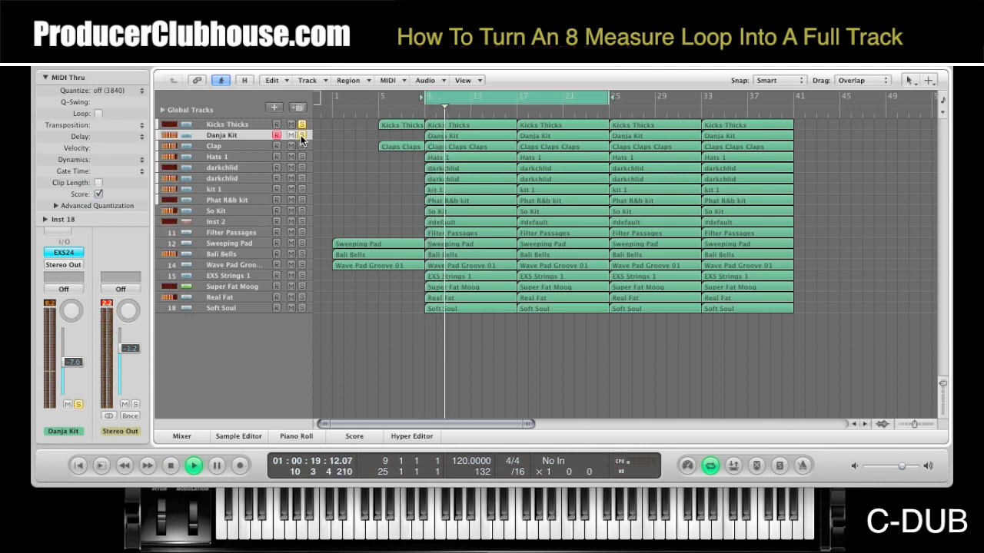
left_click(300, 135)
left_click(300, 145)
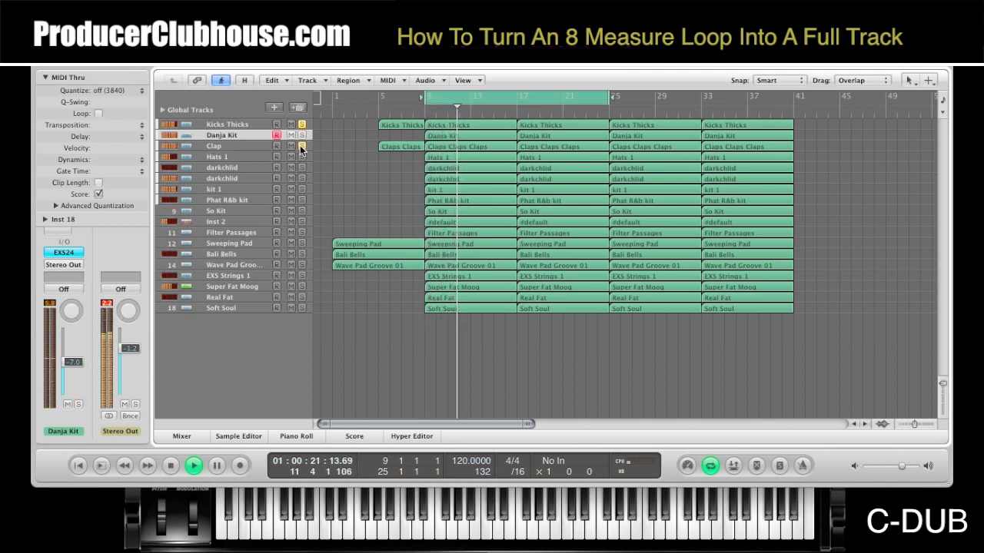
left_click(299, 157)
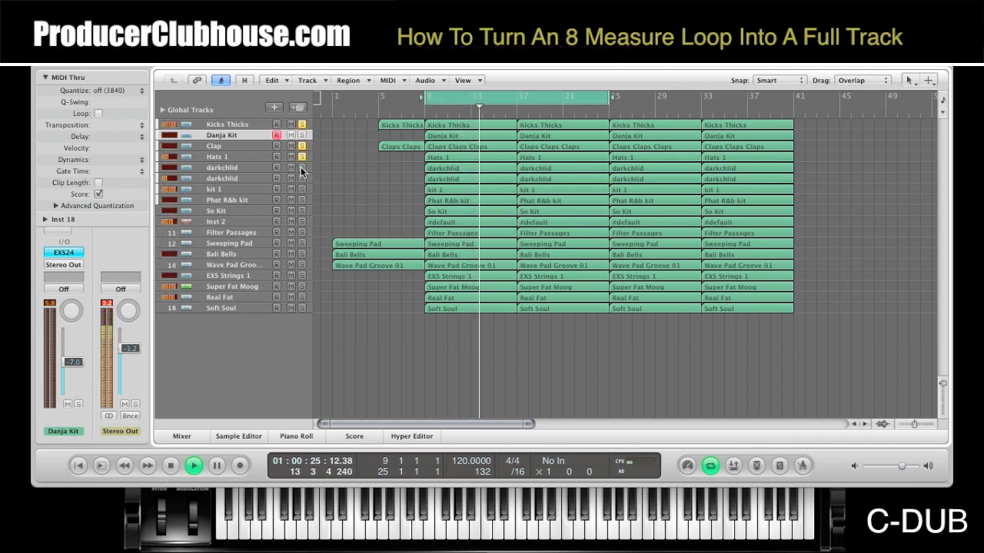
left_click(300, 167)
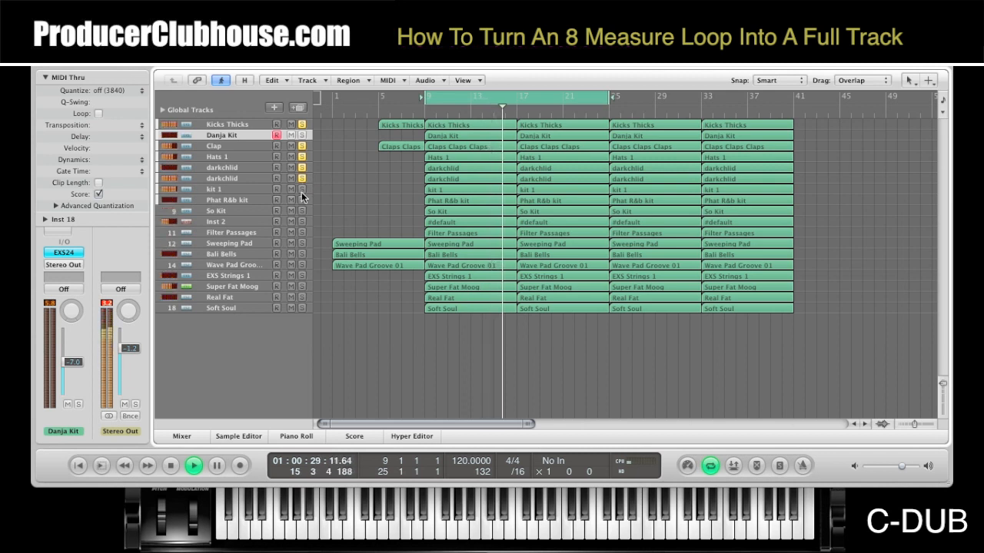
Step: Audition kit 1 and Phat R&B kit briefly, and add So Kit, Inst 2 and Filter Passages to the soloed tracks
left_click(303, 190)
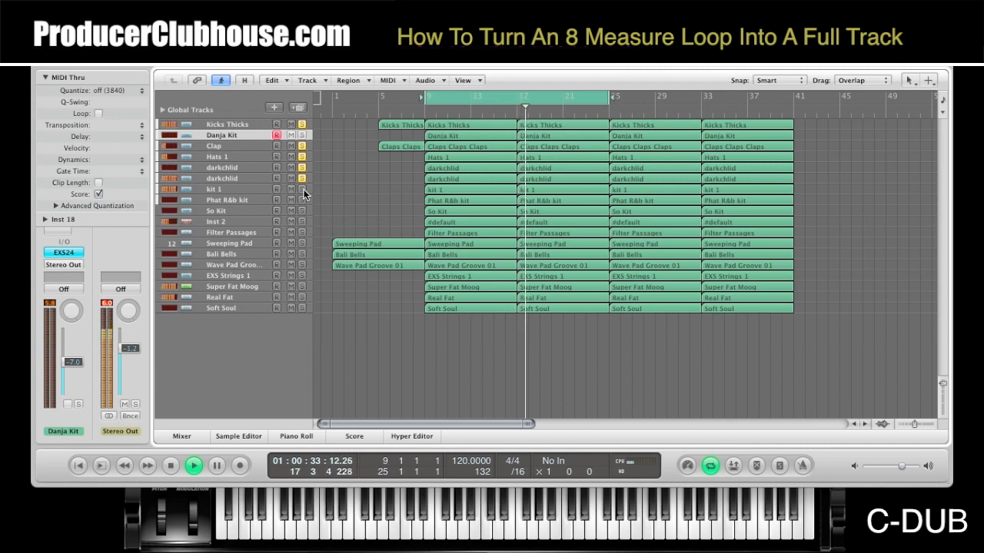
left_click(302, 198)
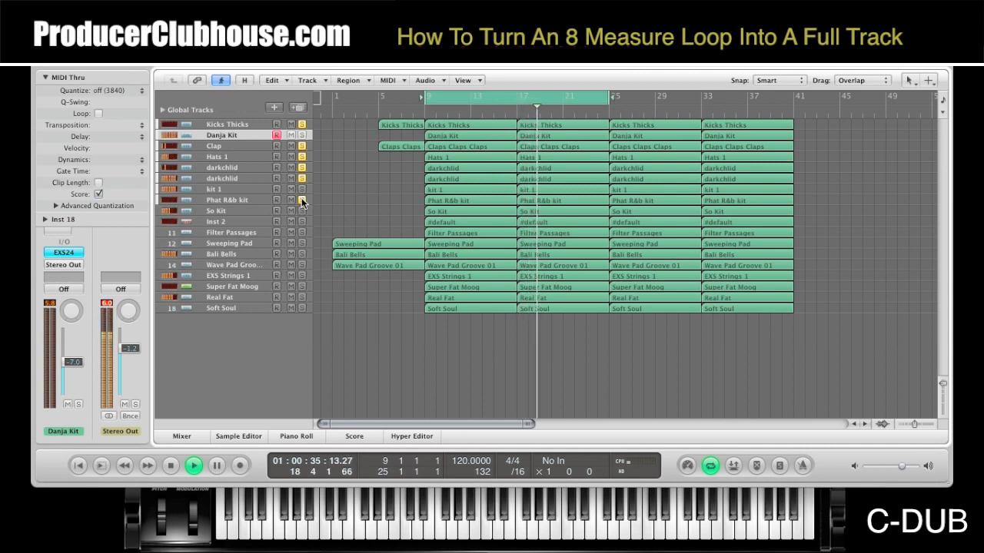
left_click(301, 199)
left_click(301, 211)
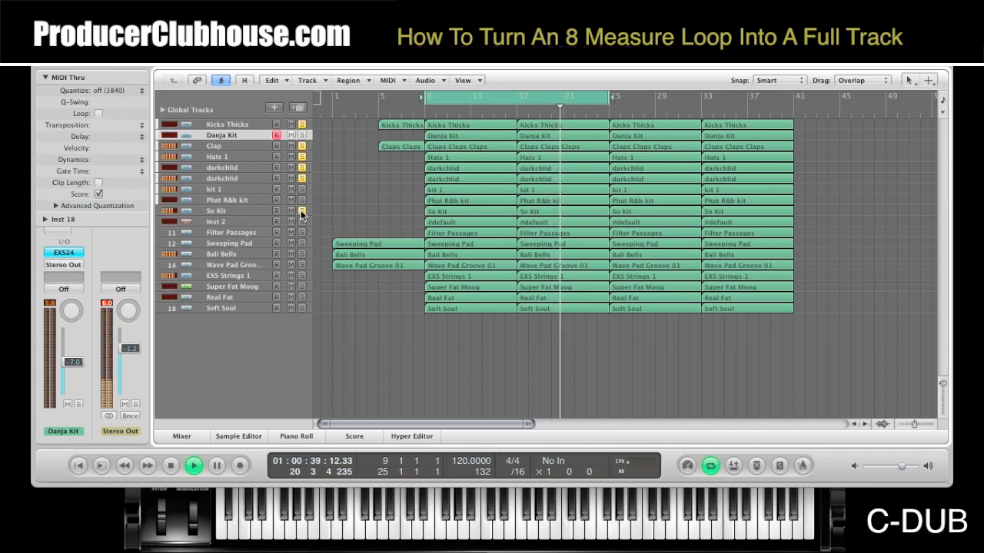
left_click(302, 221)
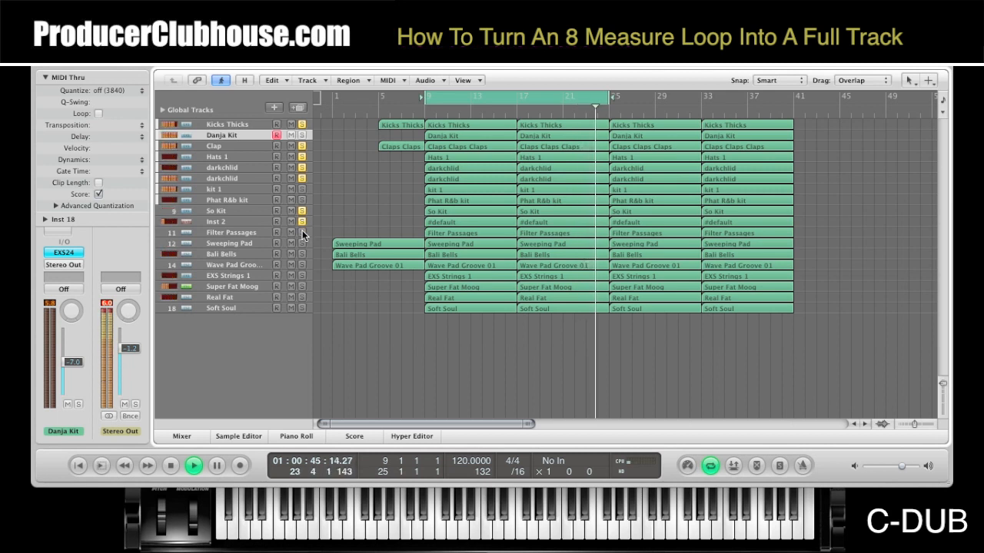
left_click(302, 233)
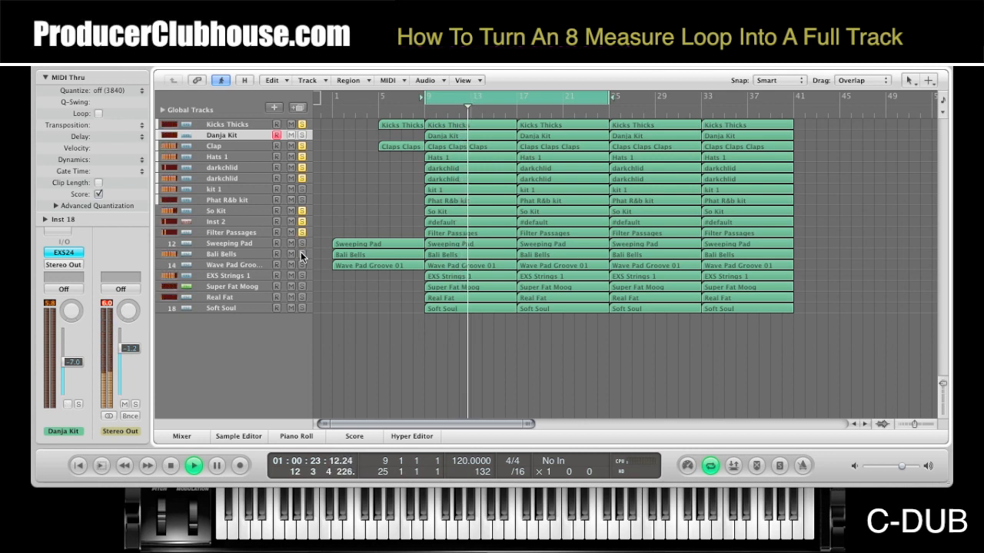
Step: Audition Wave Pad Groove briefly against the soloed tracks and stop playback
left_click(301, 264)
left_click(300, 264)
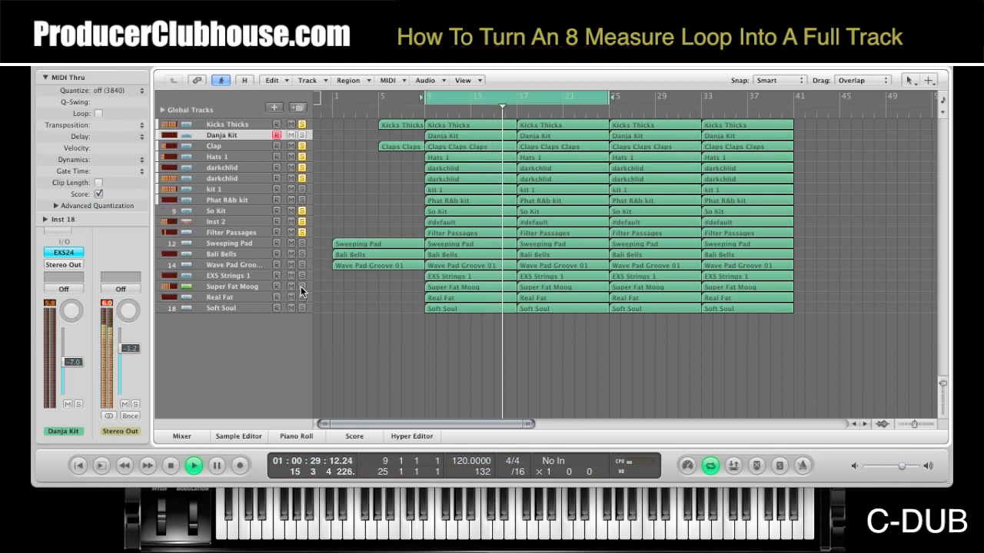
scroll(322, 226, "right", 1)
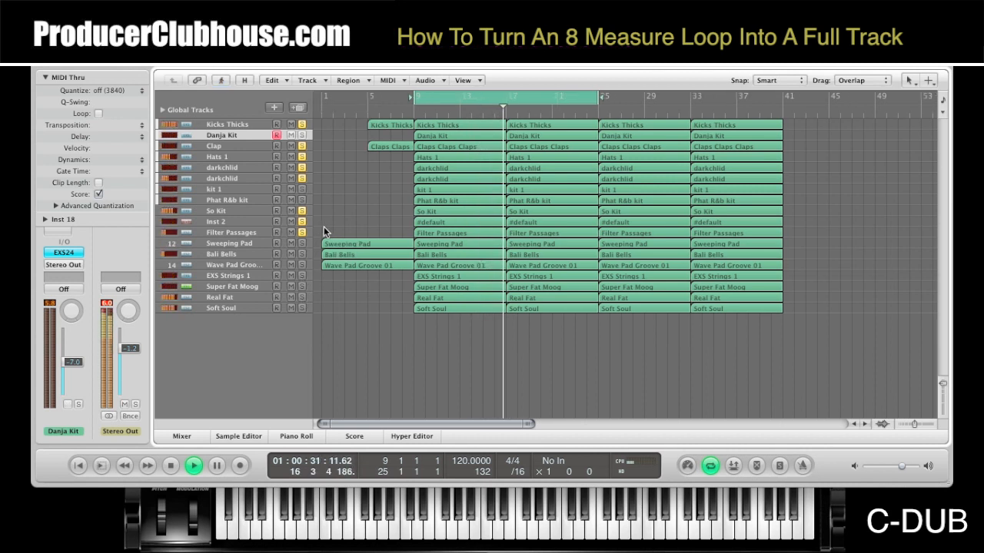
left_click(171, 466)
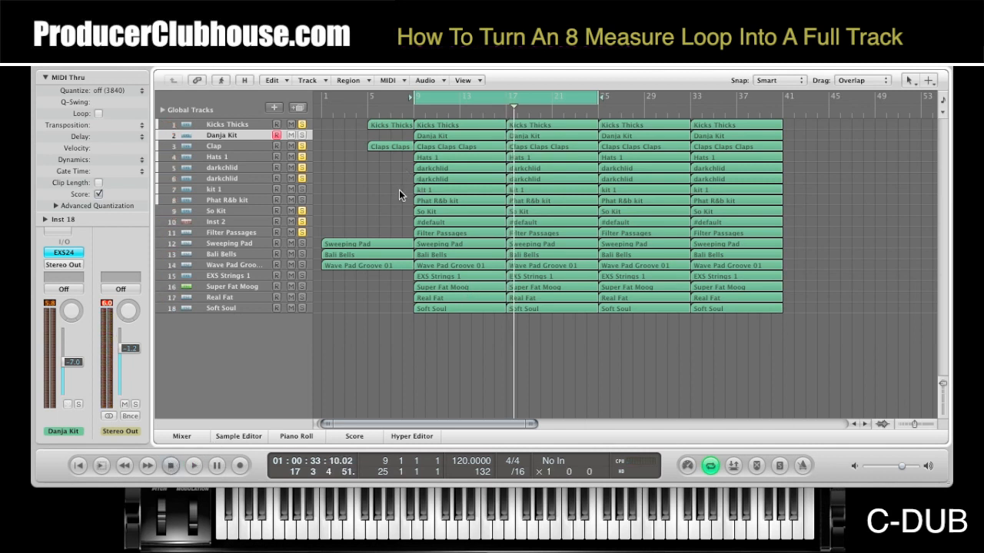
Step: In the block starting at measure 9, delete the kit 1 and Phat R&B kit regions and those from Sweeping Pad through Soft Soul
left_click_drag(401, 187, 428, 195)
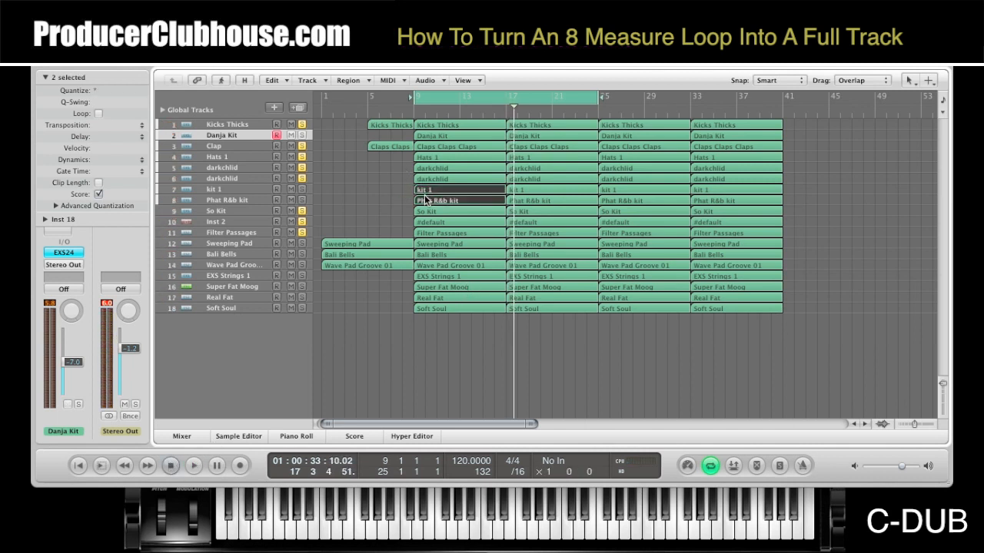
key("Delete")
left_click(430, 243)
key("Delete")
left_click(431, 253)
key("Delete")
left_click_drag(432, 246, 447, 312)
key("Delete")
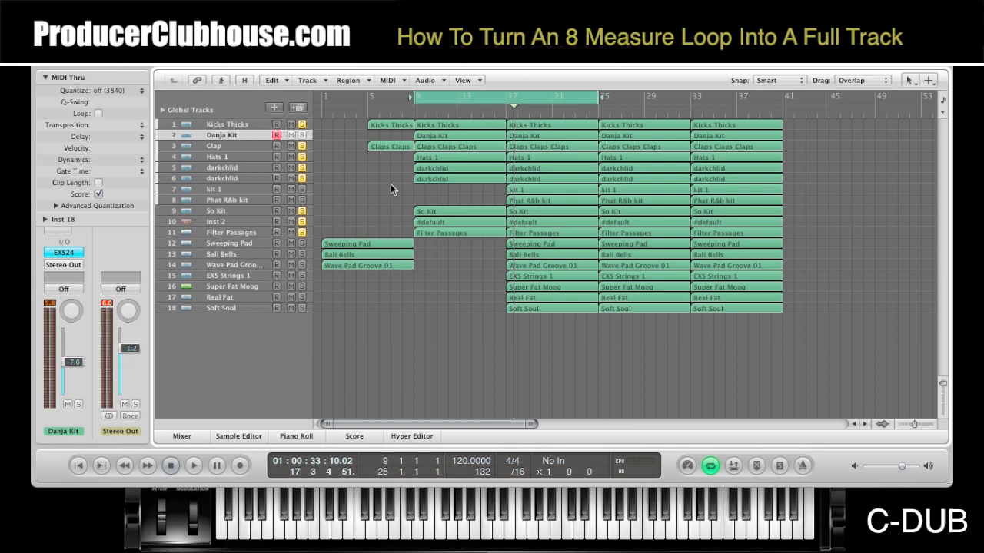
Step: In the block starting at measure 17, delete the Soft Soul, Super Fat Moog, EXS Strings 1, Wave Pad Groove and Sweeping Pad regions
scroll(428, 178, "right", 3)
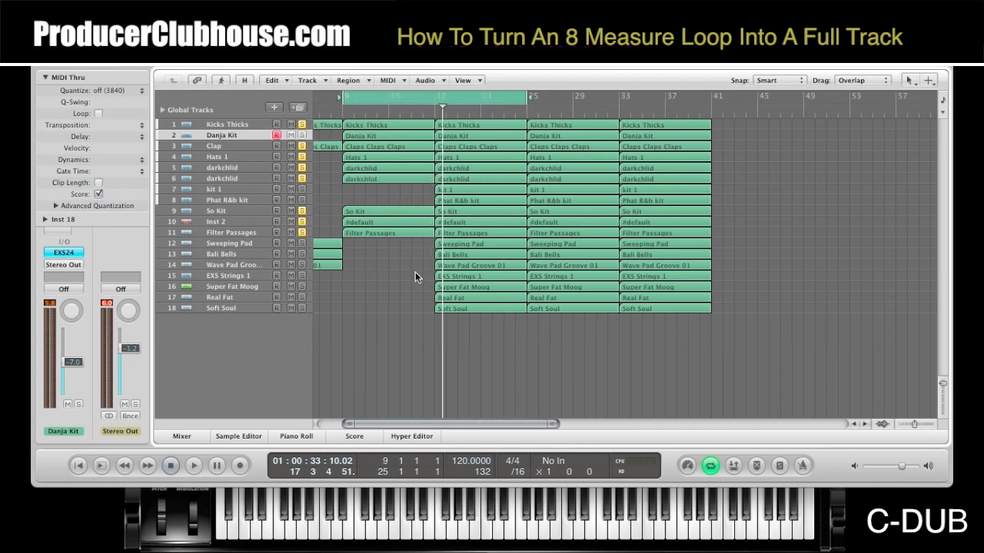
left_click(444, 305)
key("Delete")
left_click(473, 286)
key("Delete")
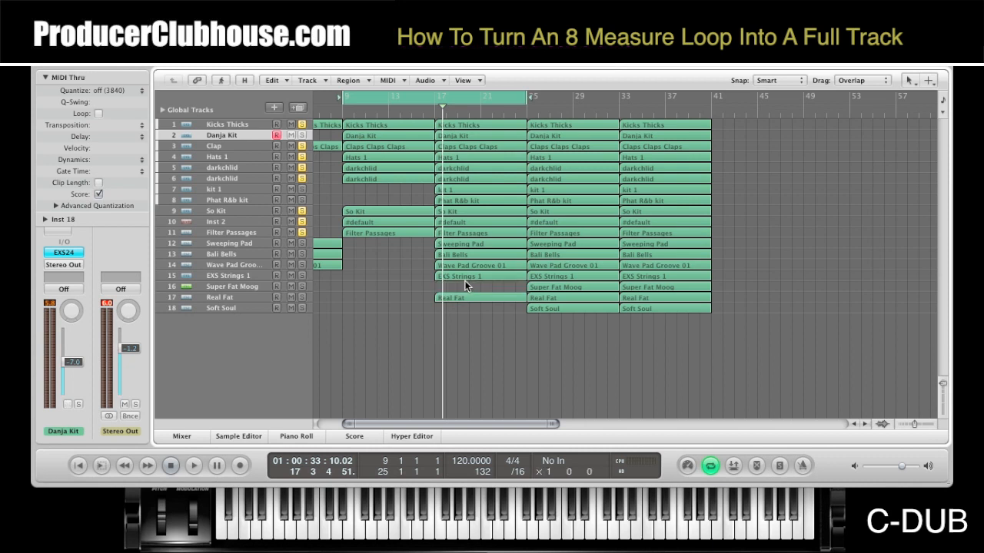
left_click(459, 274)
key("Delete")
left_click(464, 265)
key("Delete")
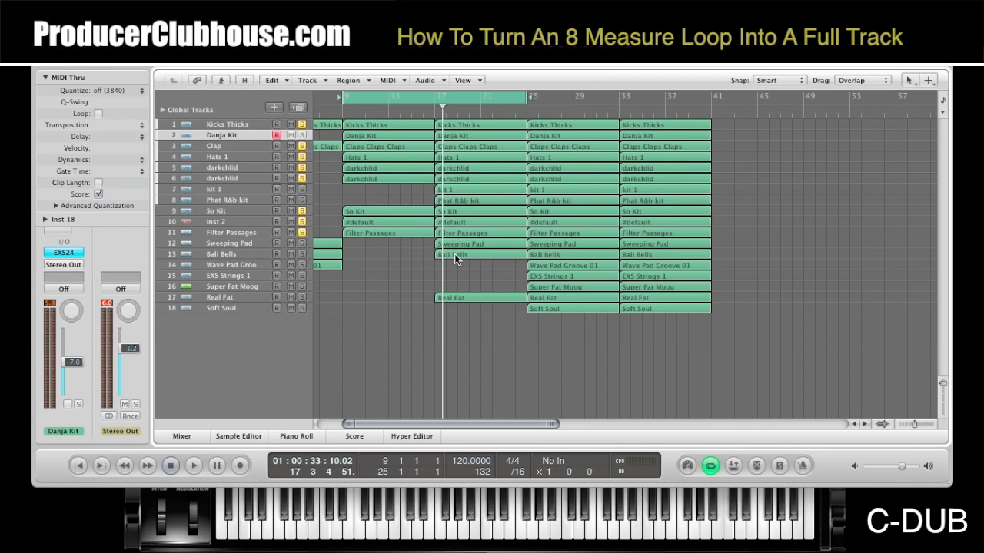
left_click(454, 247)
key("Delete")
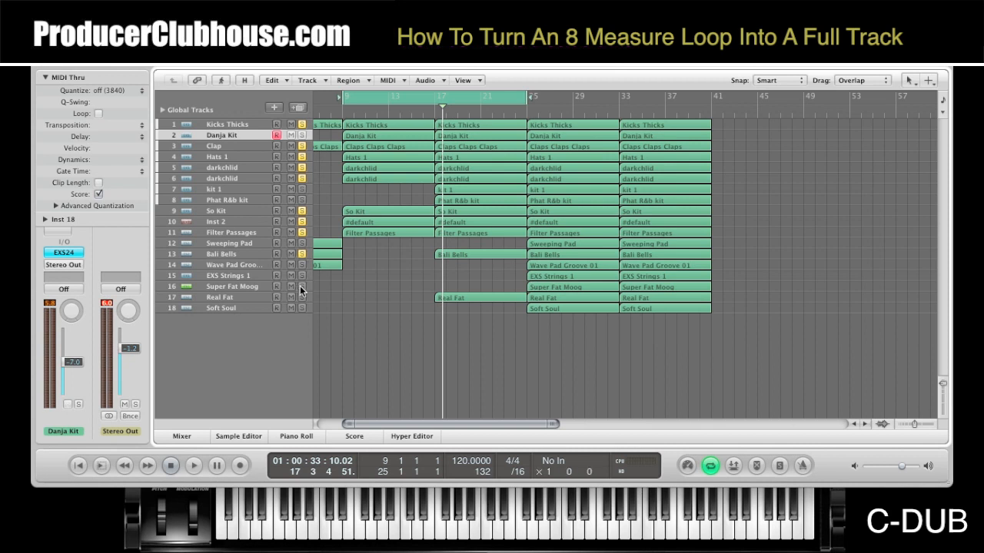
Step: Add Bali Bells and Real Fat to the soloed tracks and delete the kit 1 and Phat R&B kit regions at measure 17
left_click(301, 296)
left_click_drag(424, 189, 447, 202)
key("Delete")
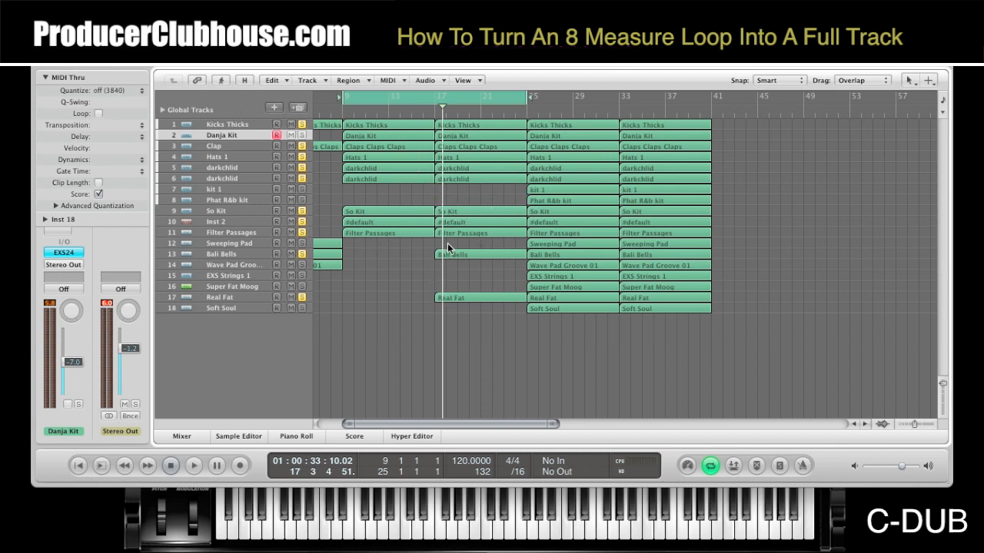
Step: Play the cycle and quantize the two Danja Kit regions between measures 9 and 25 to 1/16-Note
left_click(198, 467)
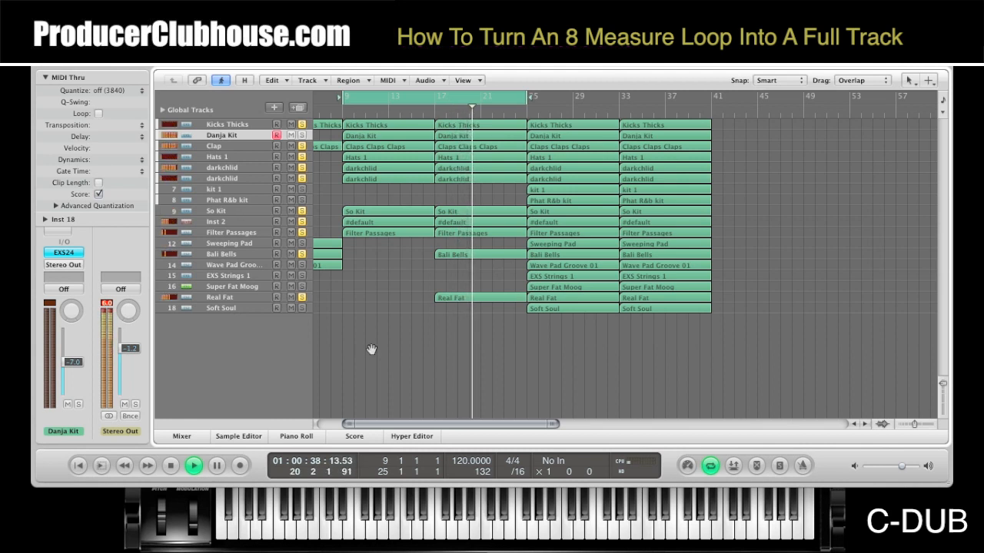
left_click(118, 89)
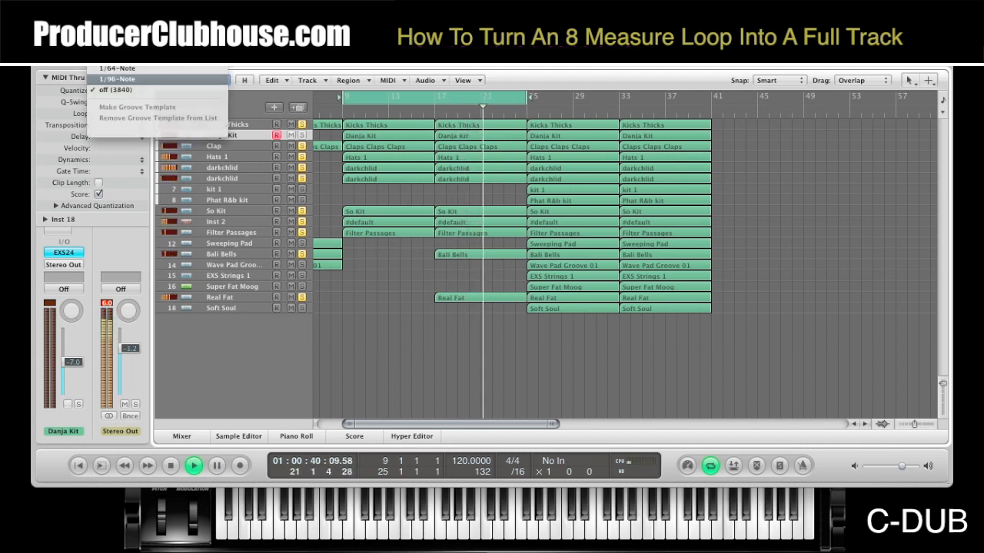
key("Escape")
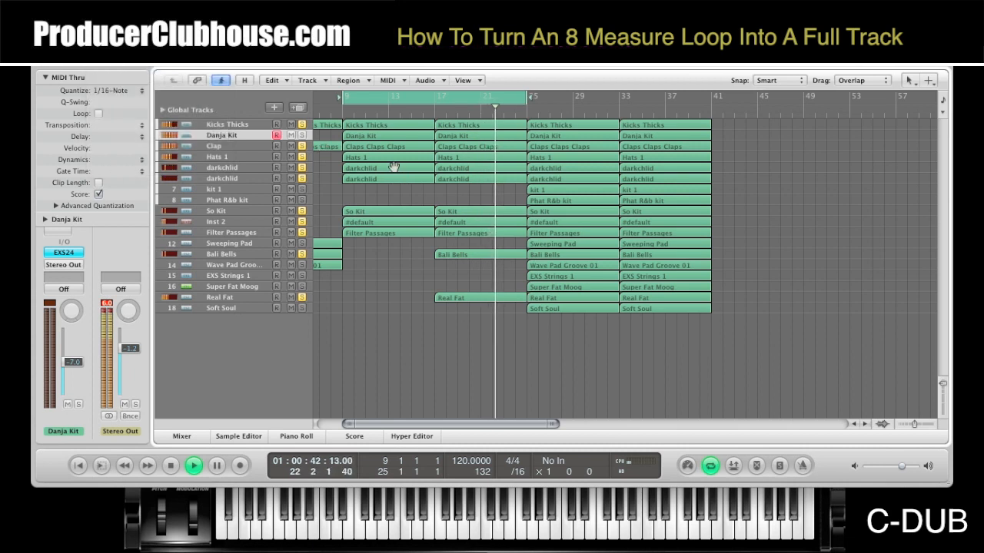
left_click(218, 136)
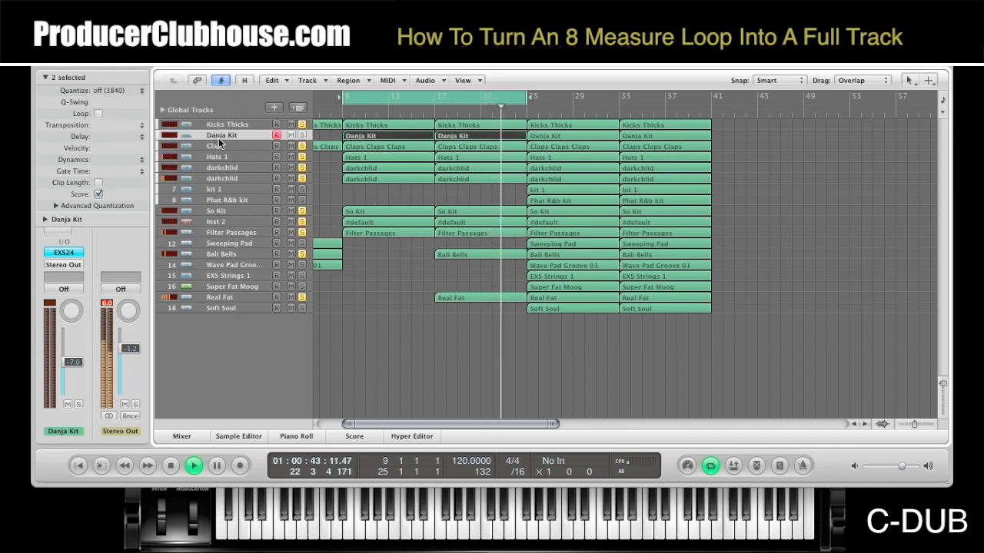
left_click(119, 90)
left_click(115, 74)
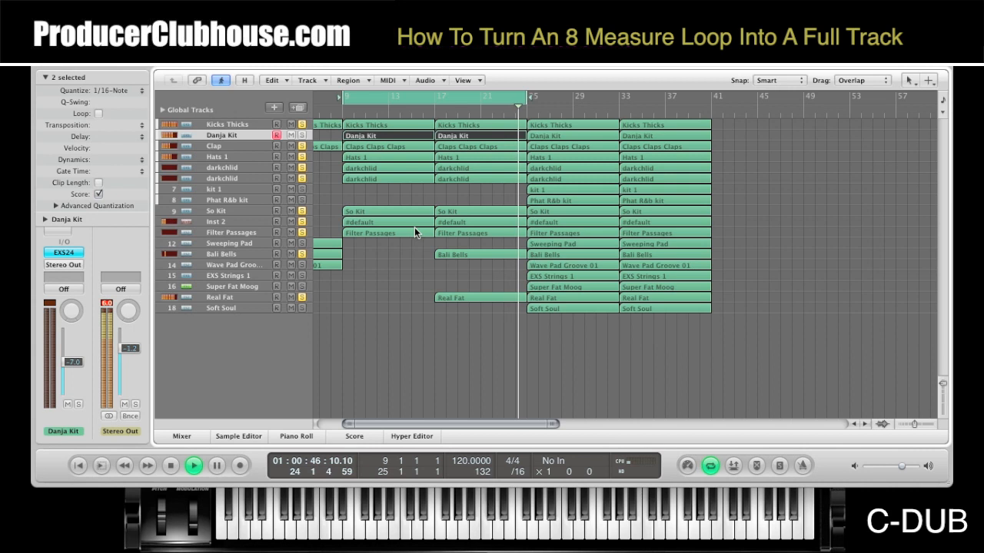
left_click(187, 466)
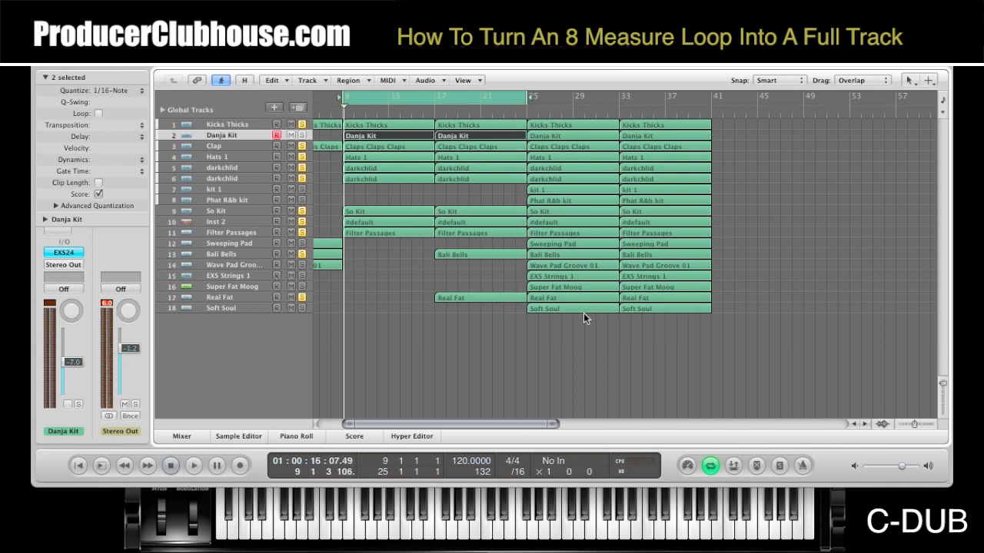
Step: Quantize the two Danja Kit regions between measures 25 and 41 to 1/16-Note
left_click(242, 146)
left_click(243, 137)
left_click(560, 137)
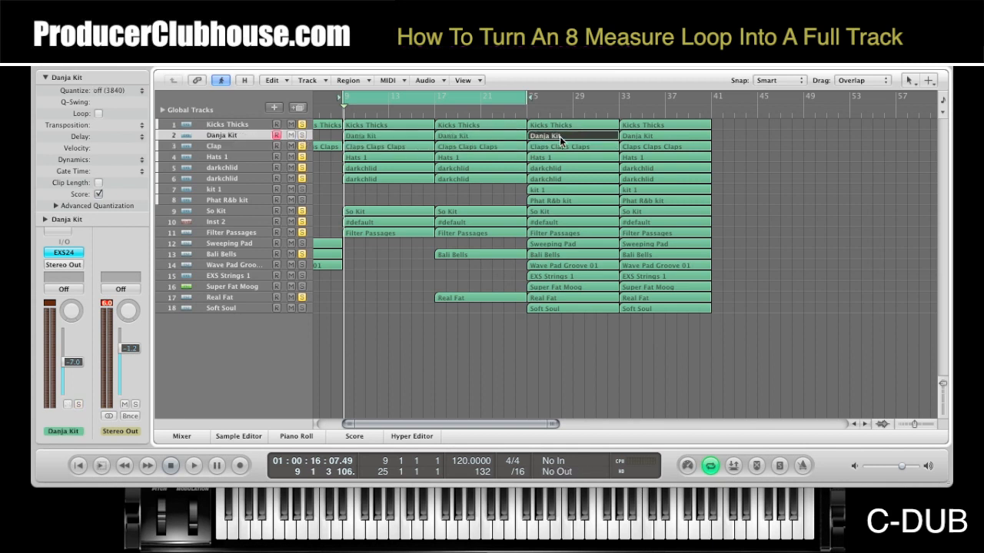
left_click(659, 136)
left_click(596, 137, "shift")
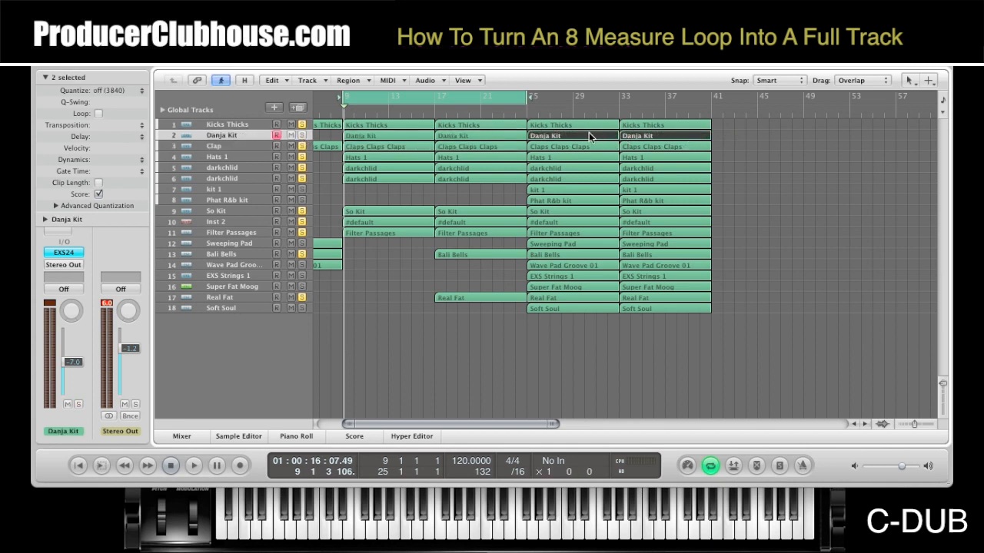
left_click(122, 89)
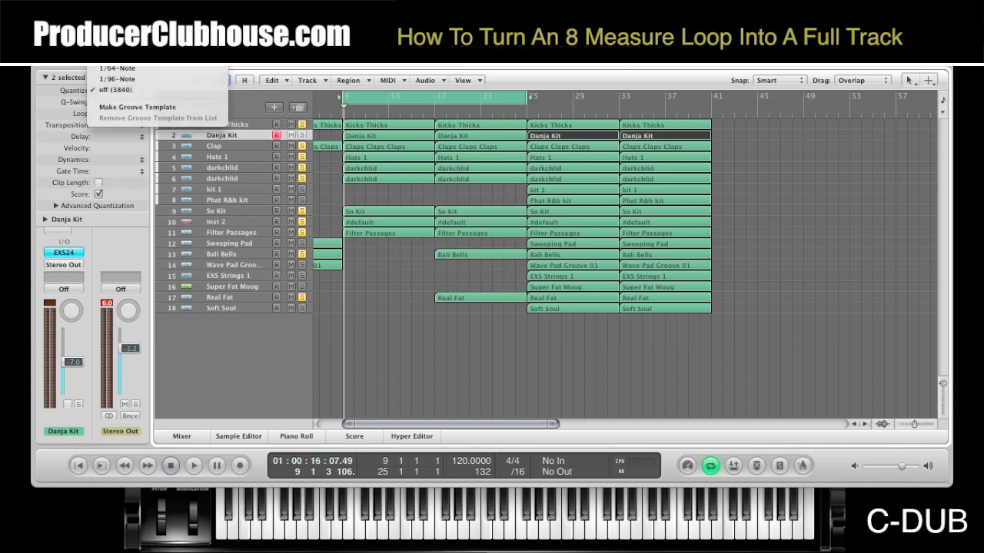
left_click(118, 36)
Step: Play measures 25 to 41 as the cycle and add kit 1, Phat R&B kit, Danja Kit, Sweeping Pad and Soft Soul to the soloed tracks
left_click_drag(486, 100, 631, 119)
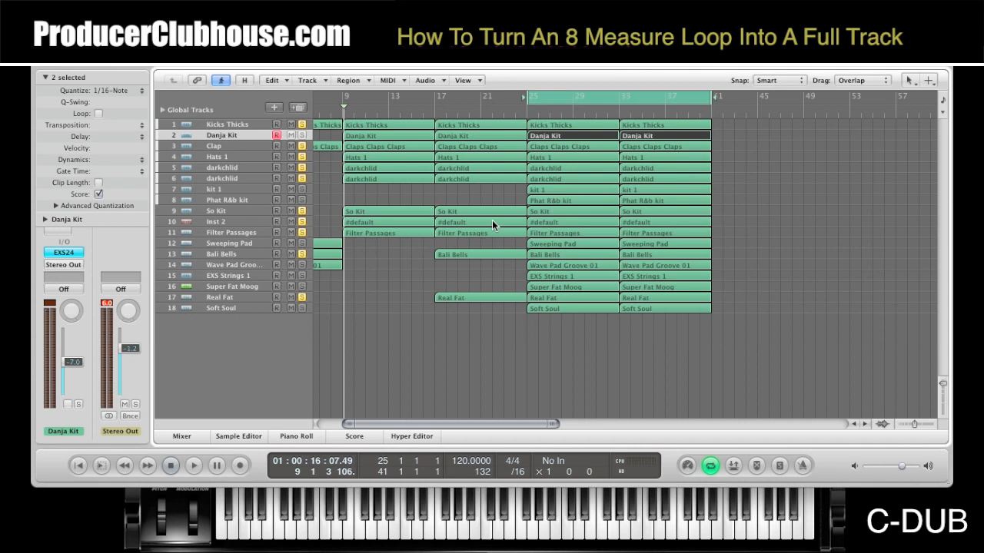
left_click(194, 466)
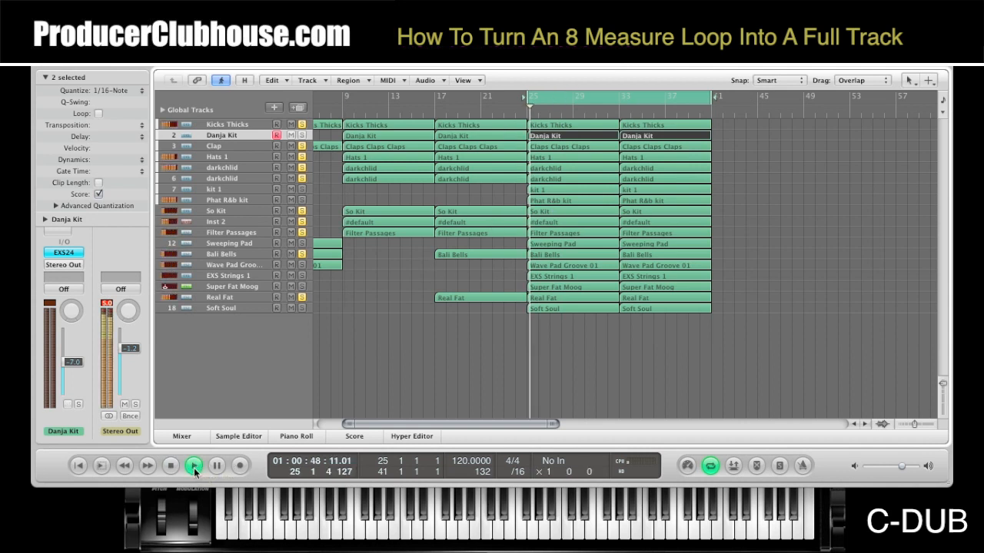
left_click(302, 199)
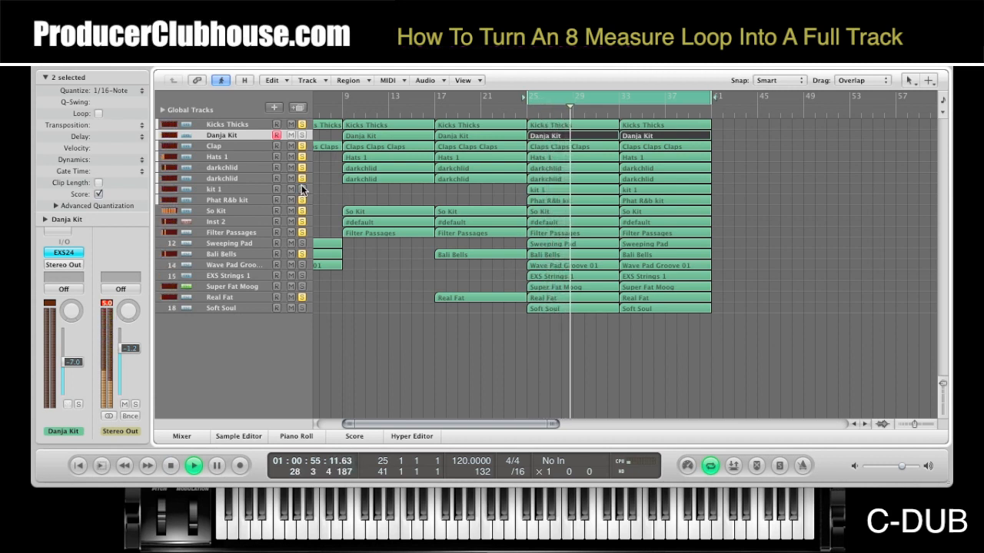
left_click(302, 136)
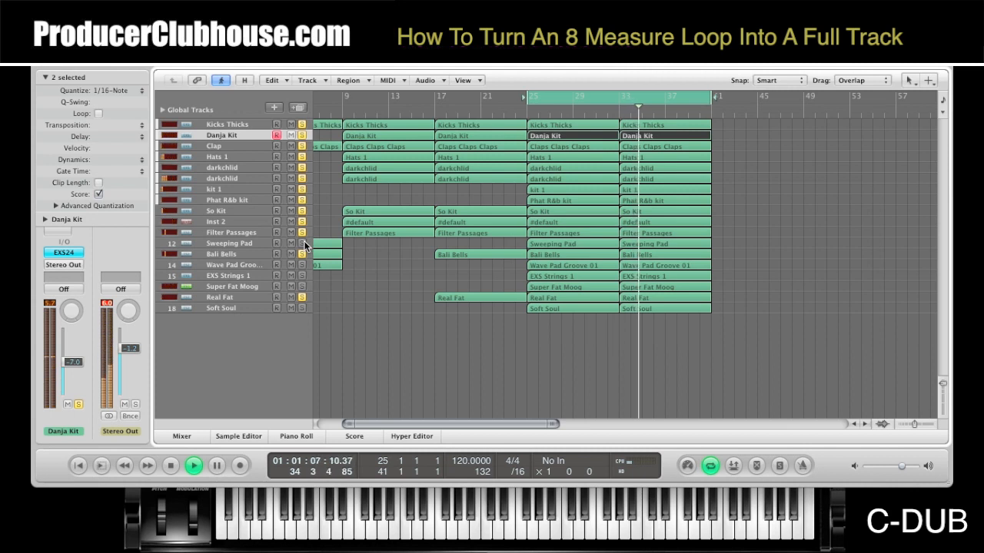
left_click_drag(304, 247, 301, 301)
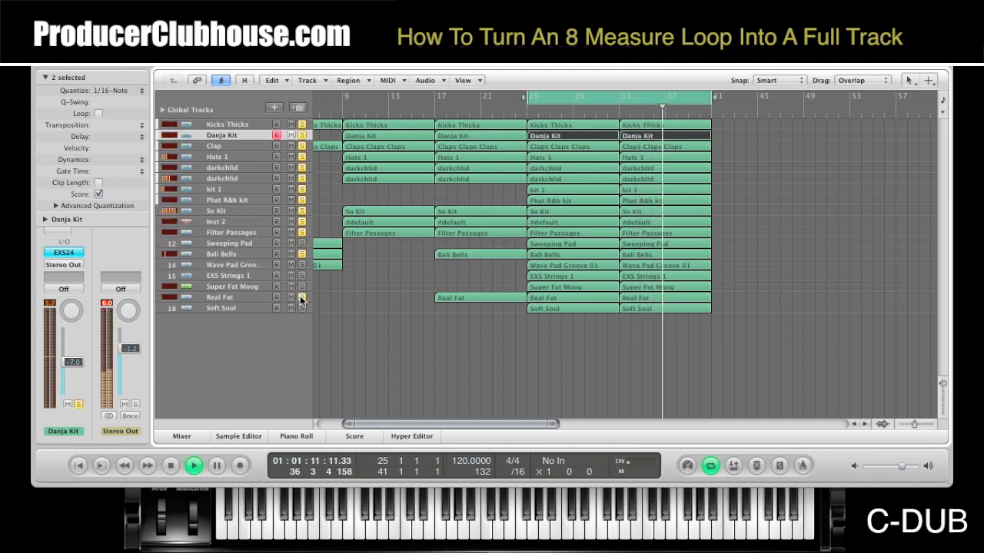
left_click_drag(300, 301, 302, 281)
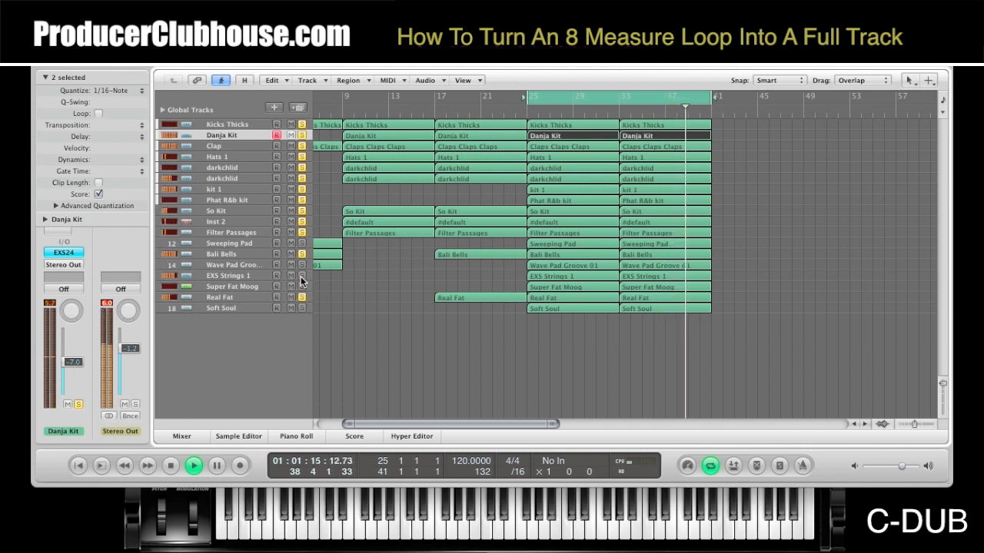
left_click(300, 309)
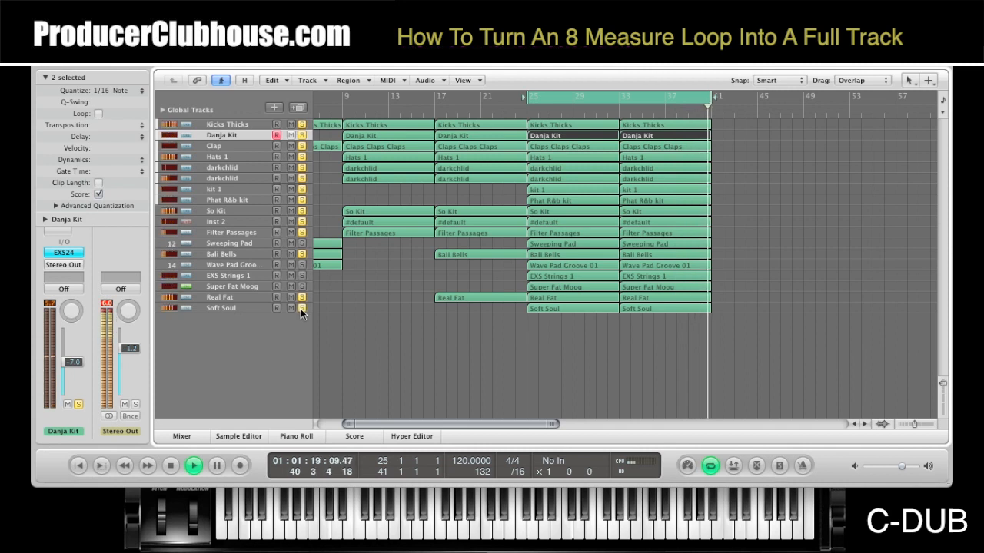
Step: Delete the Soft Soul and EXS Strings 1 regions in the block starting at measure 25 and stop playback
left_click(575, 308)
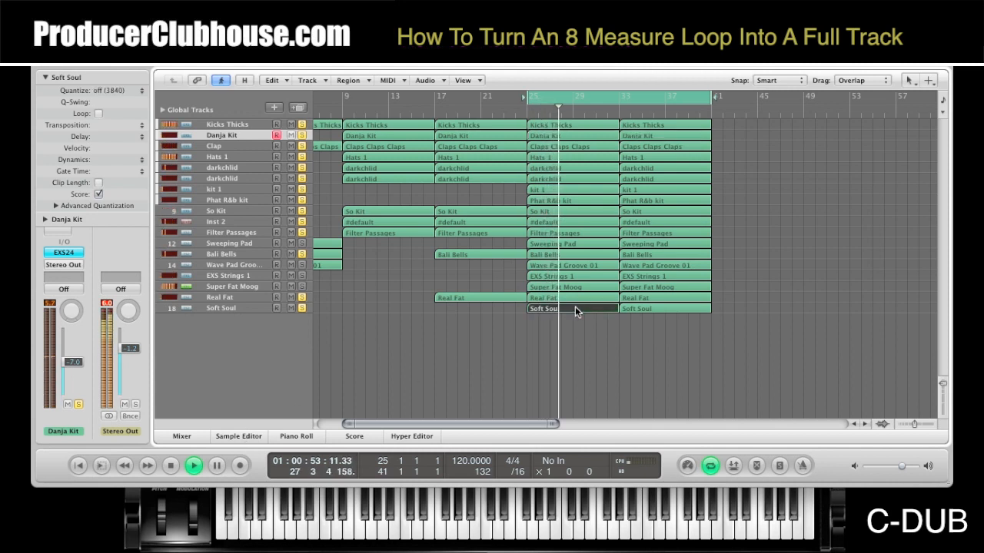
key("Delete")
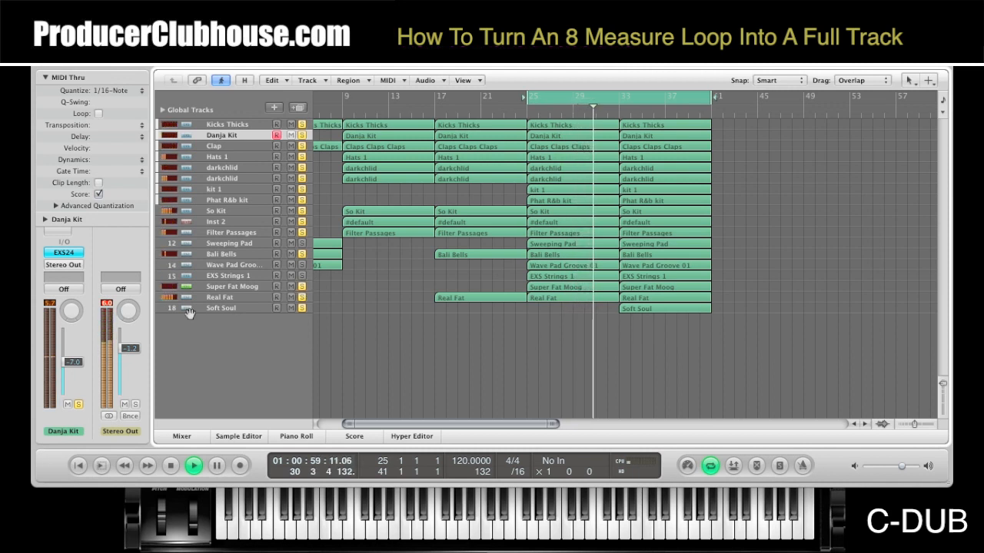
left_click(301, 285)
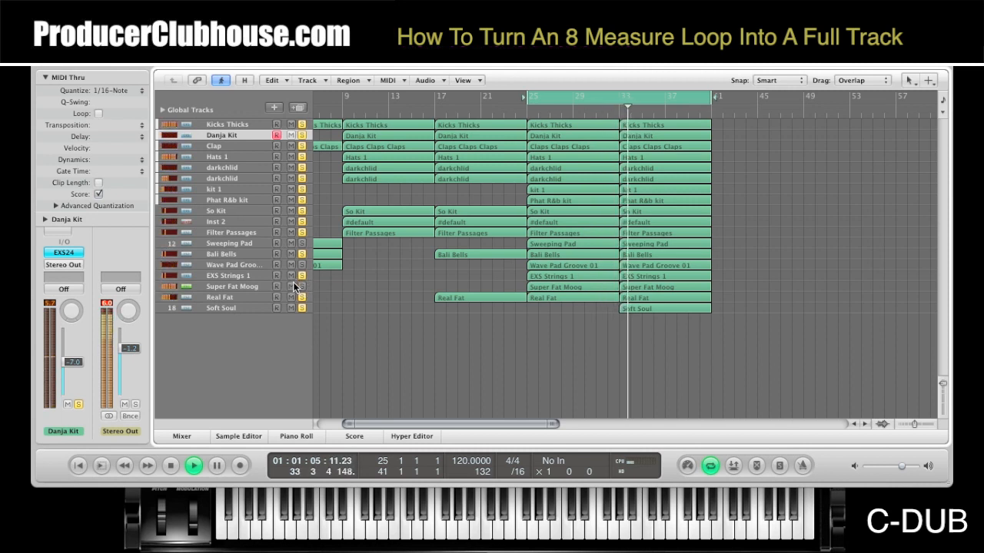
left_click(563, 278)
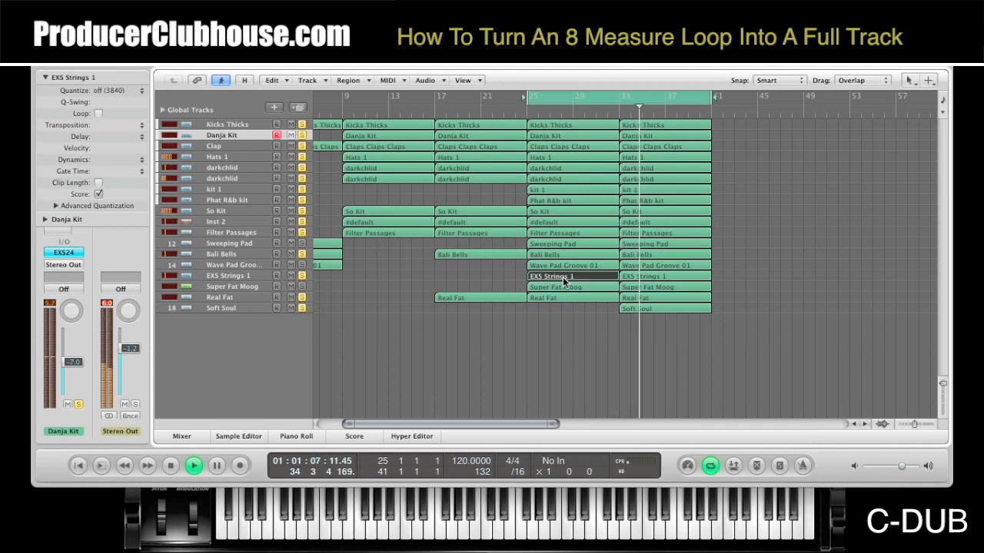
key("Delete")
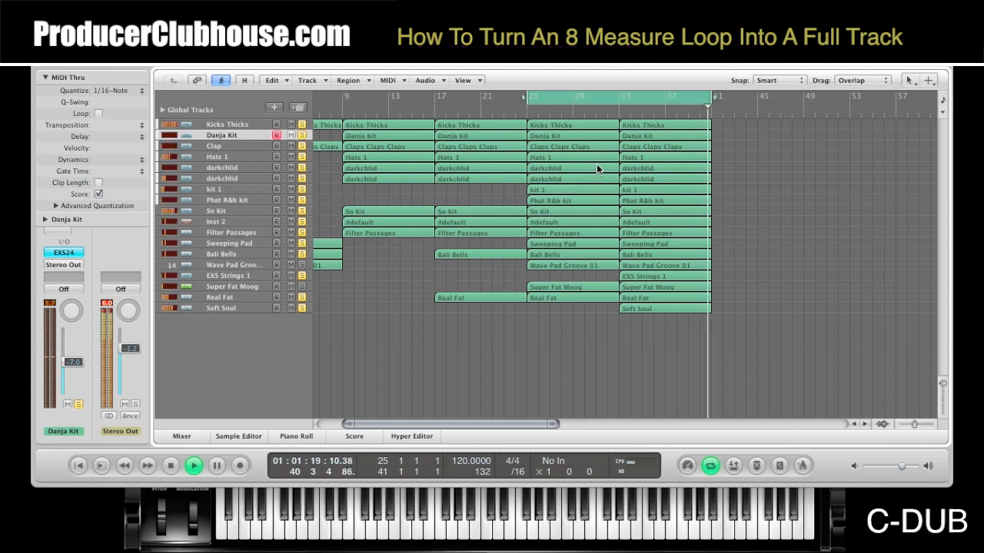
key("space")
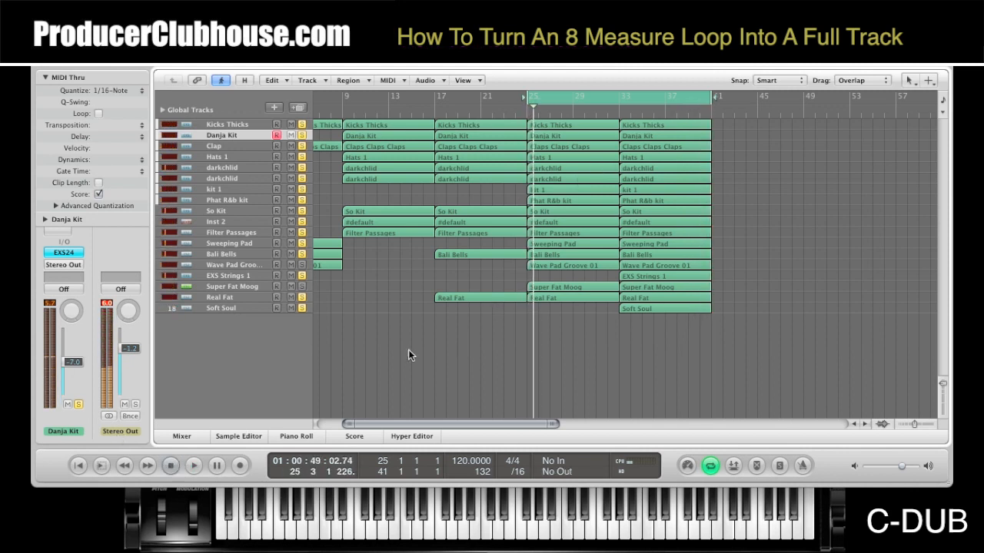
Step: Extend the cycle to span measures 1 to 41, clear all track solos and play the arrangement from the start
scroll(423, 357, "left", 3)
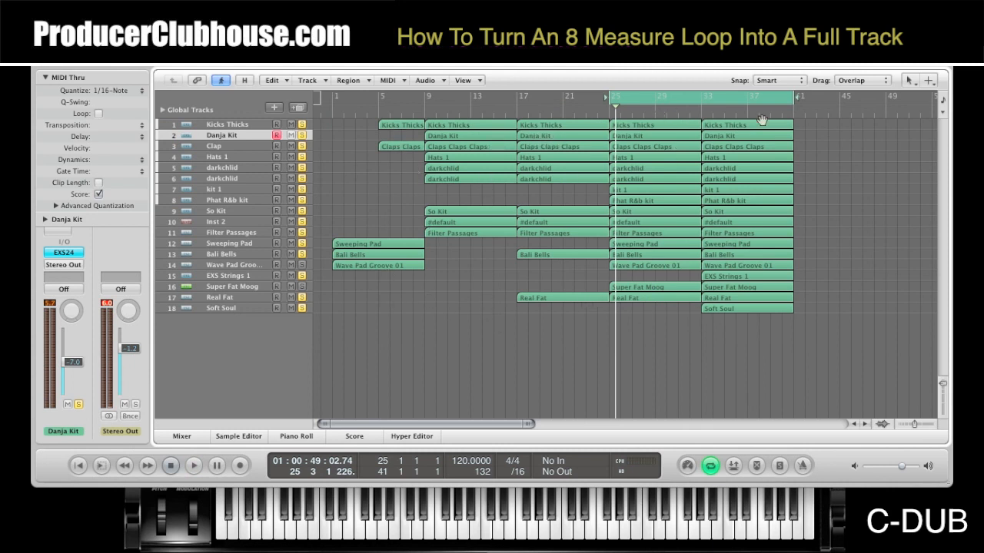
left_click(736, 104)
left_click_drag(630, 98, 339, 127)
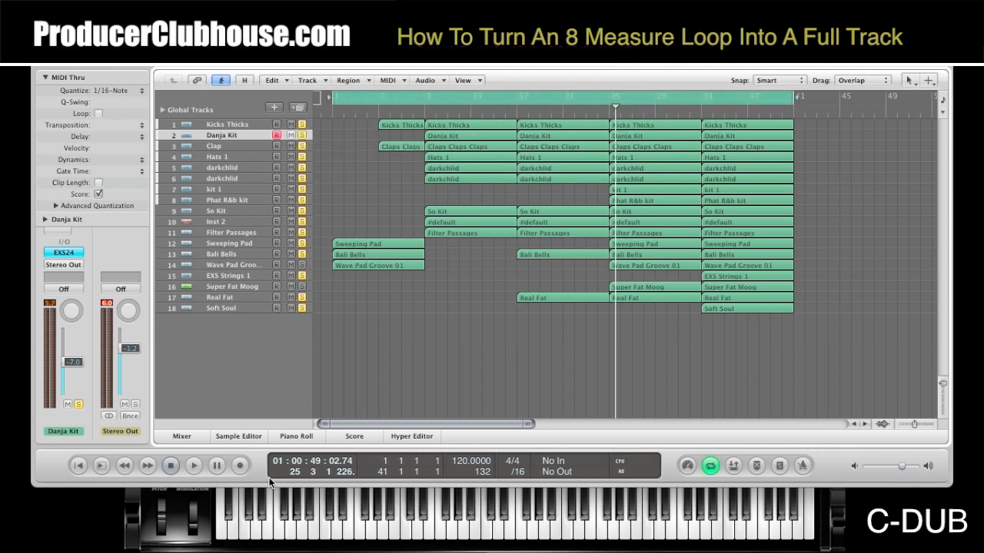
left_click(192, 467)
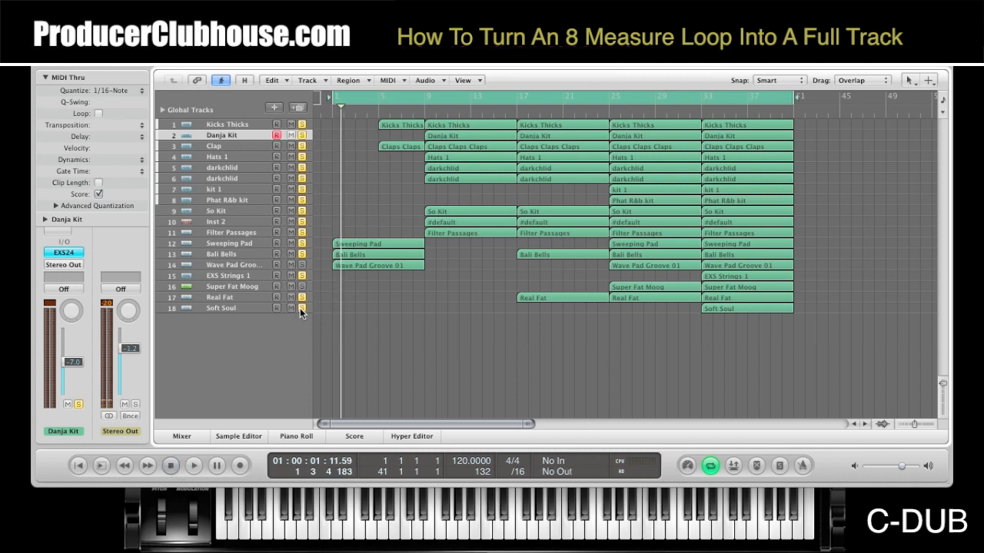
left_click(299, 307, "alt")
left_click(192, 467)
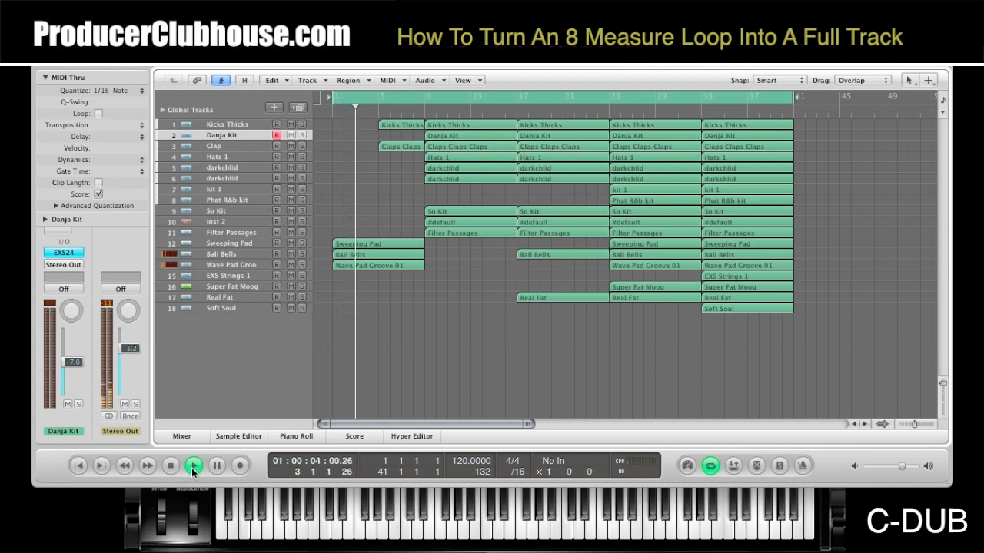
Step: Copy the whole block at measure 33 to measure 41 and delete the Wave Pad Groove 01 regions at measures 33 and 25
left_click(730, 267)
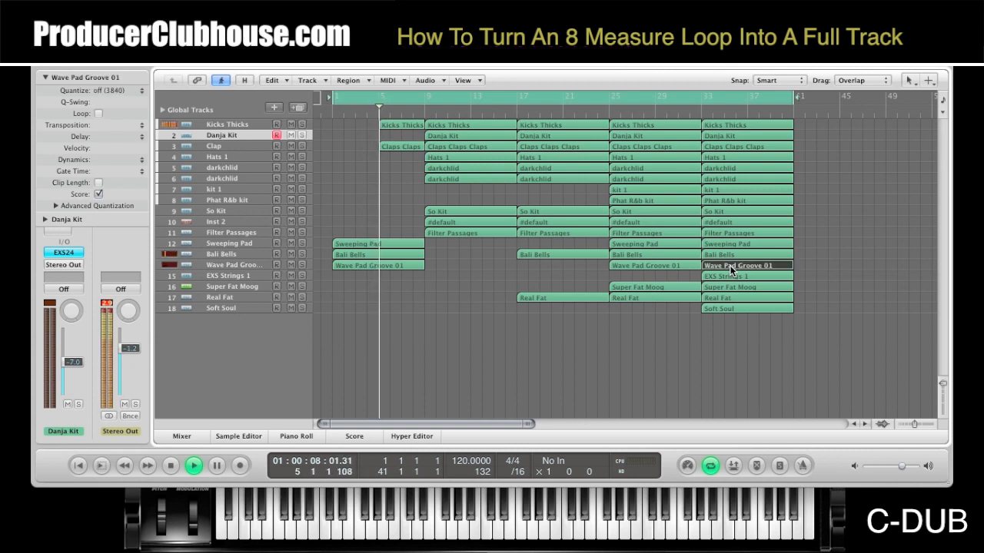
left_click_drag(738, 326, 821, 127)
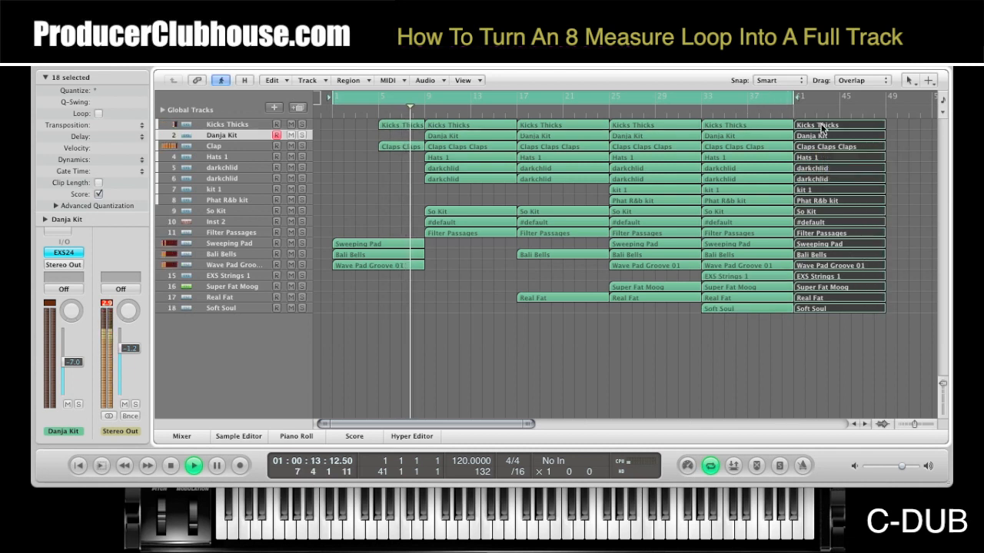
left_click(756, 265)
key("Delete")
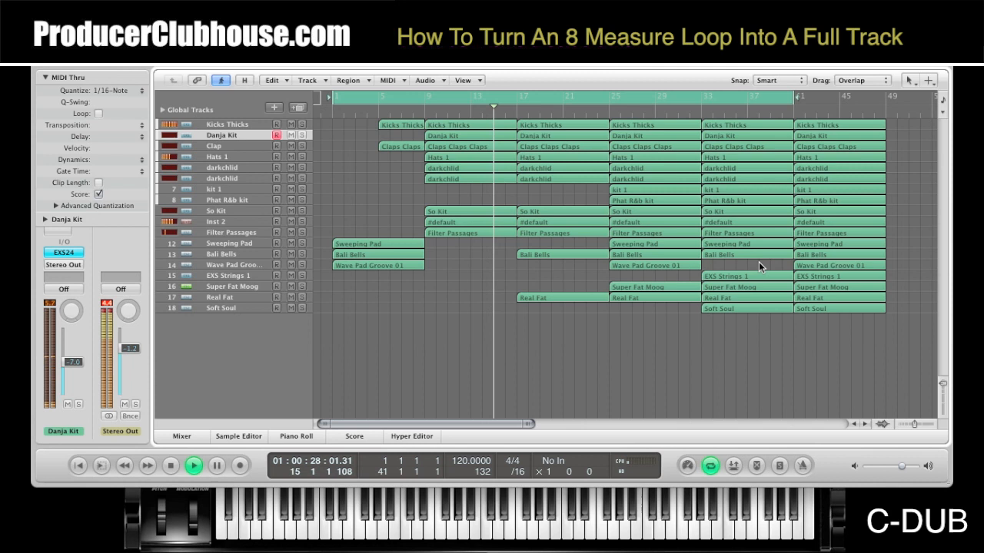
left_click(681, 265)
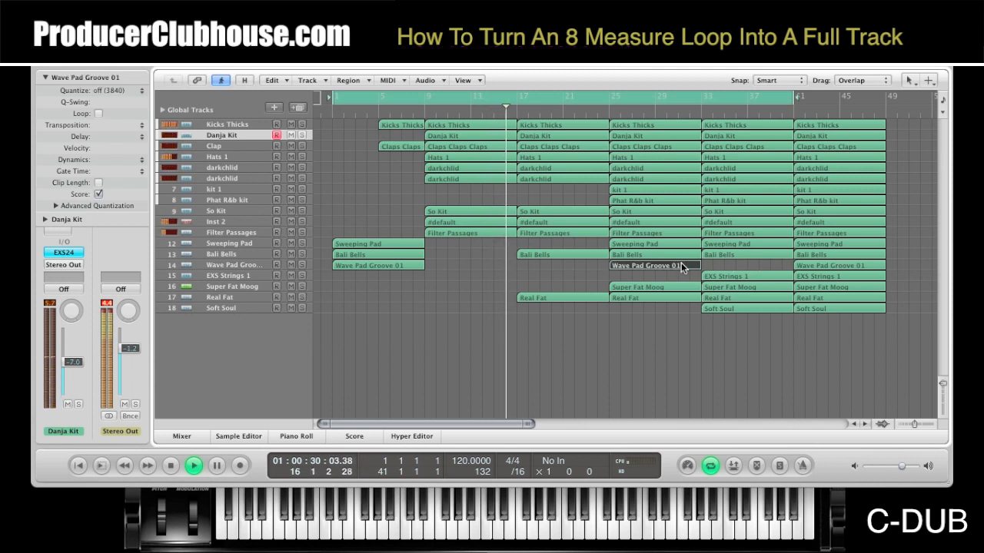
key("Delete")
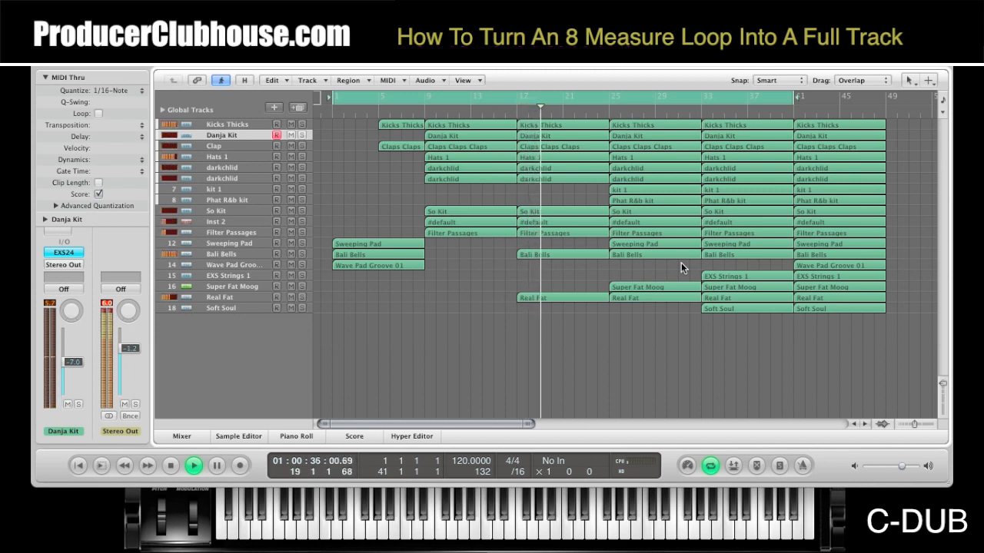
Step: Delete the Super Fat Moog regions in the blocks starting at measures 25 and 33
scroll(681, 263, "right", 3)
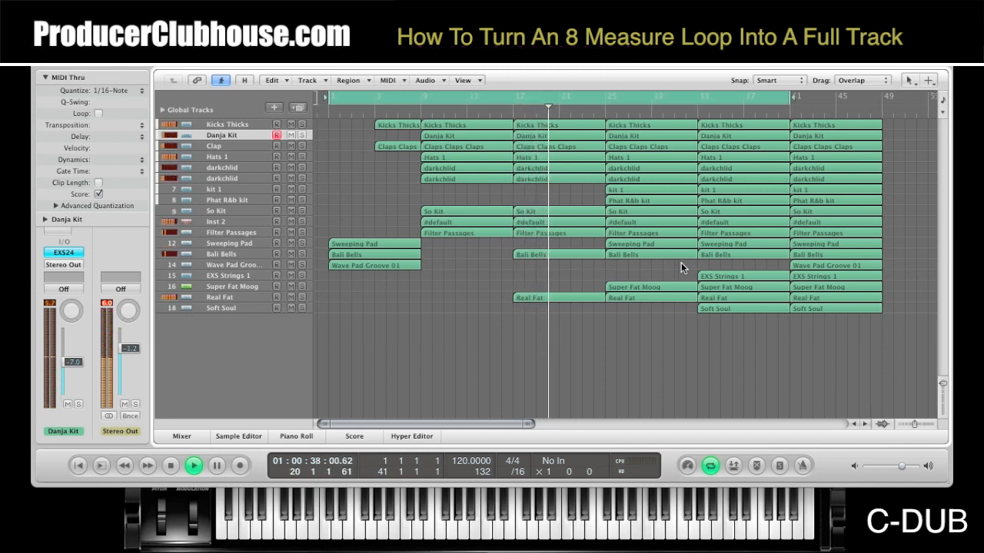
scroll(681, 262, "right", 1)
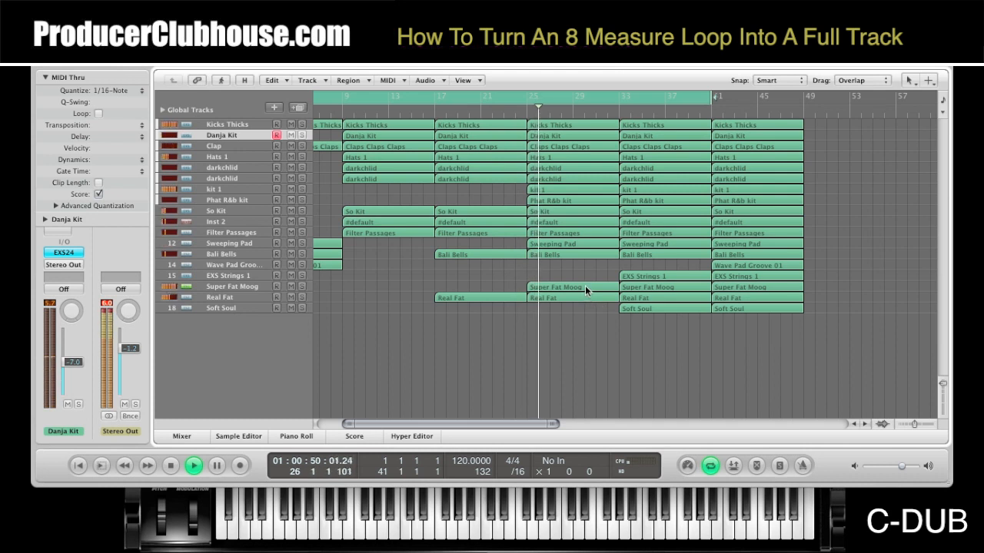
left_click_drag(585, 285, 646, 284)
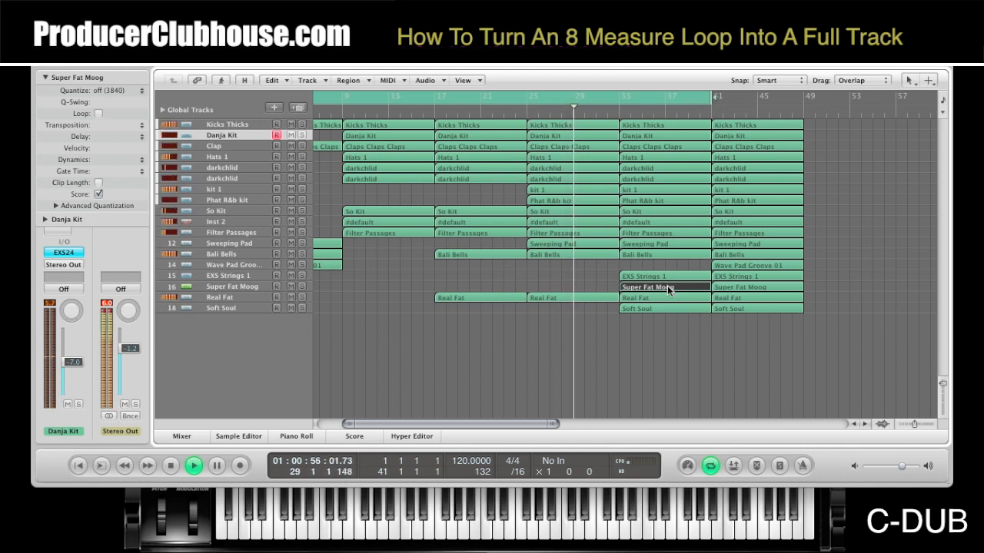
key("Delete")
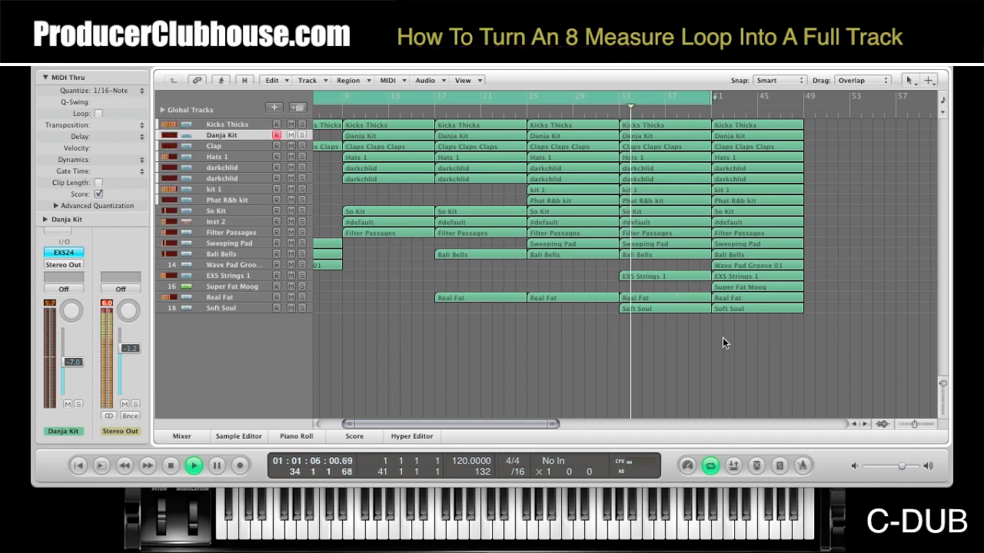
Step: Move the full block of all tracks from measure 41 to measure 49 and stop playback
scroll(723, 337, "right", 3)
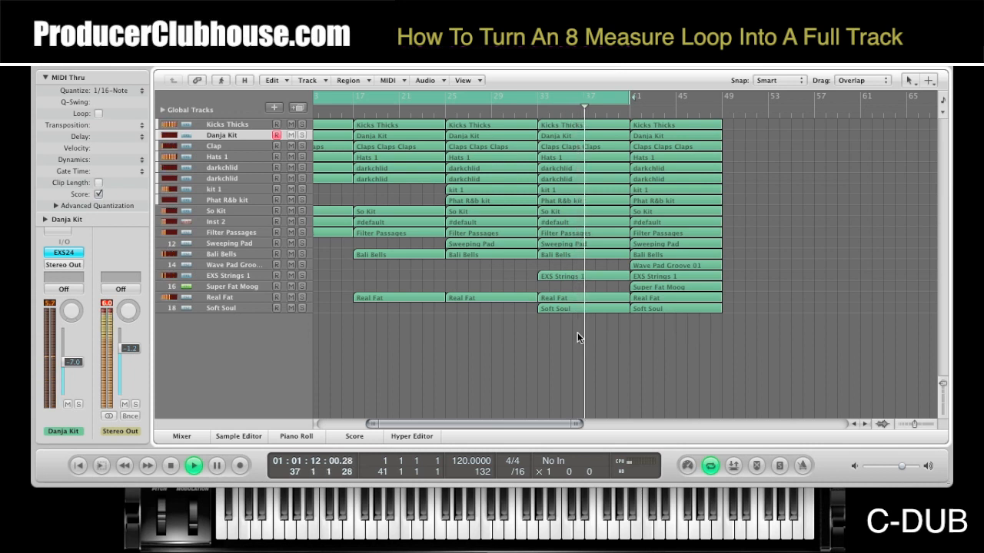
right_click(173, 466)
left_click(172, 470)
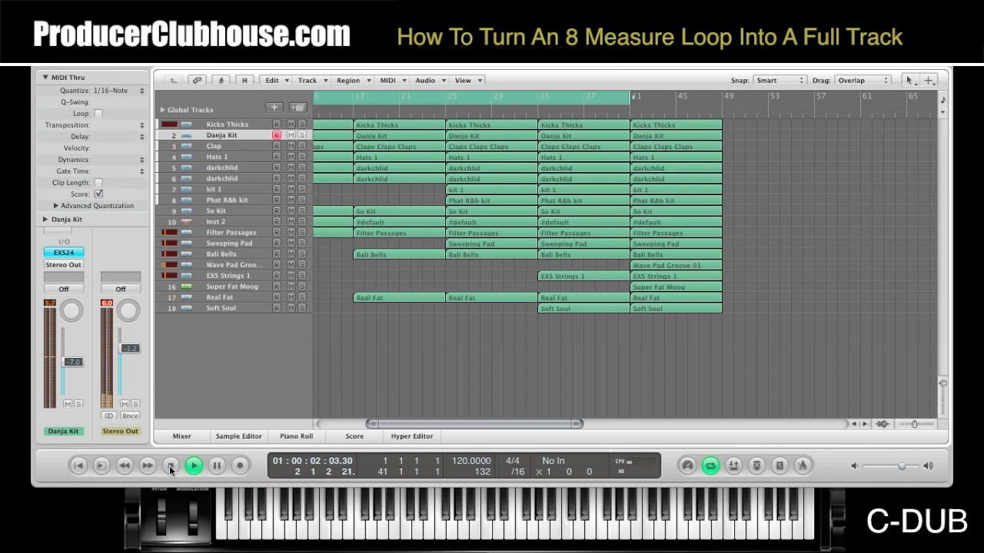
scroll(386, 362, "left", 10)
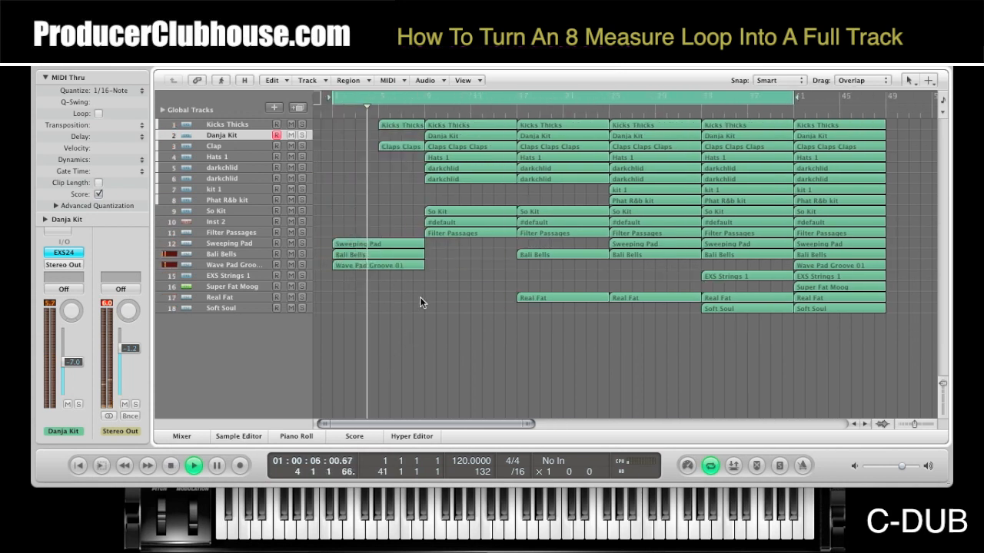
left_click_drag(850, 328, 913, 123)
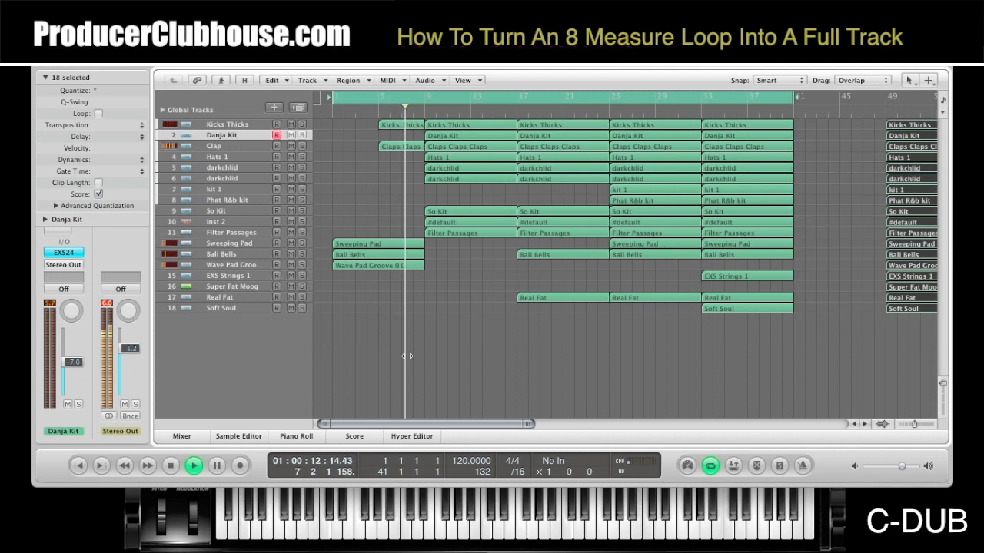
left_click(171, 466)
scroll(592, 355, "right", 1)
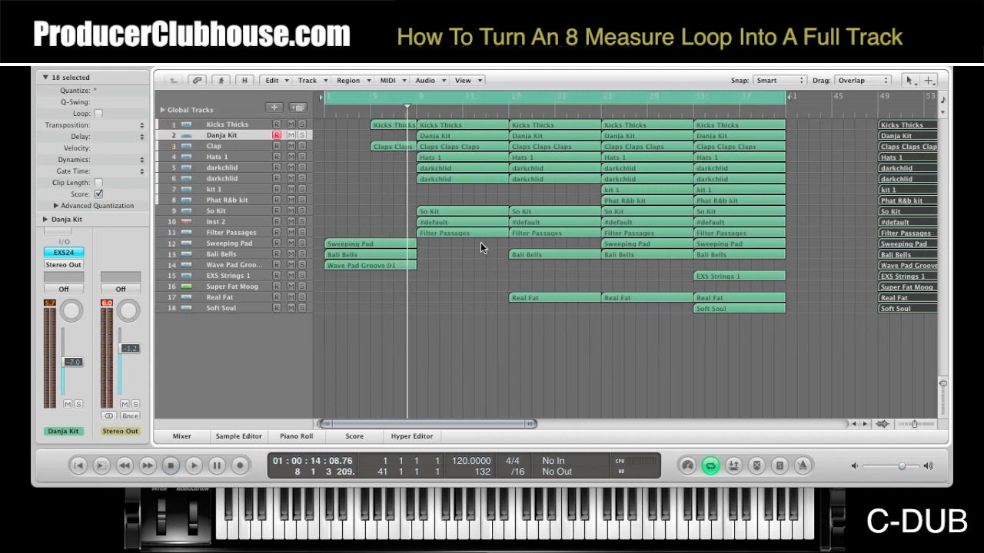
scroll(763, 146, "right", 10)
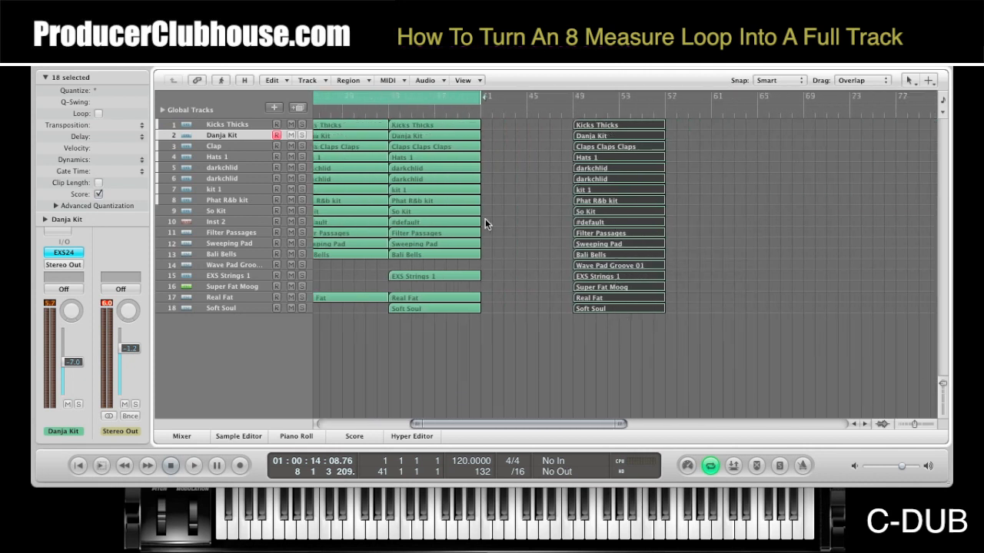
Step: Move the selected full block of all tracks from measure 49 to measure 81
scroll(485, 218, "left", 5)
scroll(485, 218, "left", 4)
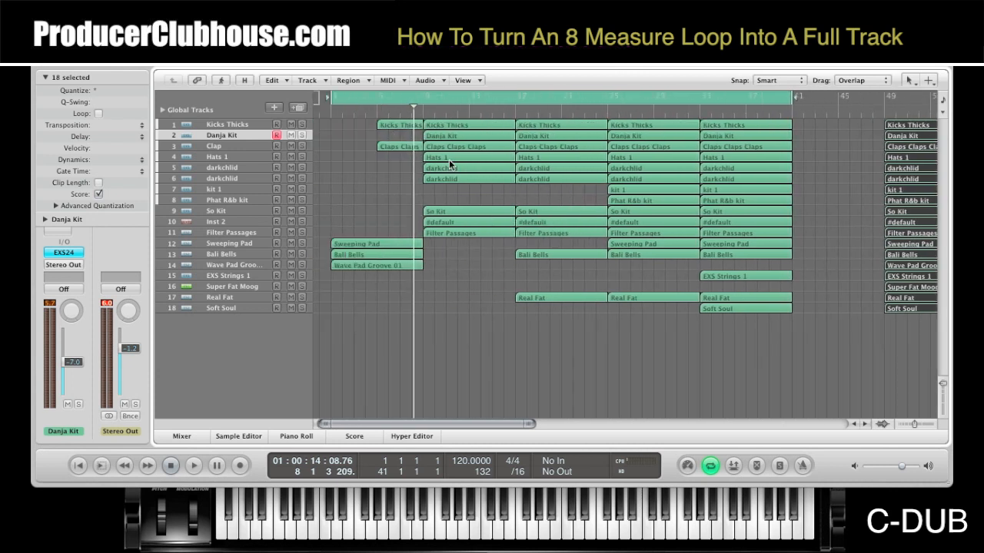
scroll(645, 236, "right", 11)
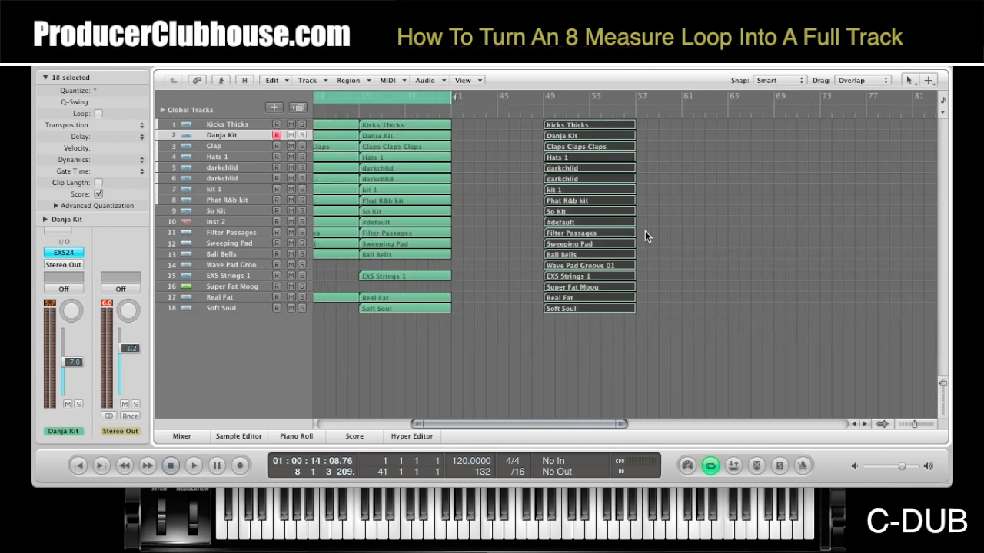
left_click_drag(557, 126, 926, 137)
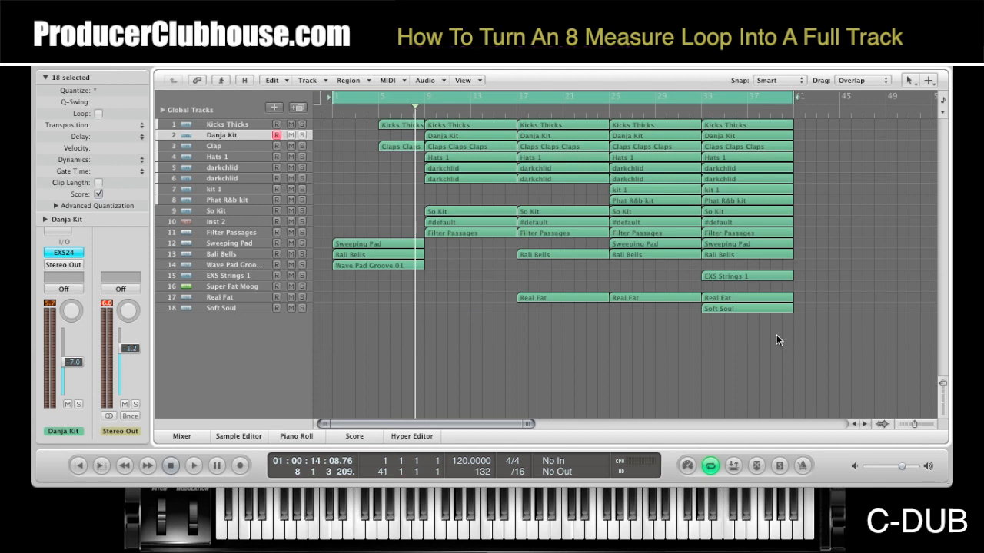
Step: Copy all regions from measures 1 to 41 so the duplicate starts at measure 41, enlarge the track rows and deselect the regions
left_click_drag(775, 335, 382, 156)
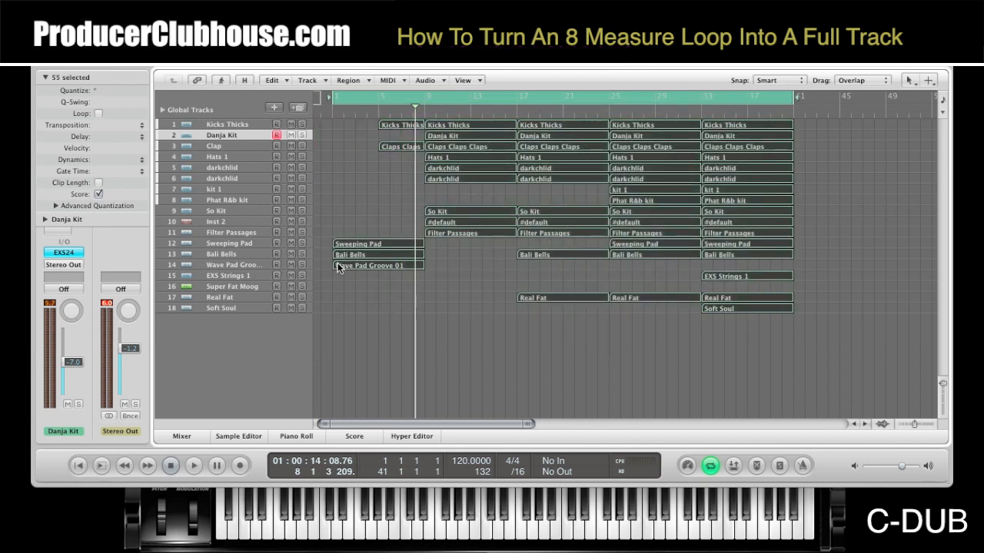
left_click_drag(344, 246, 804, 263)
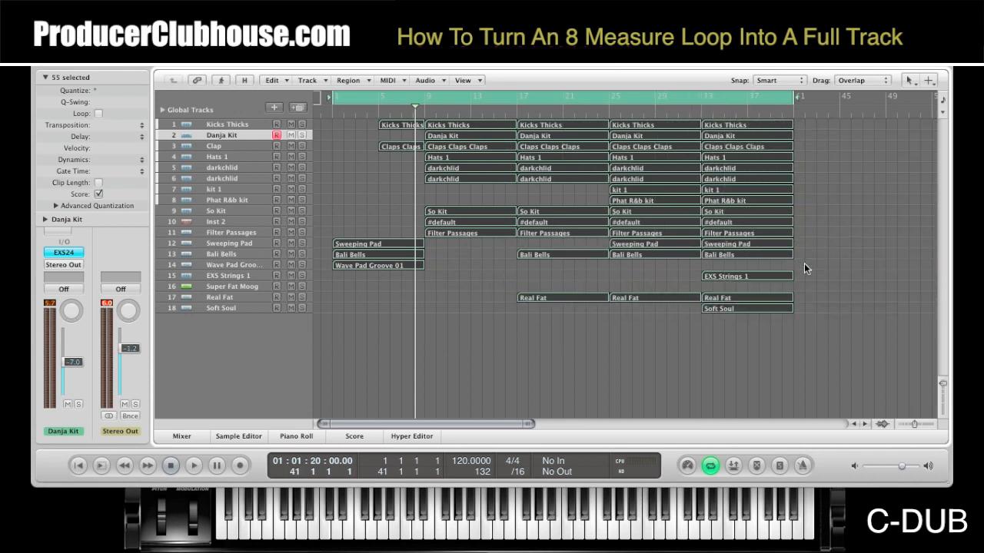
scroll(797, 264, "down", 5)
scroll(797, 265, "right", 5)
scroll(797, 264, "left", 3)
scroll(797, 264, "left", 5)
left_click_drag(912, 424, 914, 424)
left_click_drag(941, 380, 942, 392)
scroll(769, 382, "left", 8)
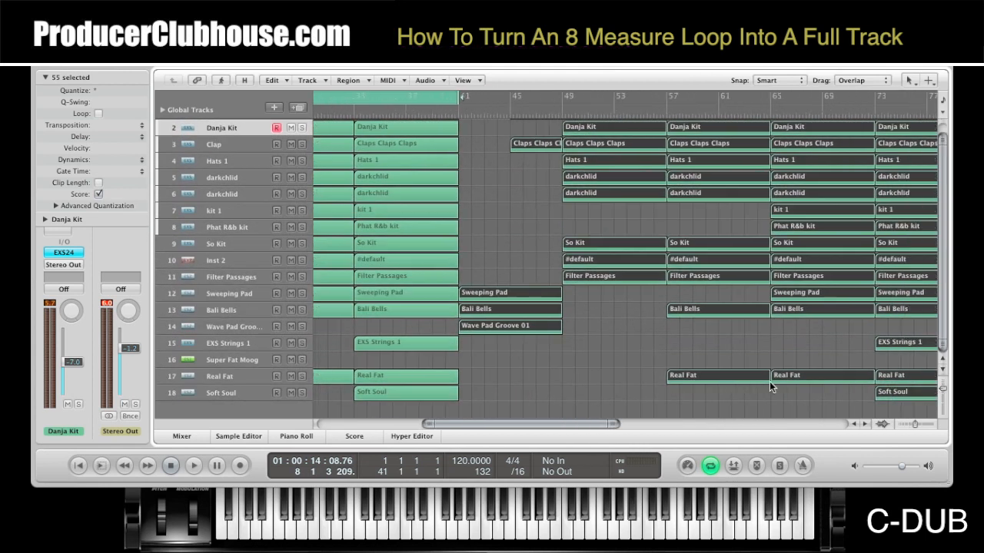
scroll(769, 381, "right", 3)
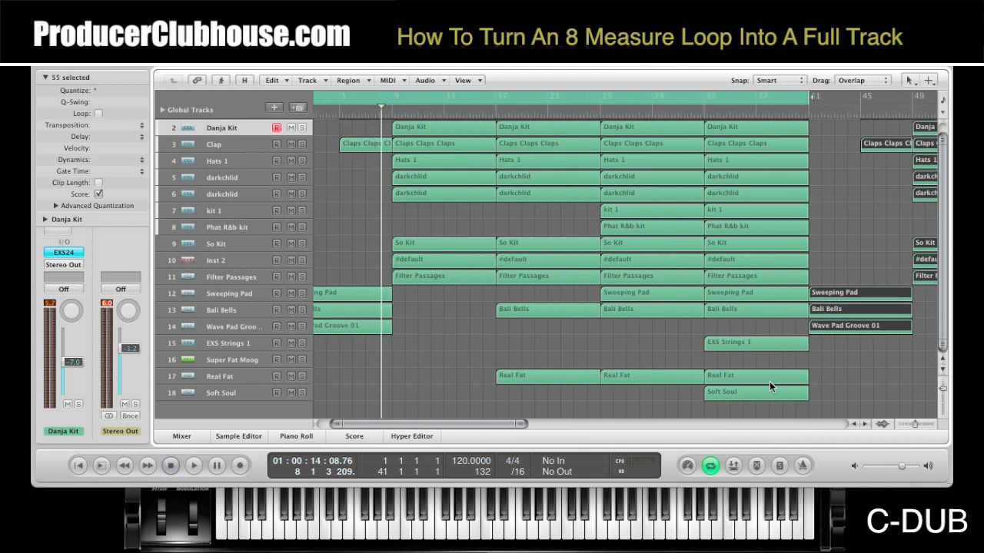
left_click(769, 381)
scroll(770, 381, "right", 3)
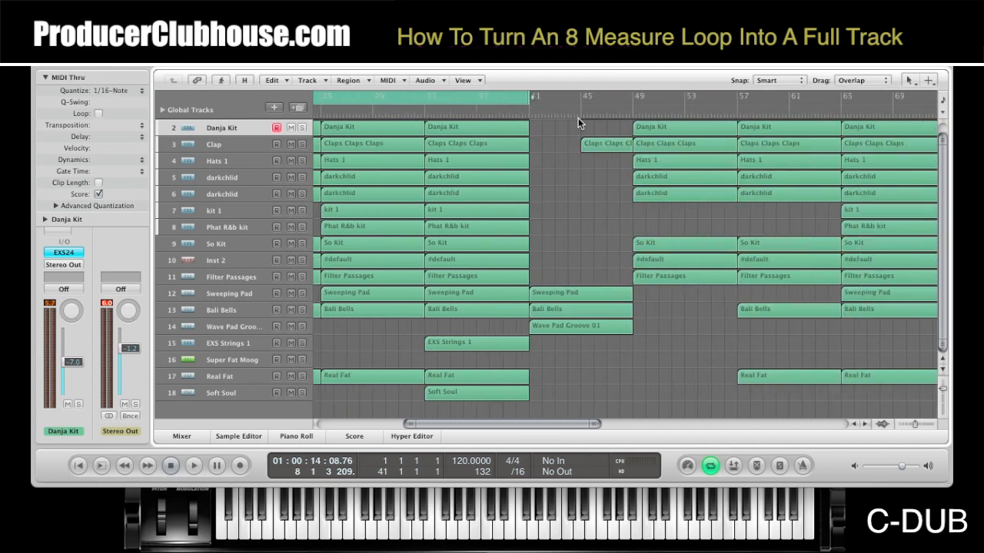
Step: Play the copied section from about measure 45, solo the Kicks Thicks track and stop playback
left_click(578, 117)
left_click(192, 465)
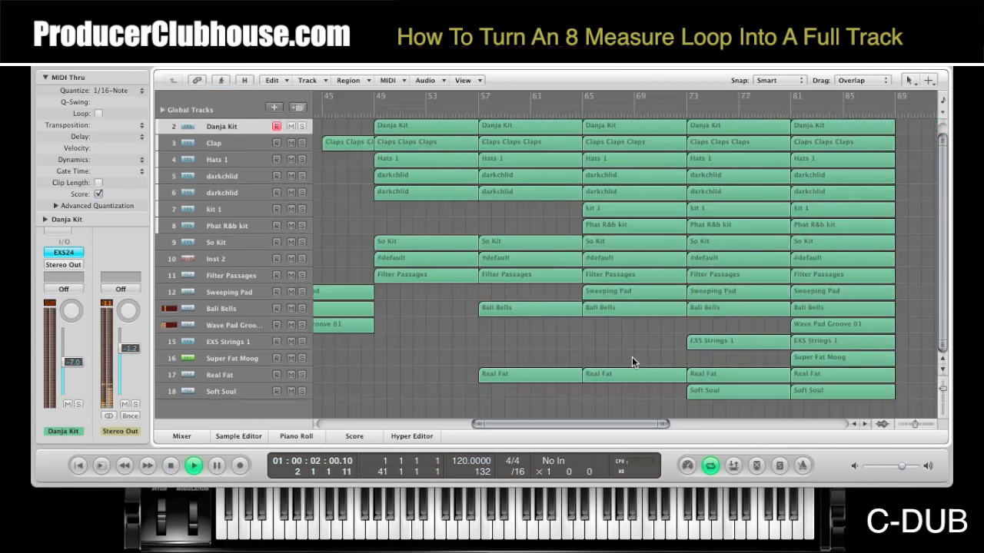
left_click(399, 116)
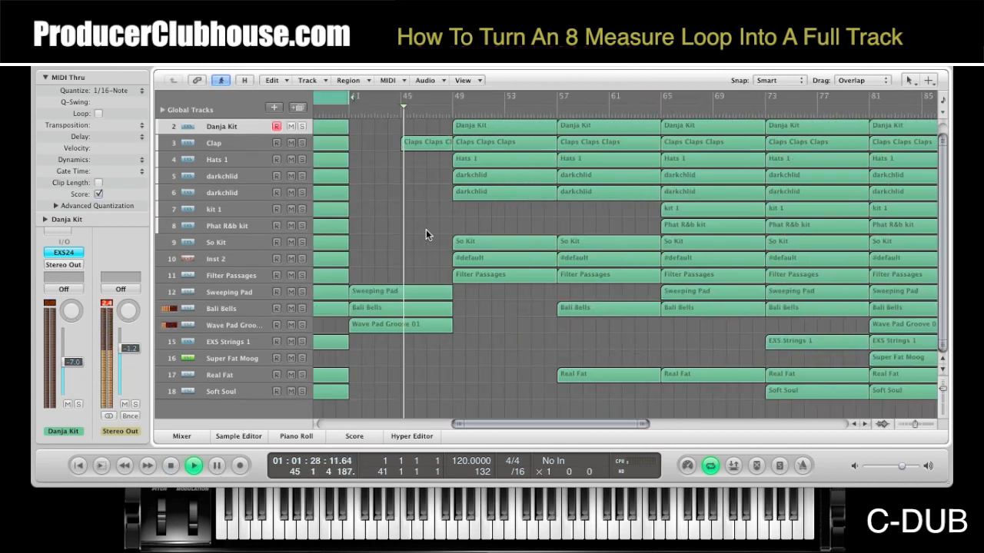
scroll(442, 251, "up", 1)
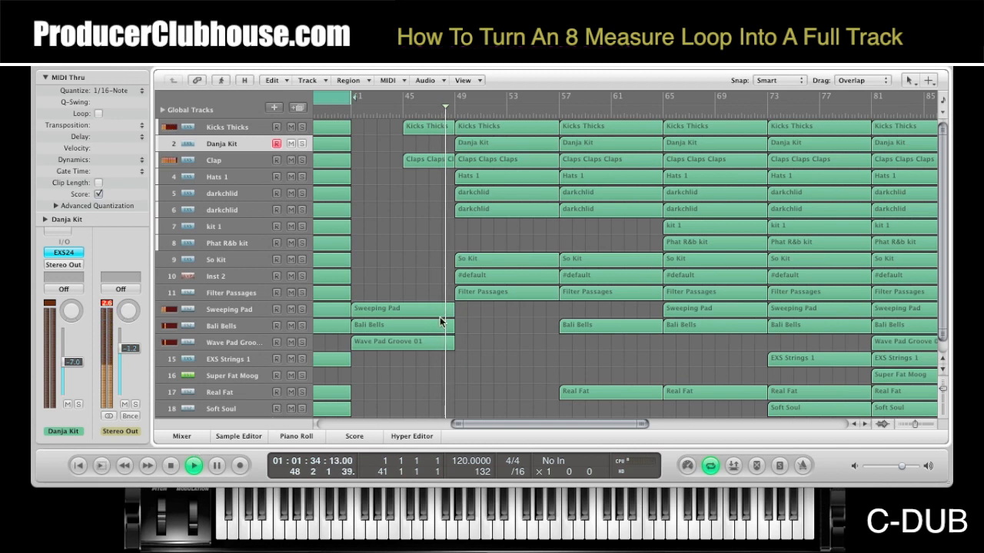
left_click(301, 127)
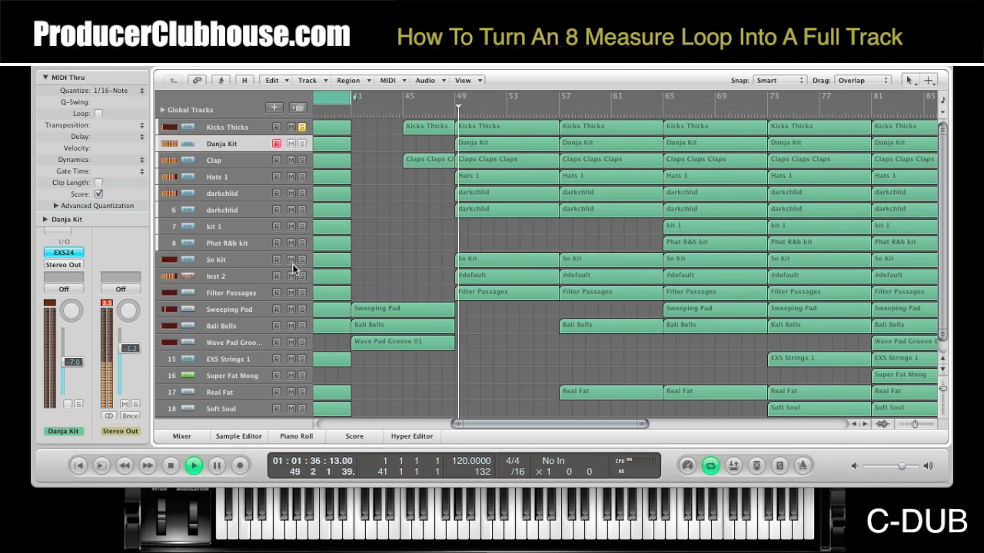
left_click(169, 466)
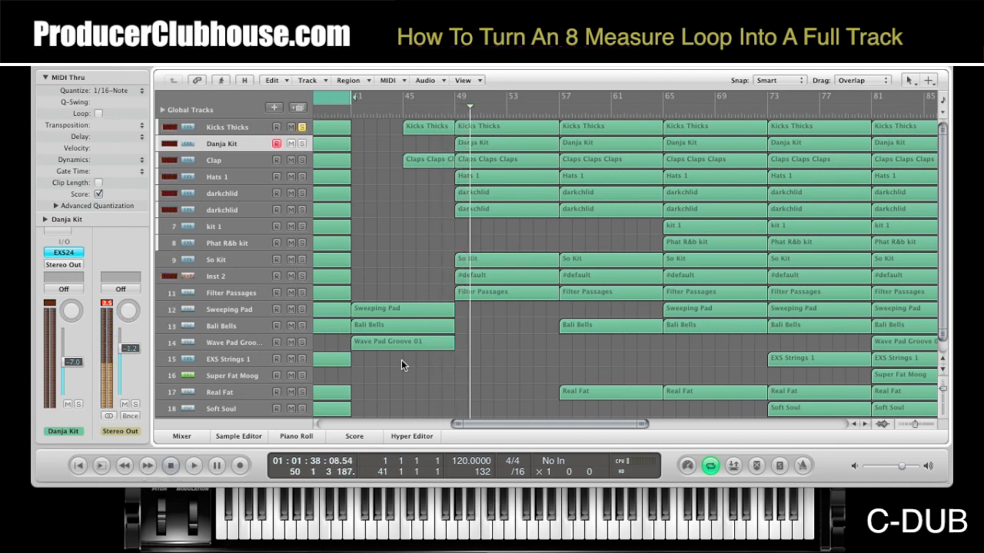
Step: Copy the Real Fat region at measure 57 to measure 49 and remove the So Kit, Inst 2 and Filter Passages regions at measure 49
scroll(482, 370, "down", 1)
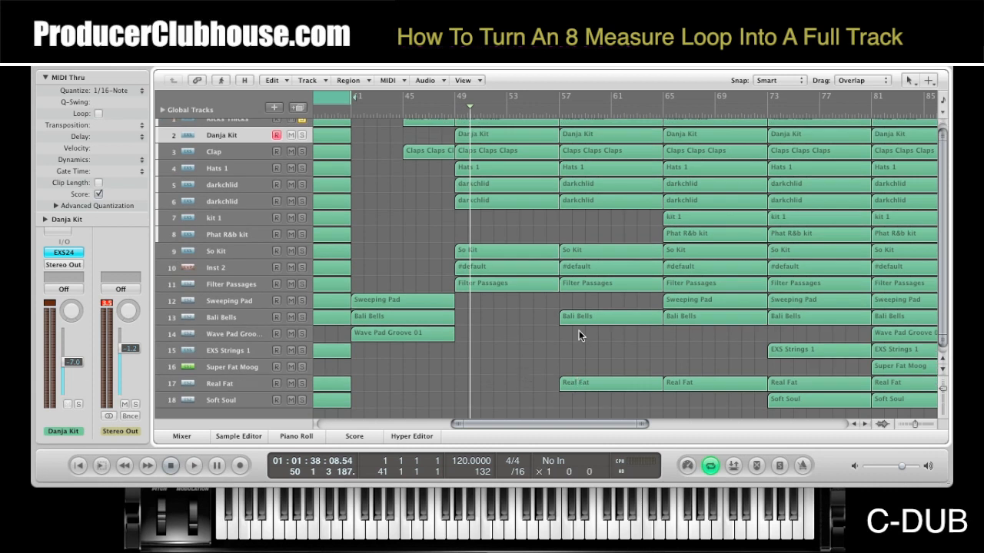
left_click(590, 382)
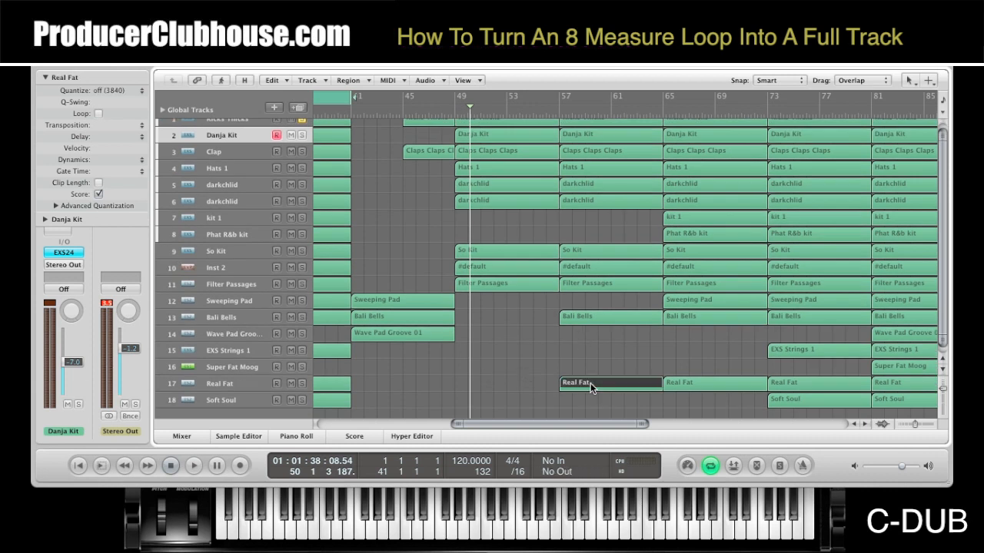
left_click_drag(590, 382, 490, 386)
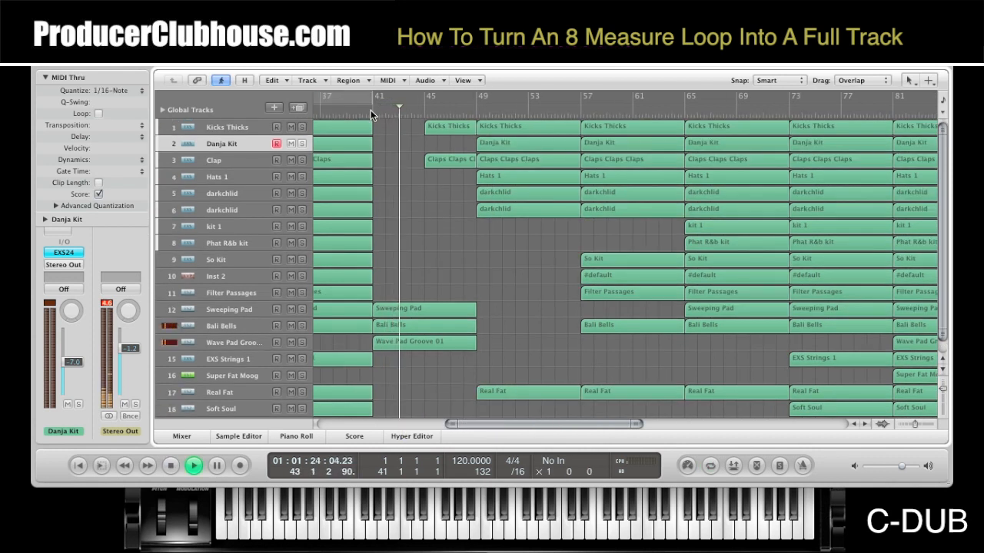
Step: Listen to the copied section with the cycle off, following the regions from measure 41 through measure 73
scroll(563, 243, "left", 2)
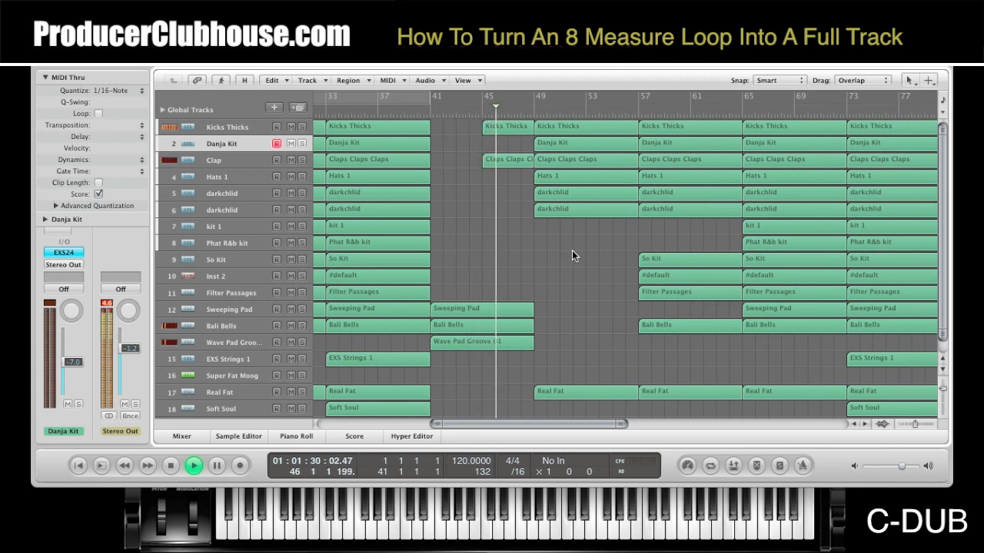
scroll(572, 250, "down", 1)
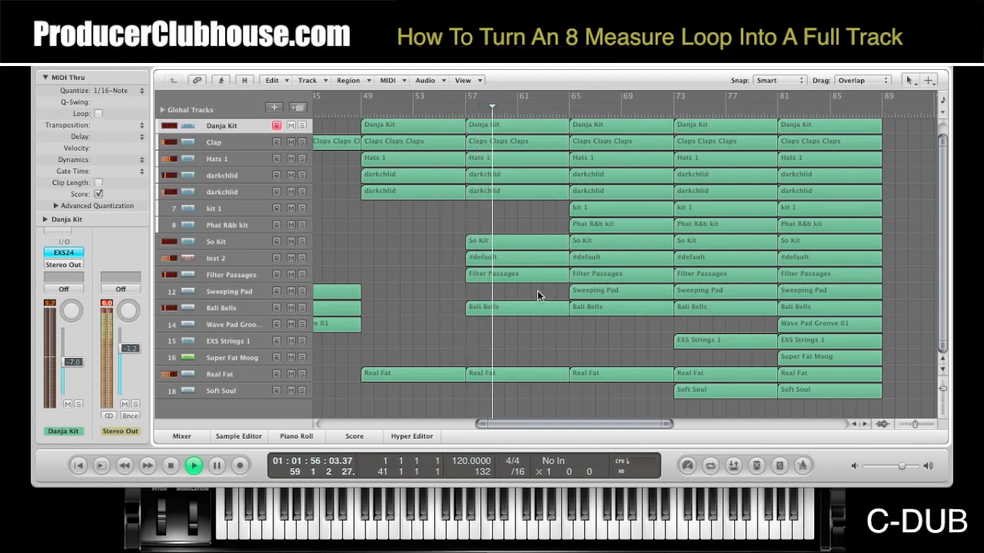
scroll(538, 290, "right", 5)
scroll(538, 290, "right", 3)
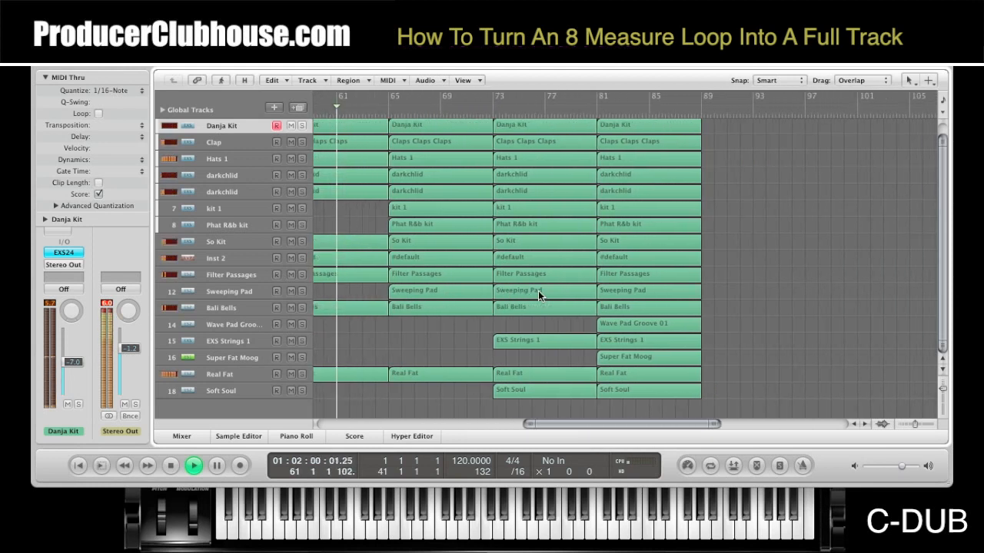
scroll(537, 291, "left", 3)
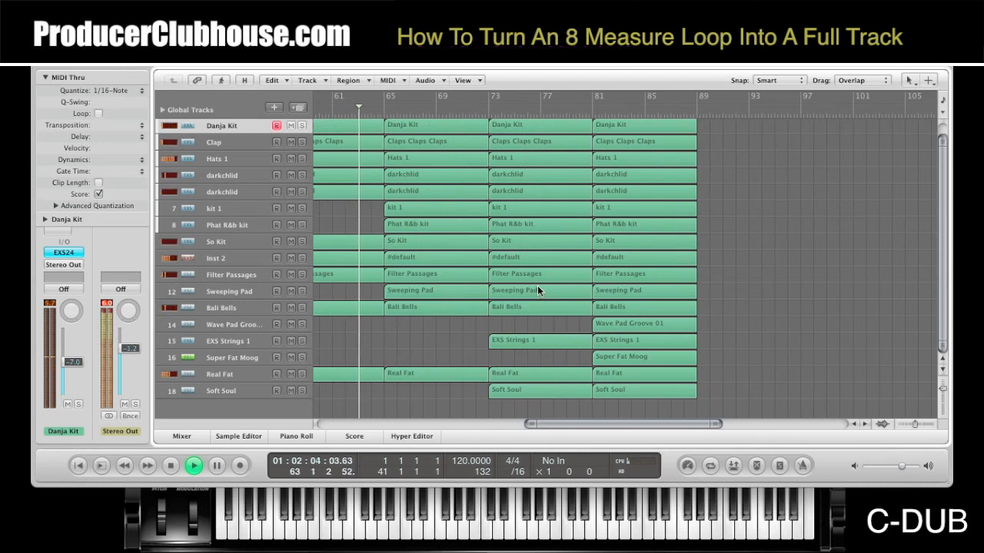
scroll(528, 289, "left", 6)
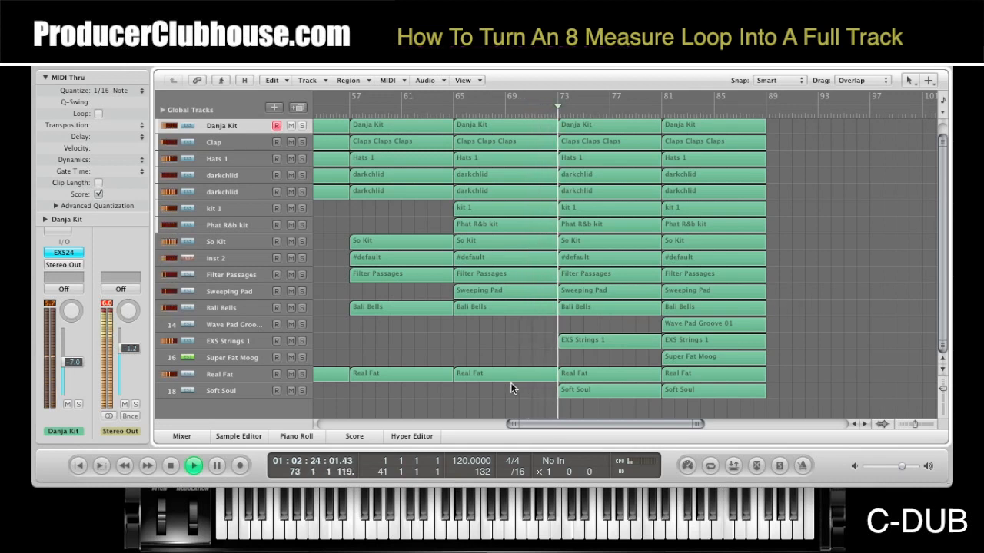
Step: Quantize all regions on the Real Fat track to 1/16-Note, deselect them and stop playback at measure 81
left_click(238, 381)
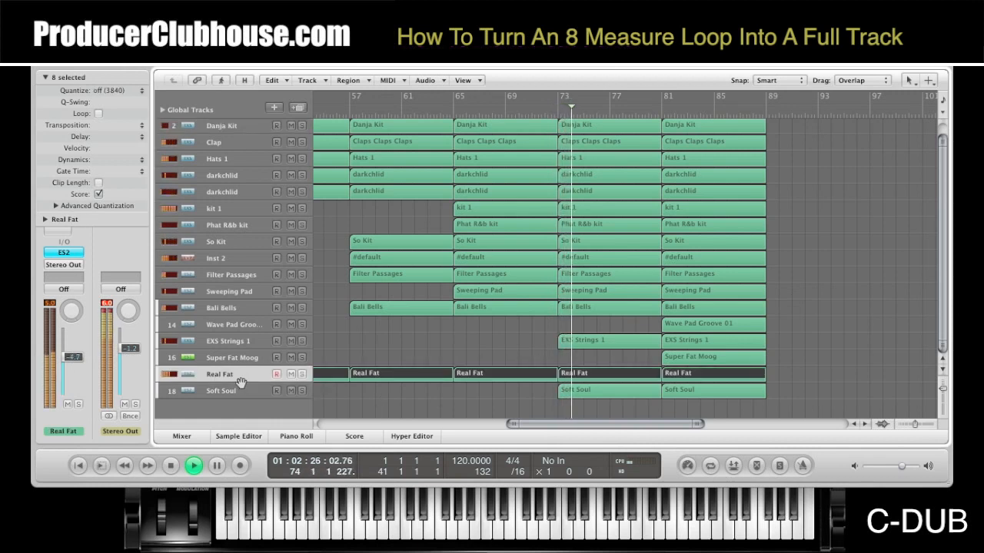
left_click(109, 90)
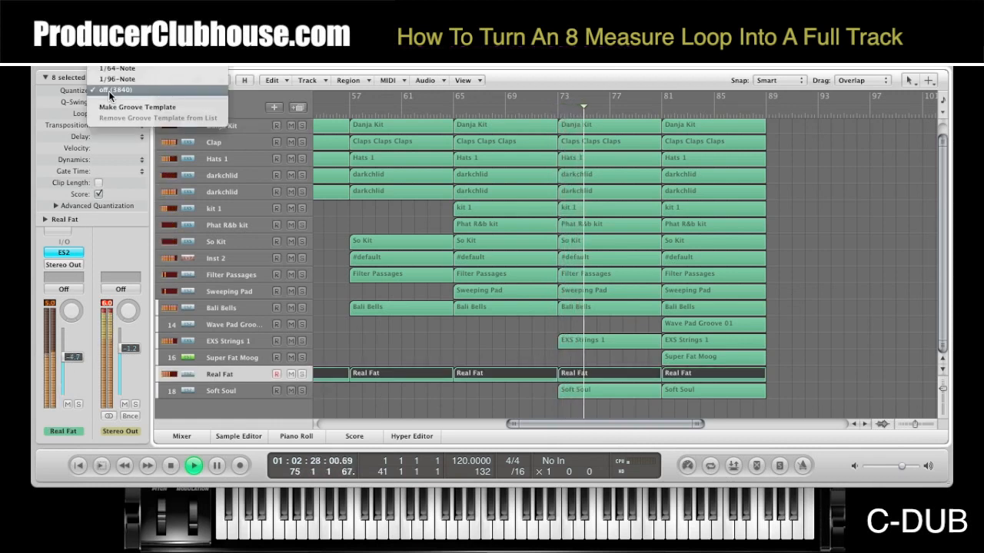
left_click(111, 46)
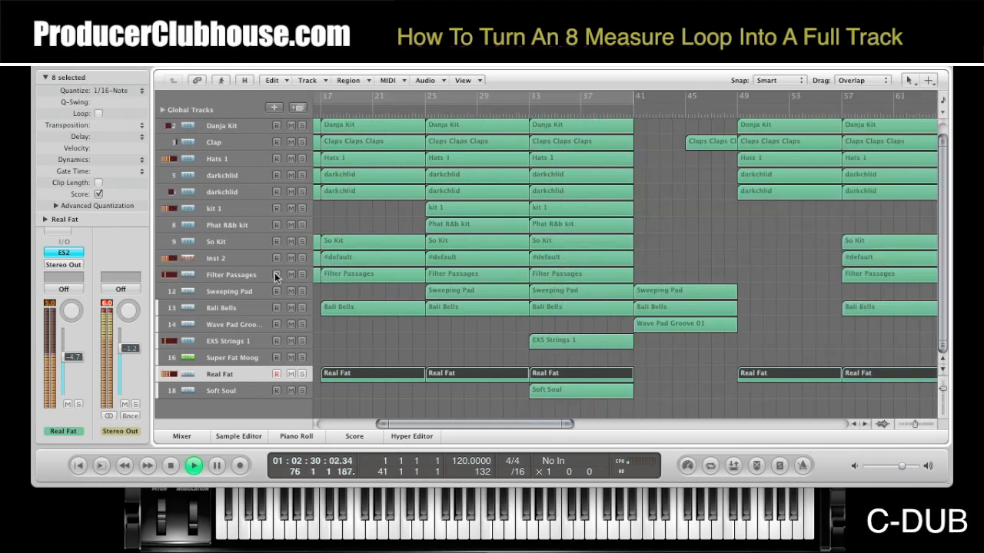
left_click(435, 351)
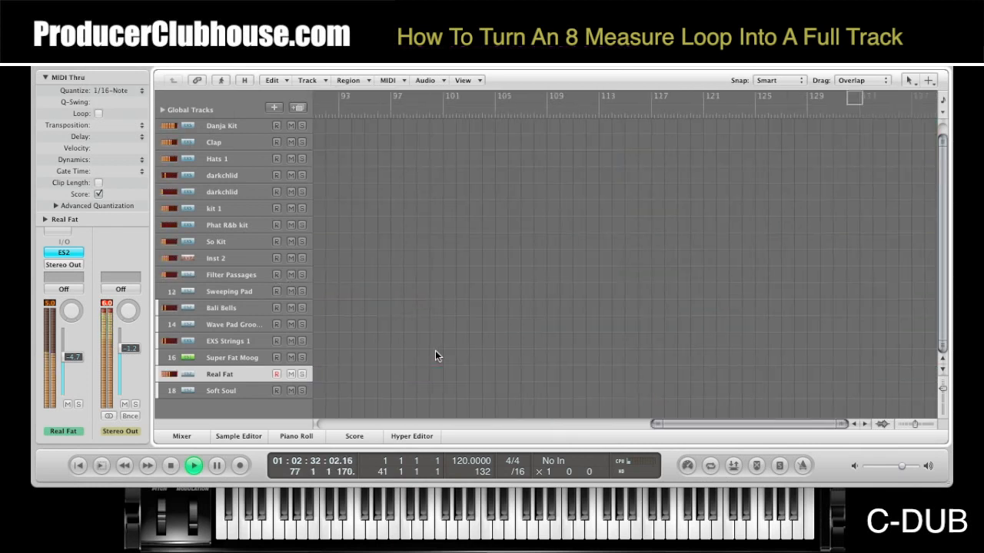
scroll(435, 350, "left", 10)
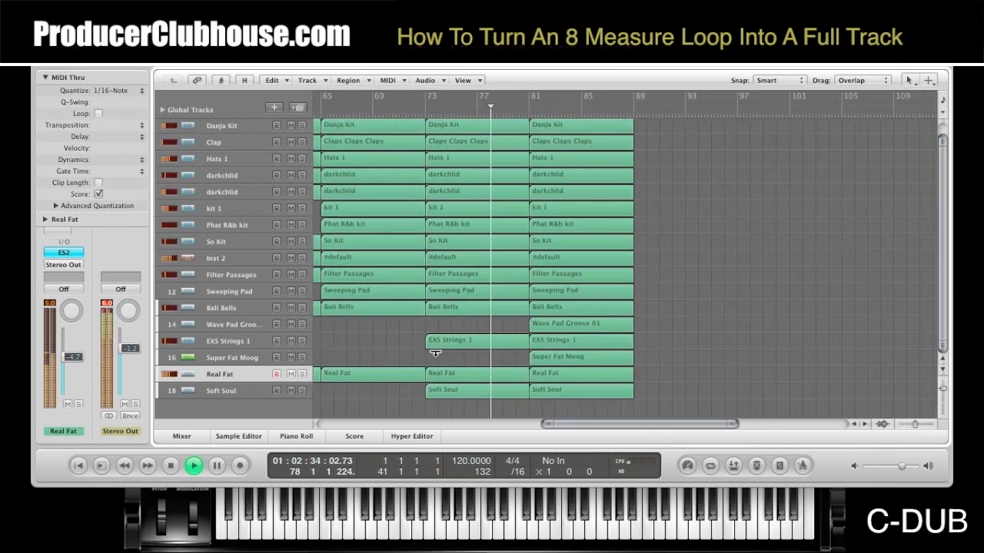
left_click(172, 466)
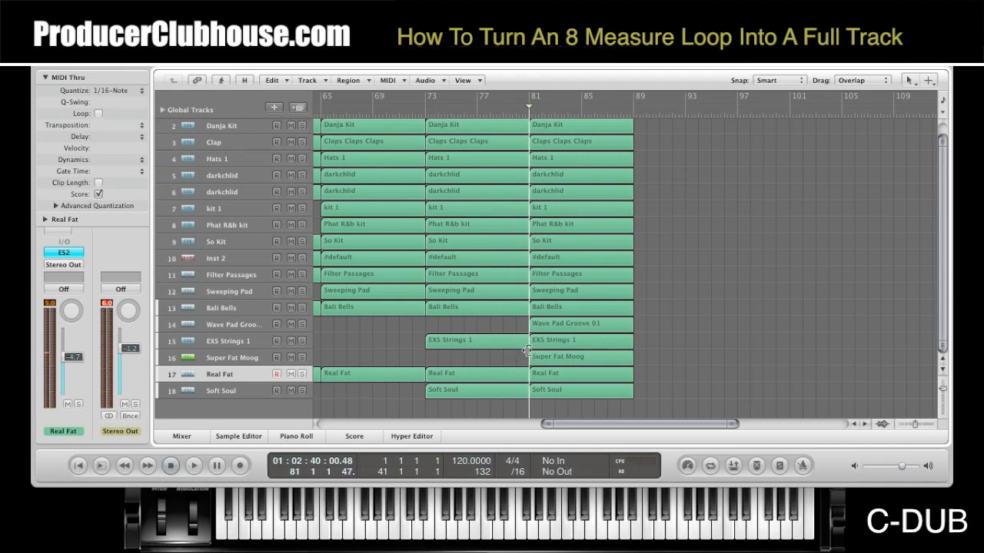
Step: Delete the Kicks Thicks, Danja Kit, both darkchlid, kit 1, Phat R&b kit and So Kit regions in the block at measure 81
scroll(611, 254, "up", 1)
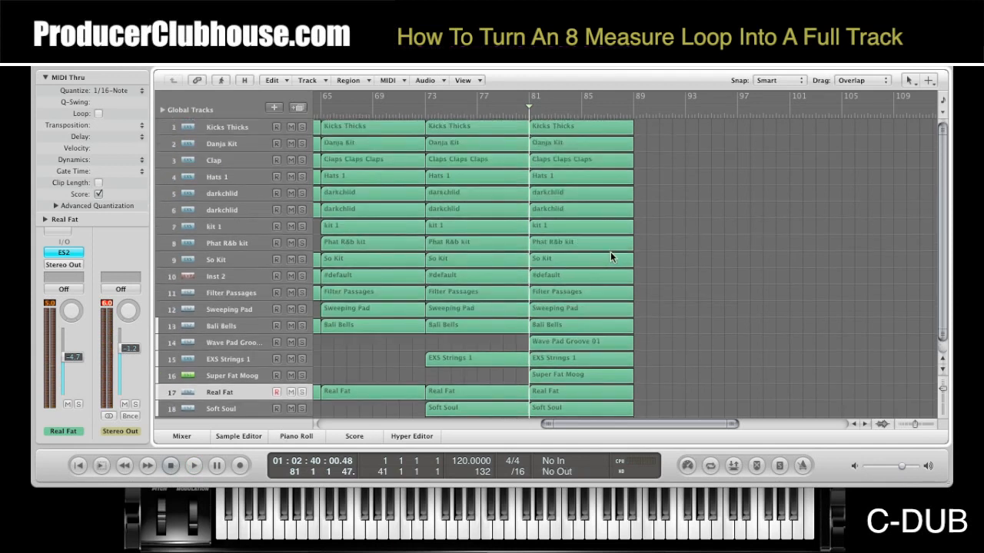
left_click_drag(644, 123, 615, 143)
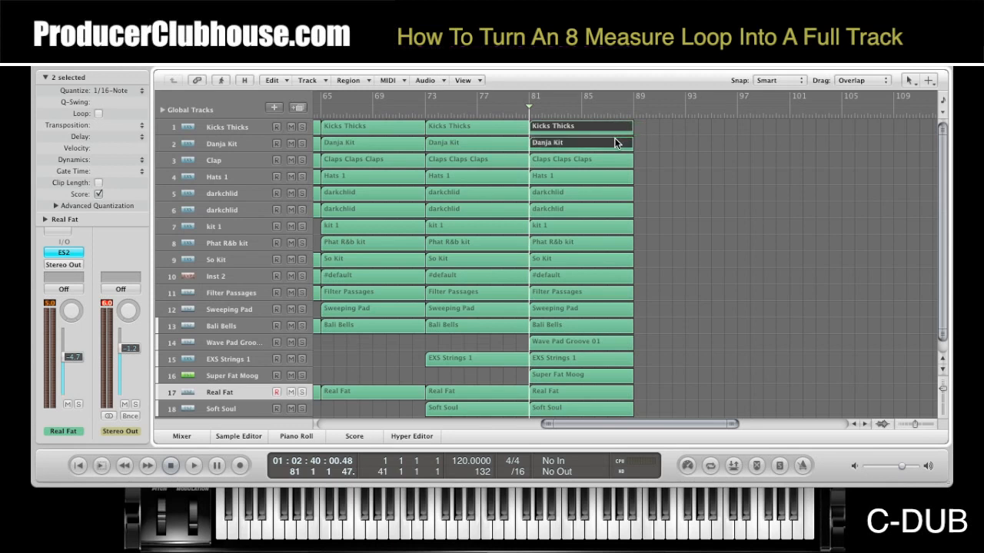
key("Delete")
left_click_drag(640, 192, 604, 261)
key("Delete")
key("Delete")
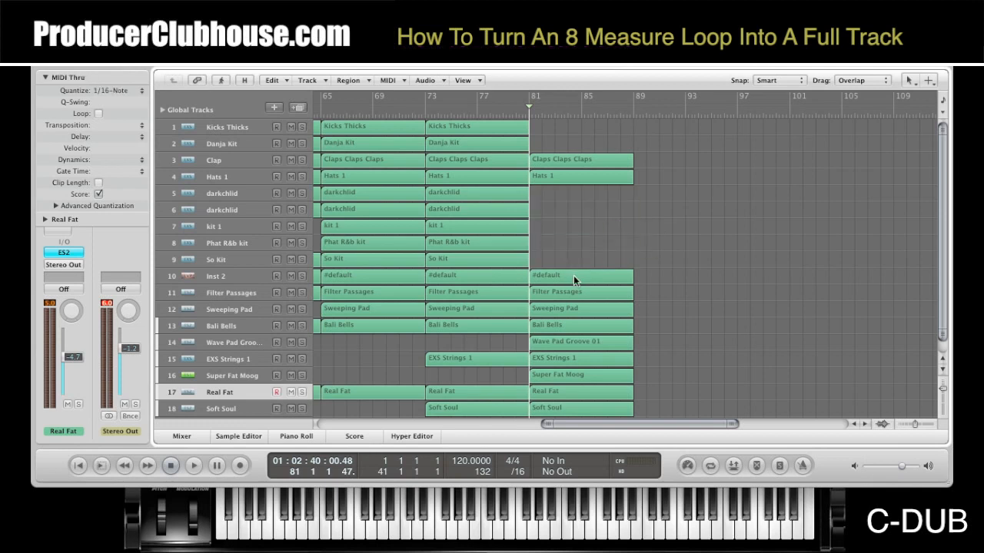
Step: Set the cycle to measures 81 to 89, play the thinned-out block and stop playback
left_click_drag(531, 97, 631, 109)
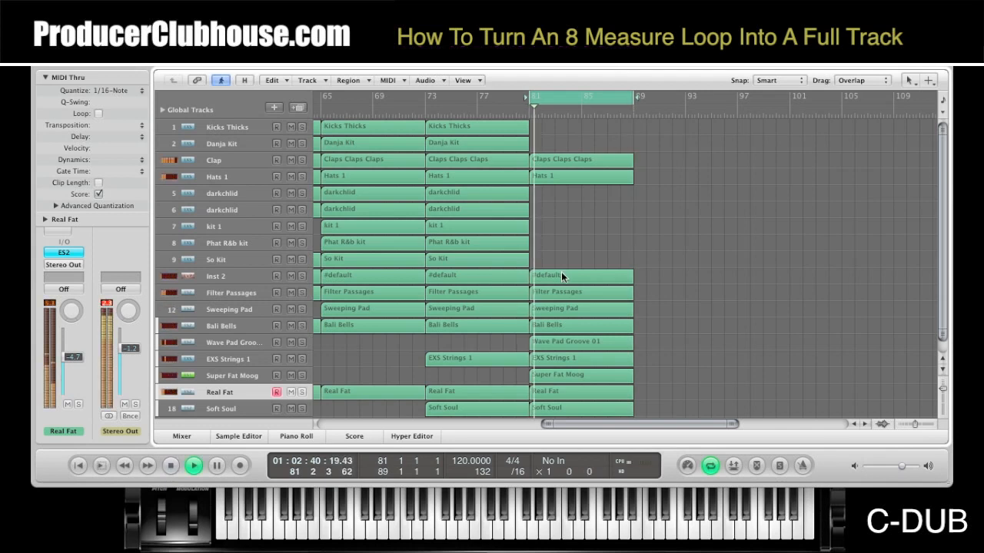
scroll(562, 271, "down", 1)
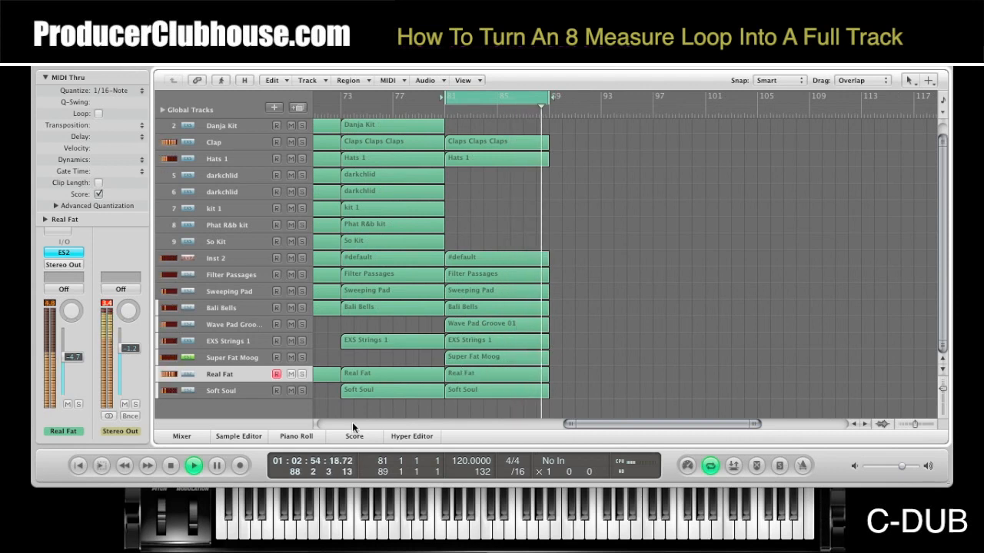
left_click(169, 465)
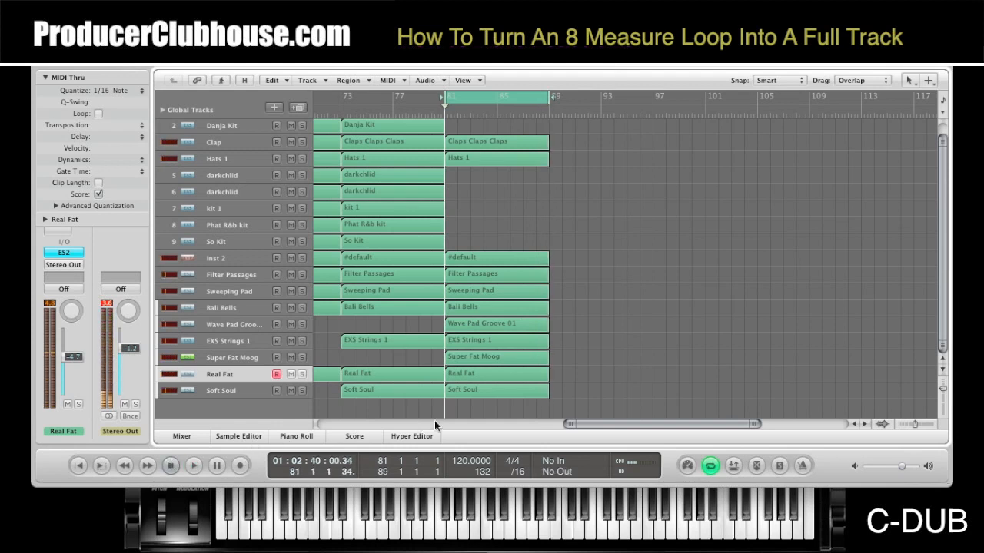
Step: Copy all regions between measures 65 and 81 so the copies start at measure 89, and deselect them
scroll(502, 390, "left", 5)
scroll(501, 390, "left", 2)
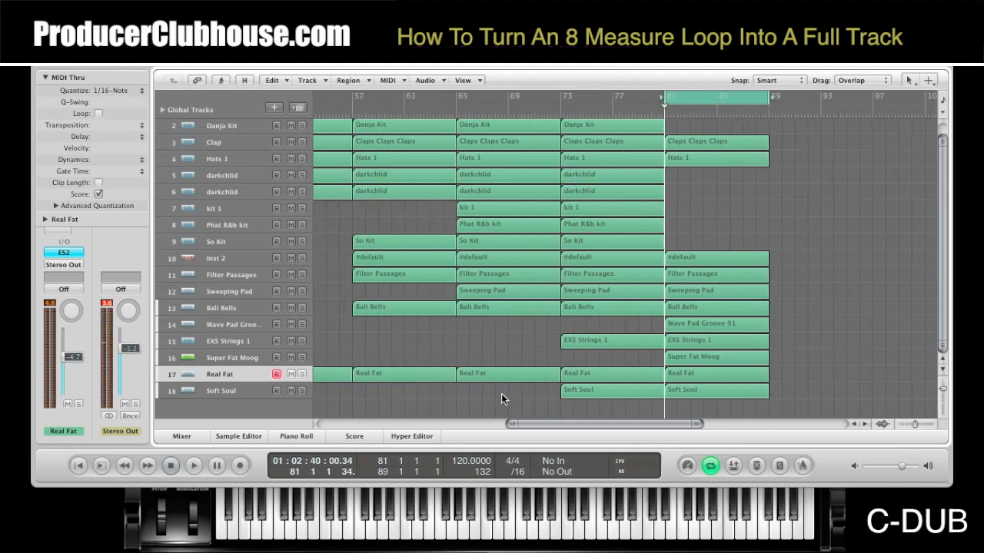
left_click_drag(594, 407, 595, 134)
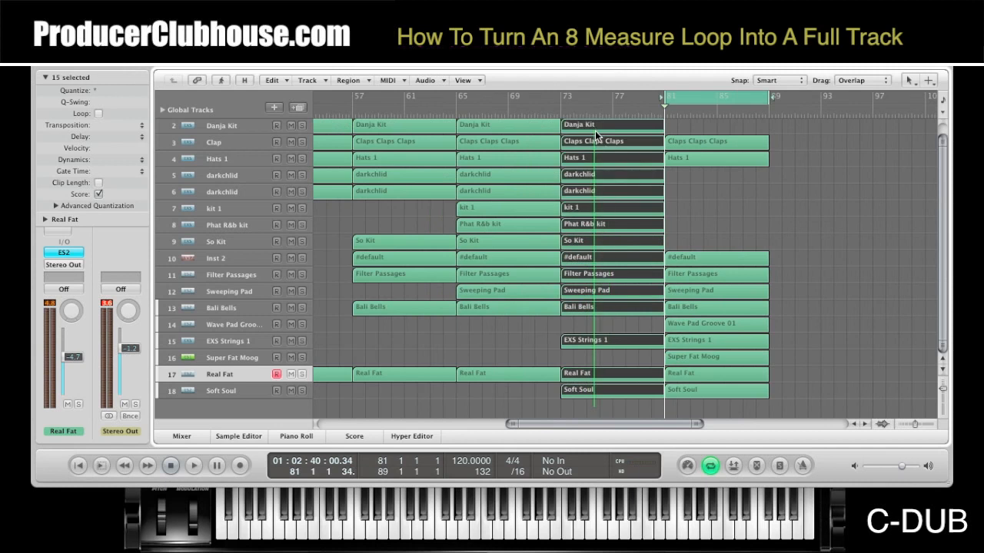
scroll(597, 143, "up", 1)
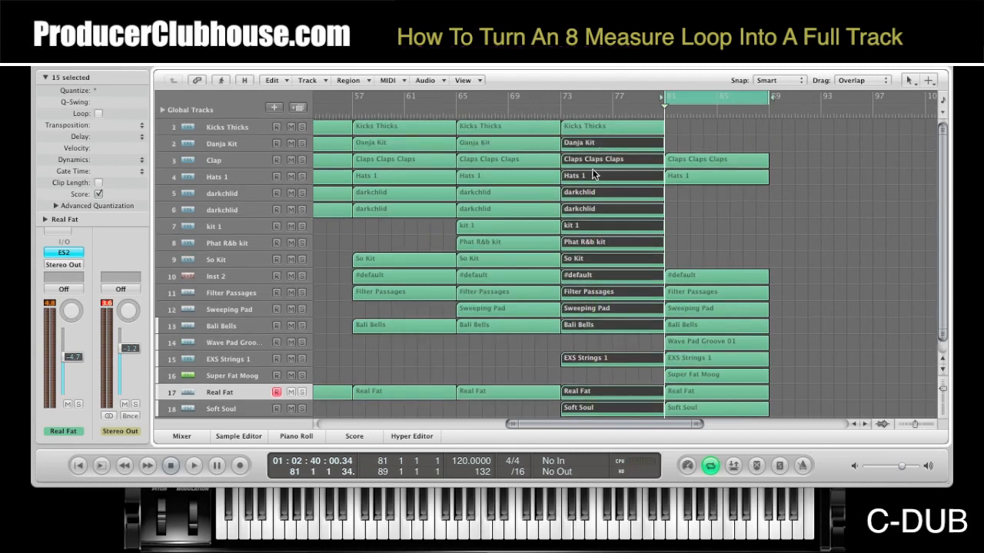
scroll(607, 264, "down", 1)
left_click_drag(526, 403, 552, 117)
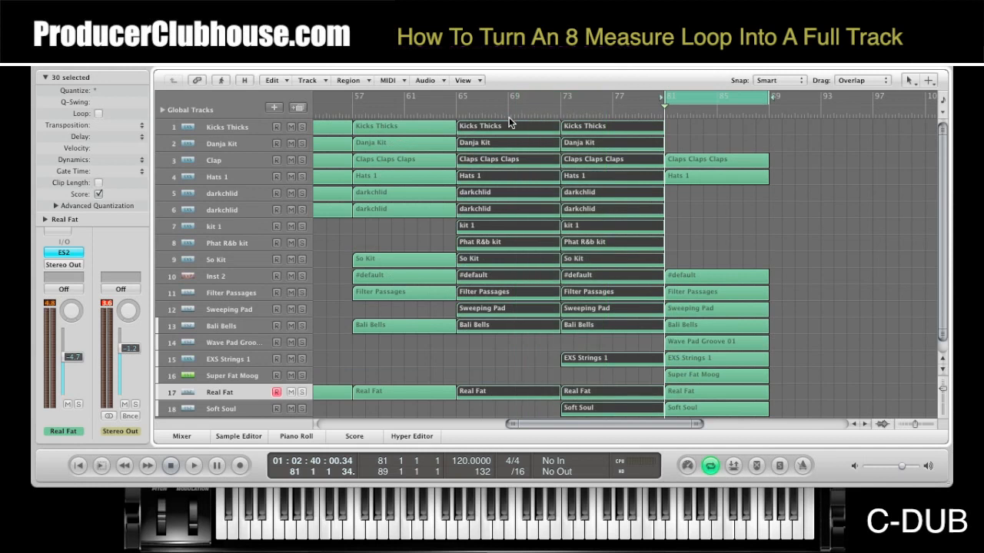
left_click_drag(501, 127, 802, 135)
scroll(765, 133, "right", 5)
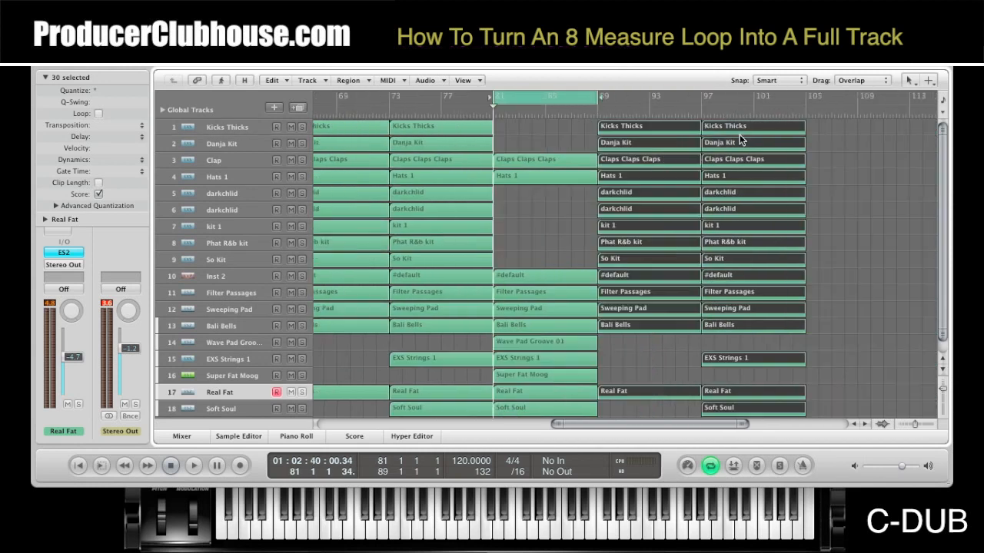
left_click(550, 126)
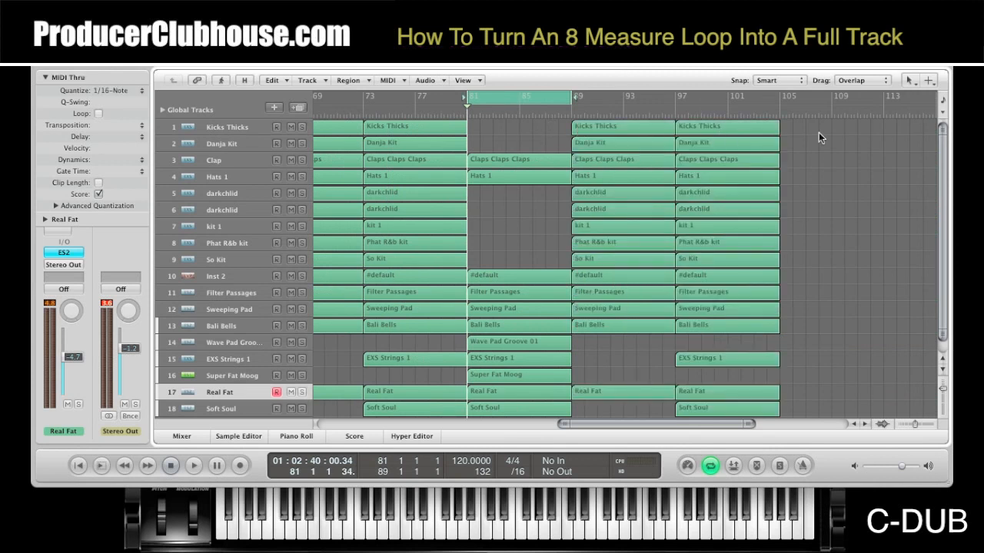
Step: Copy every region in the block at measure 97 to measure 105
scroll(791, 135, "right", 5)
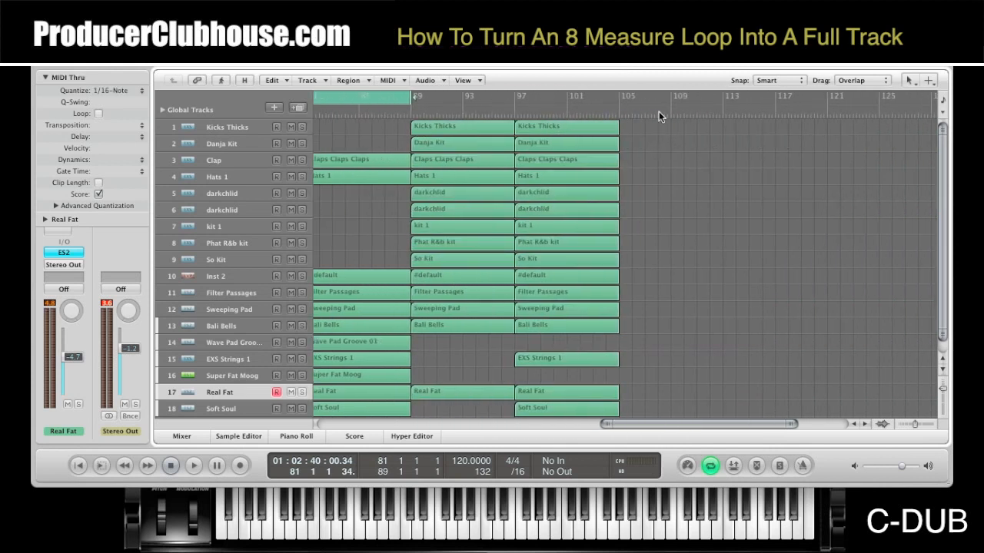
scroll(653, 150, "down", 1)
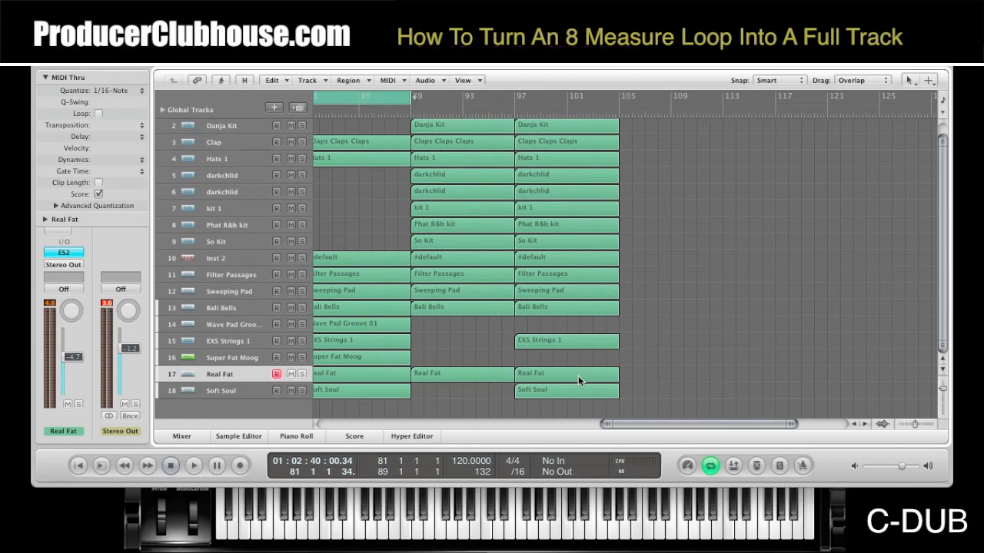
left_click_drag(569, 401, 630, 124)
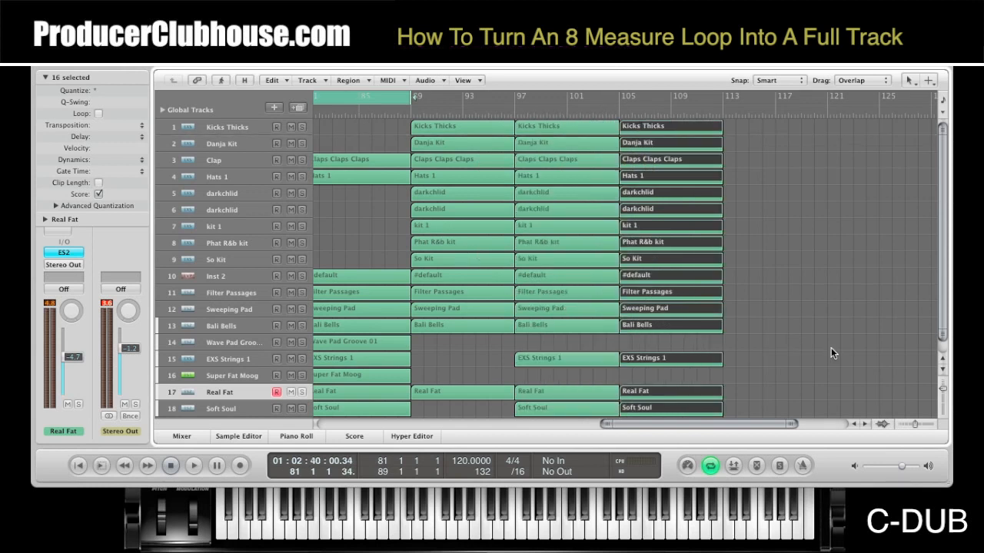
Step: Review the whole arrangement by selecting its sections in turn, from the intro at measure 1 to the last block at measure 105
left_click(905, 423)
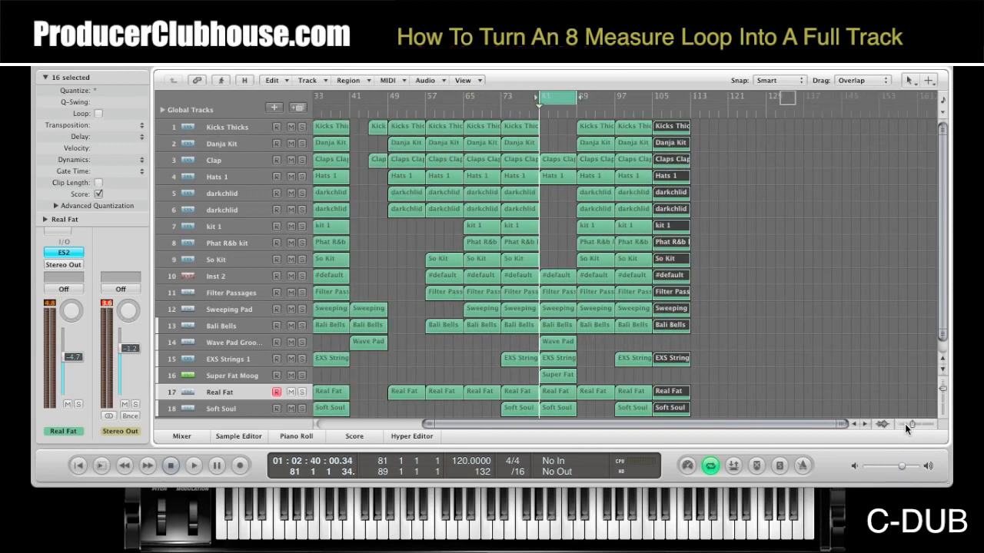
left_click_drag(947, 392, 949, 380)
scroll(696, 354, "left", 5)
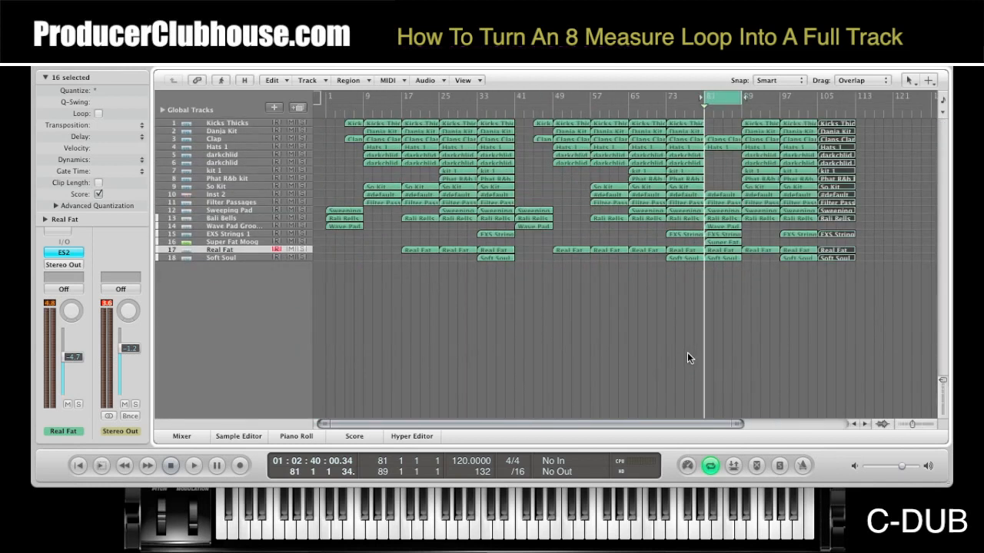
left_click_drag(341, 248, 354, 125)
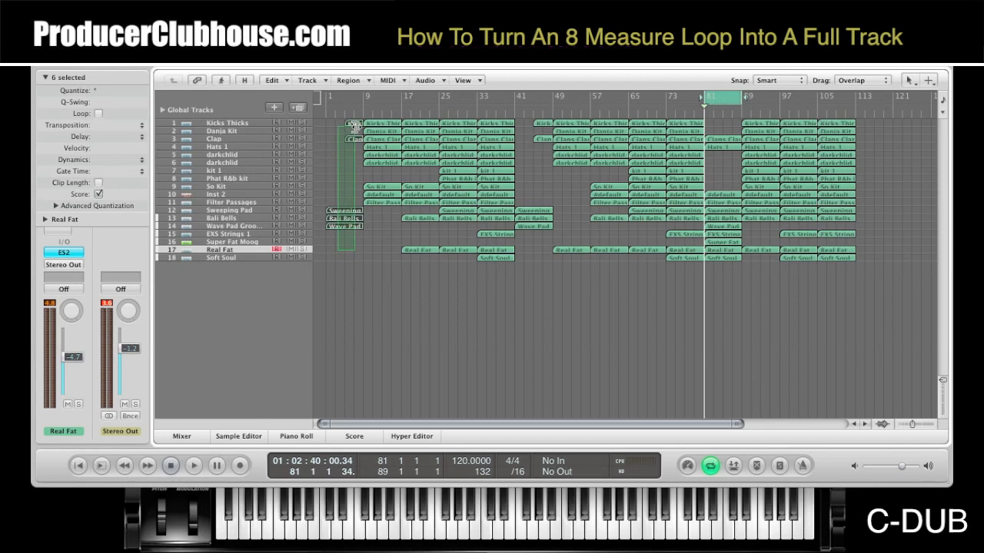
left_click_drag(380, 268, 418, 123)
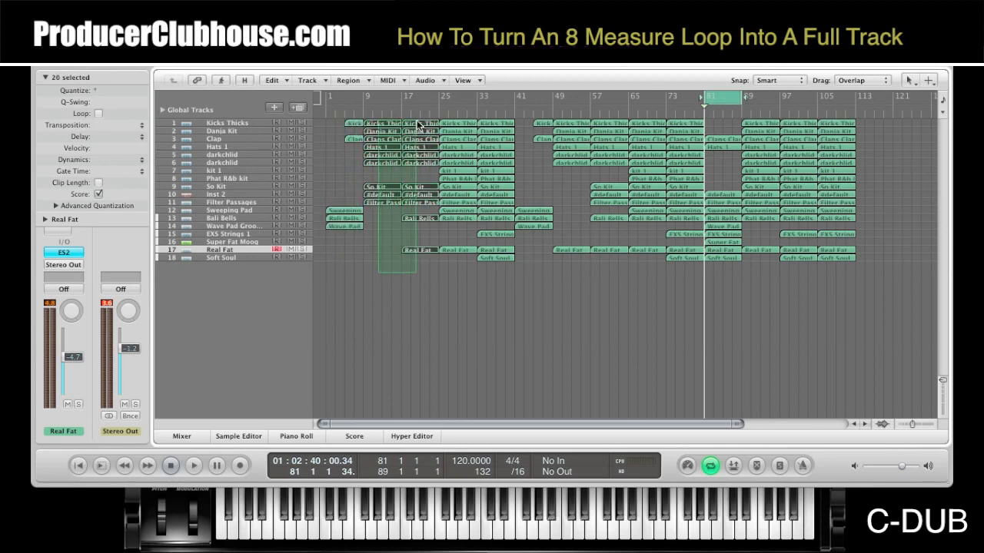
left_click(455, 285)
left_click_drag(469, 188, 499, 129)
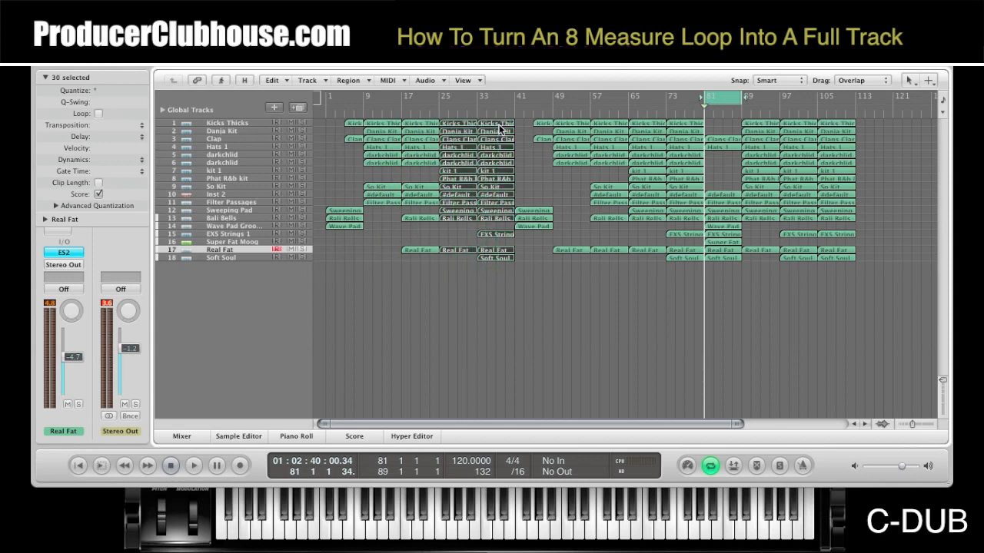
left_click_drag(531, 266, 540, 123)
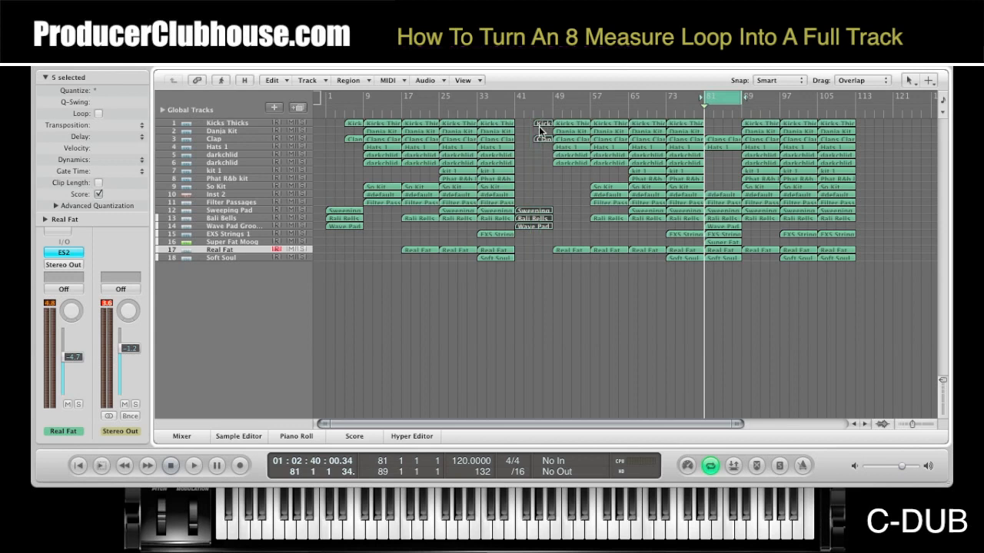
left_click_drag(569, 268, 609, 123)
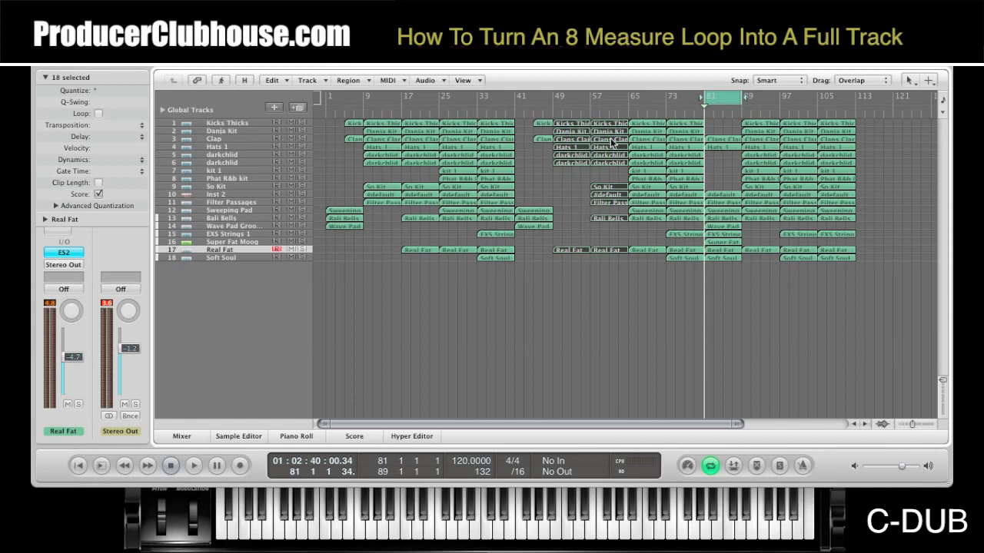
left_click_drag(642, 252, 677, 130)
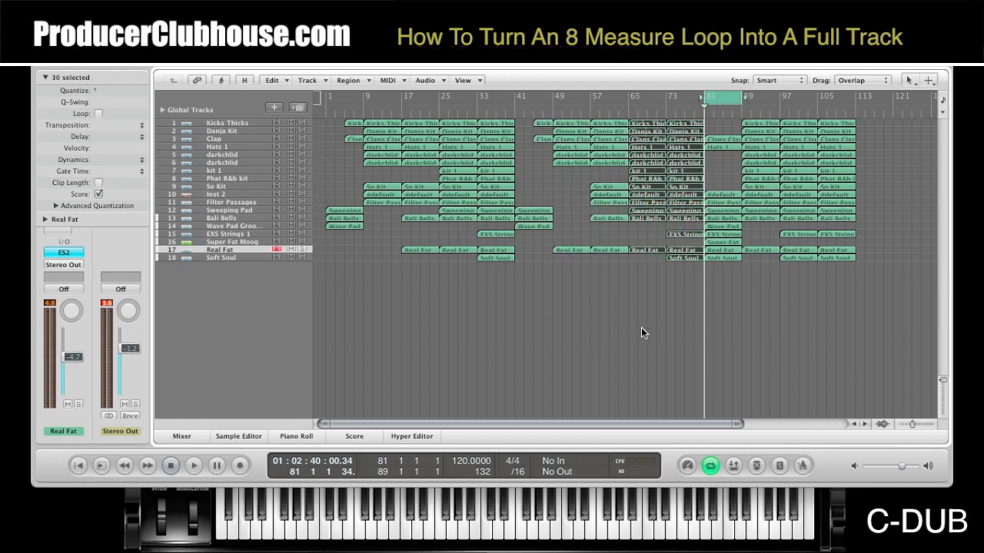
left_click_drag(728, 289, 730, 143)
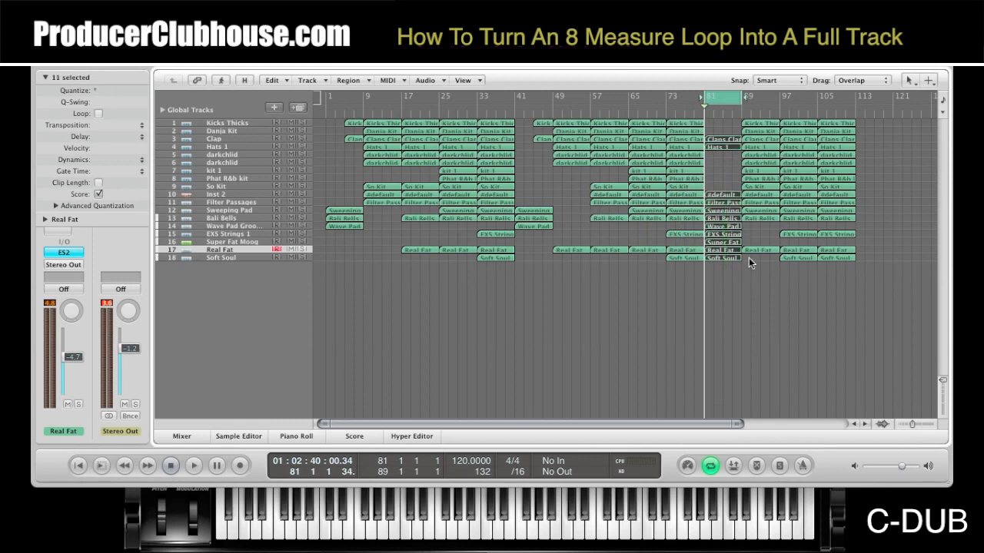
left_click_drag(756, 269, 799, 129)
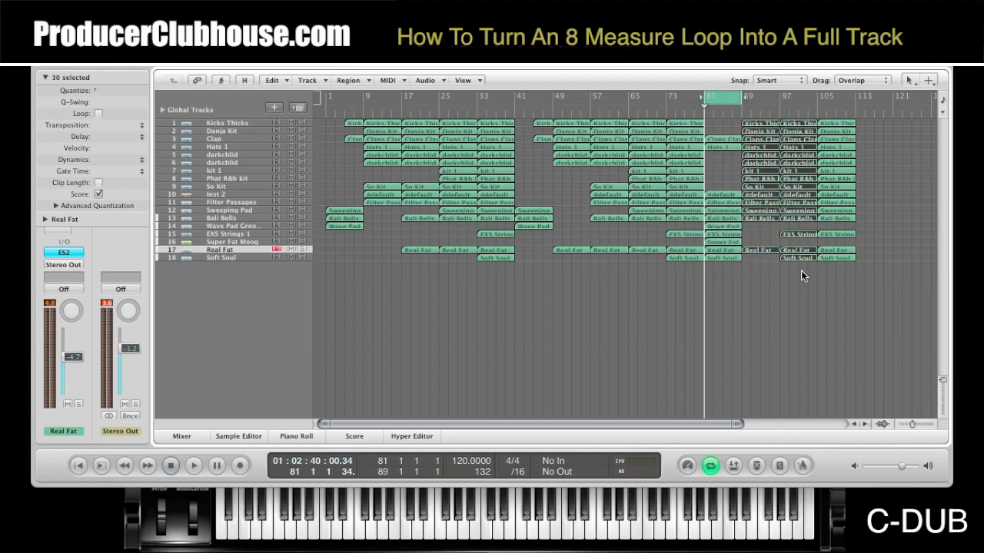
left_click_drag(830, 270, 834, 132)
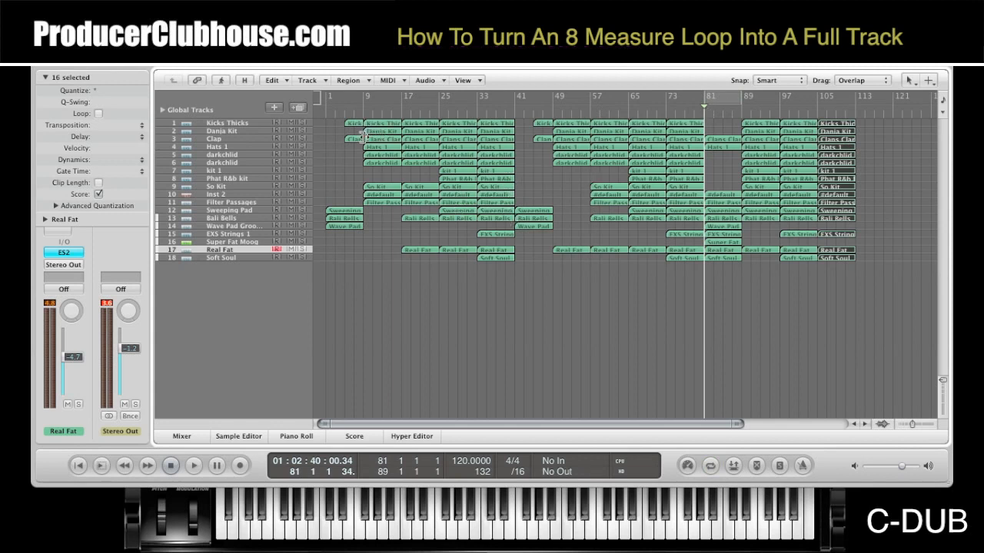
Step: Play the arrangement from the beginning with the cycle off and lower the Hats 1 level to -10.2 dB in the mixer
left_click(323, 113)
left_click(80, 467)
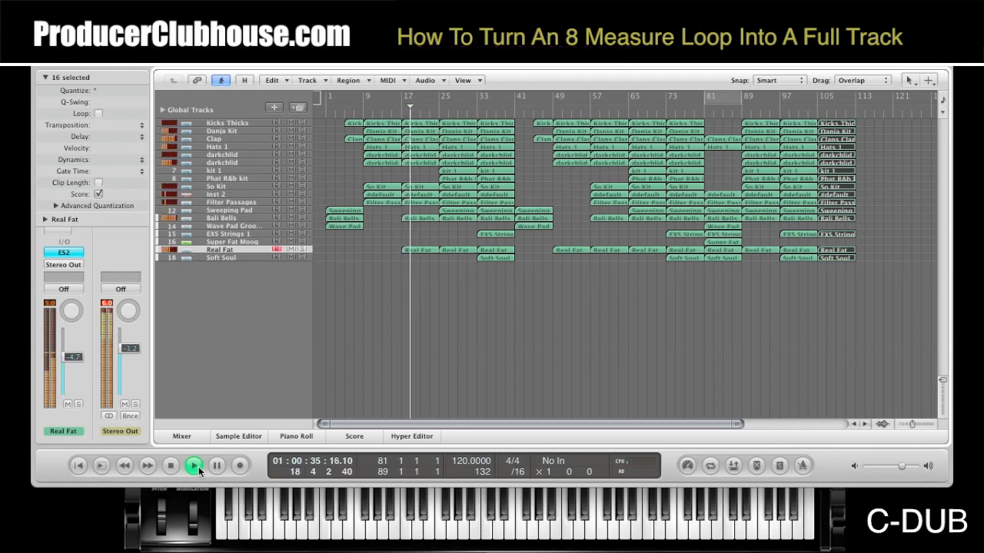
left_click(189, 438)
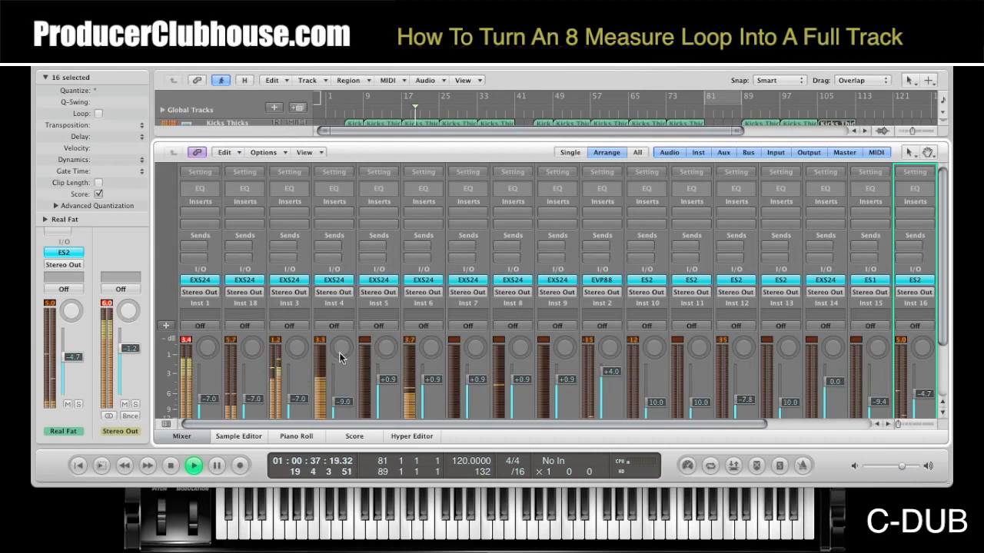
scroll(369, 346, "down", 3)
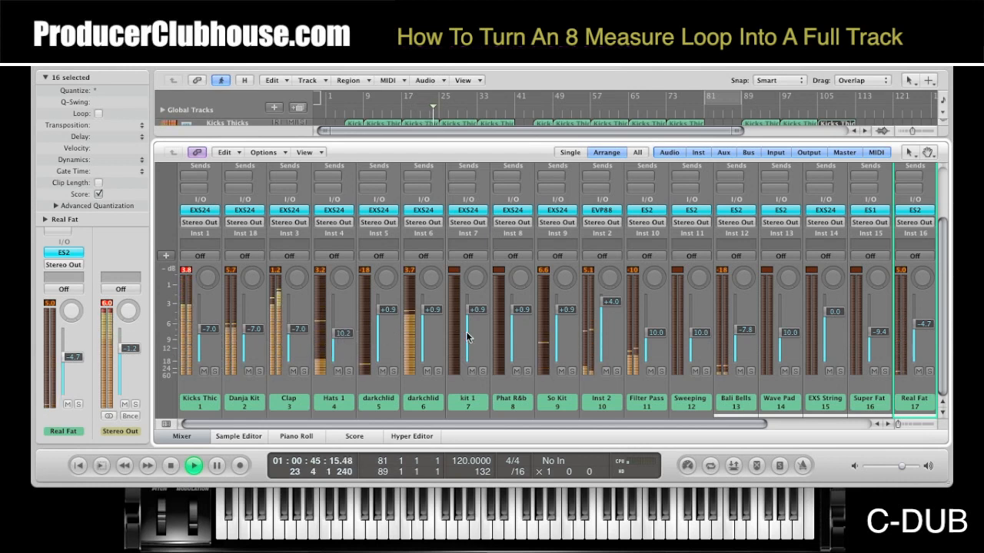
Step: Pan the darkchlid channel on track 6 to +21 and Hats 1 to -15, and set the Danja Kit level to -5.5 dB
left_click_drag(430, 283, 425, 252)
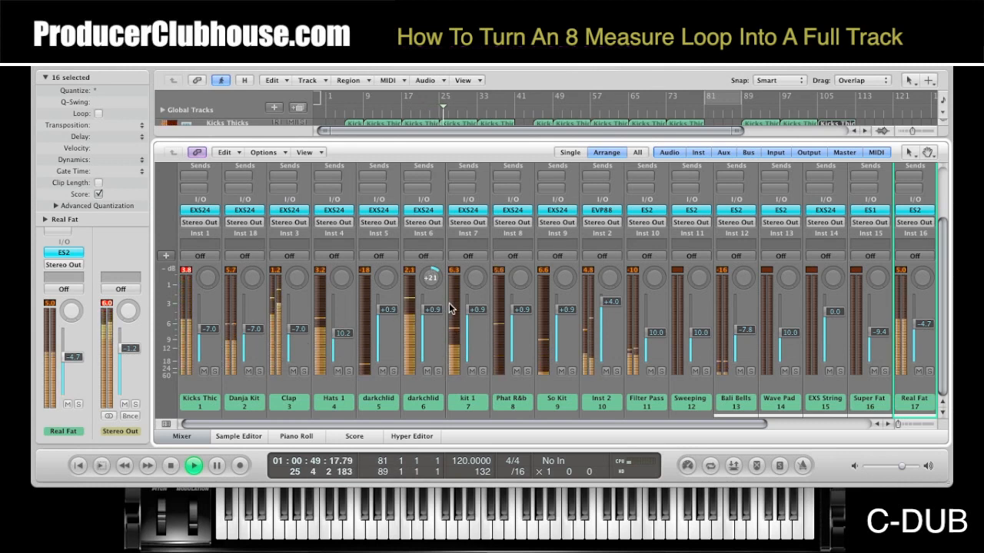
left_click_drag(341, 279, 343, 301)
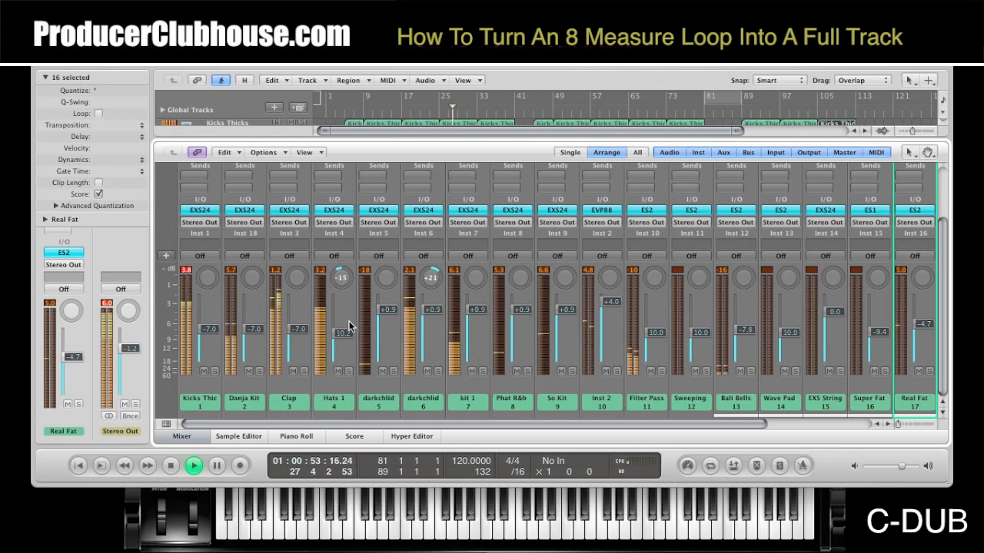
left_click_drag(253, 329, 253, 326)
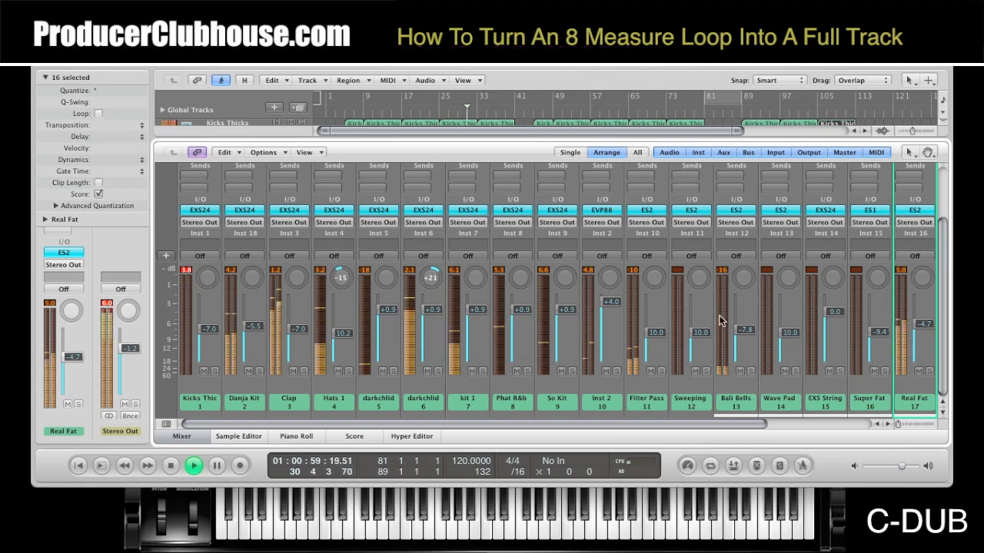
Step: Lower the Real Fat level to -7.2 dB and the EXS Strings 1 level to -0.9 dB
scroll(717, 316, "right", 3)
scroll(674, 316, "left", 2)
scroll(674, 316, "left", 1)
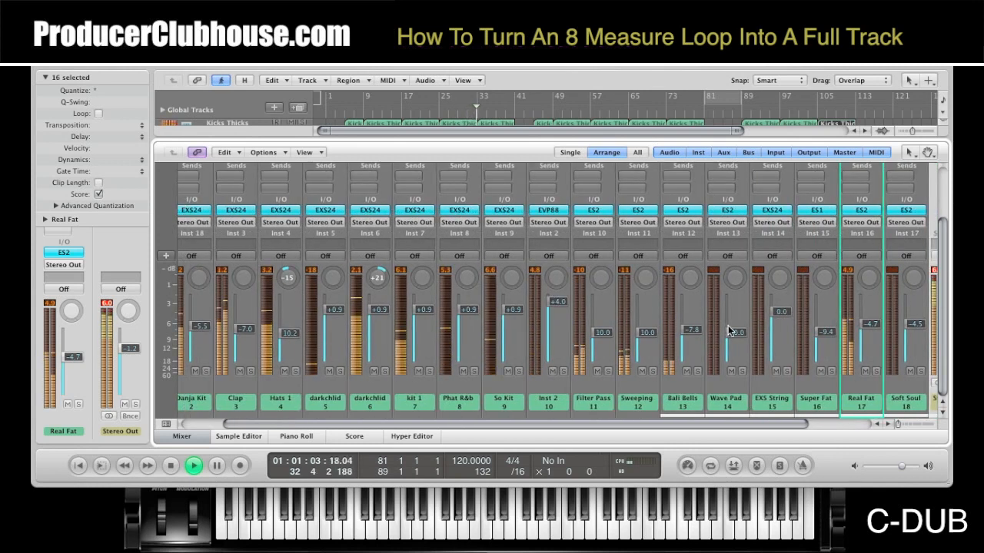
scroll(729, 329, "right", 1)
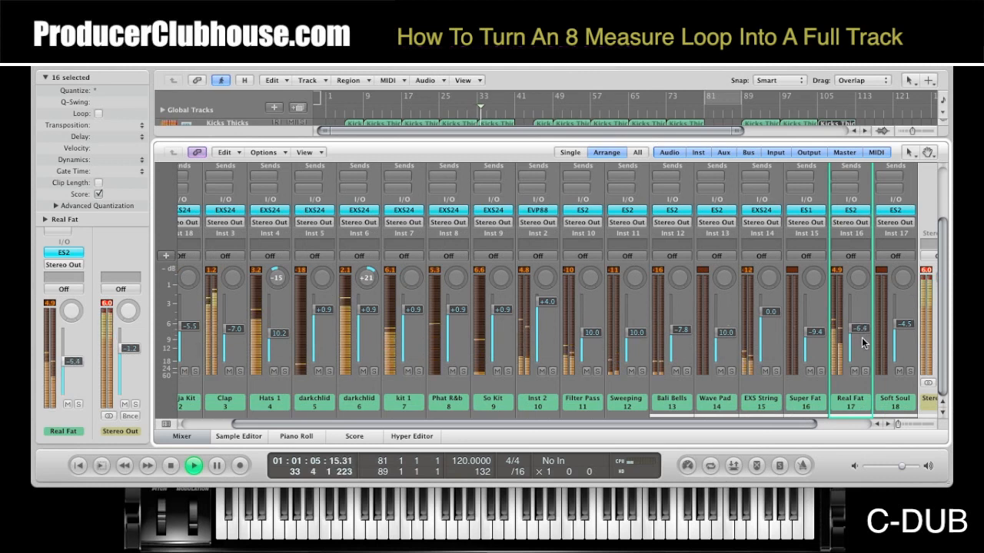
left_click_drag(863, 340, 864, 346)
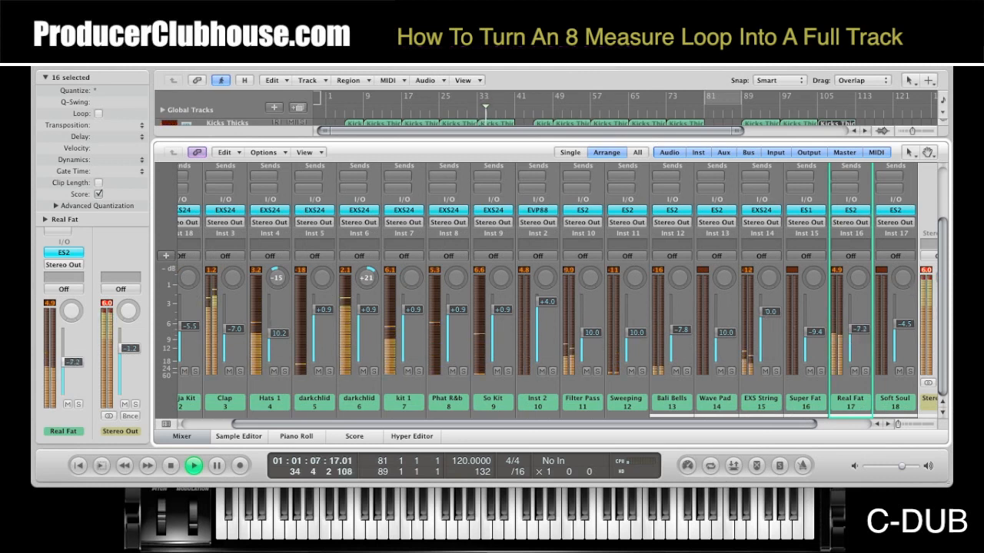
left_click_drag(764, 313, 764, 316)
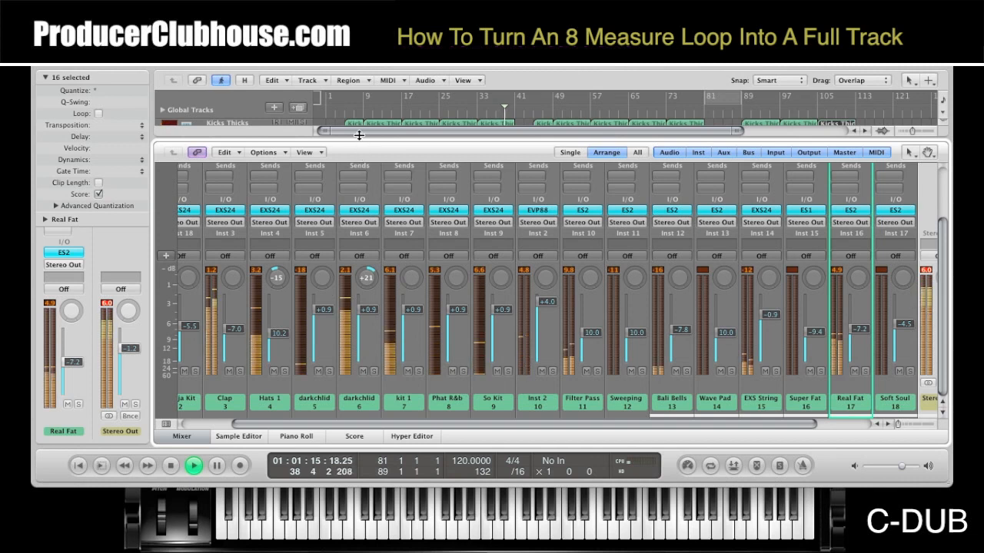
Step: Show more of the arrangement above the mixer during playback, look over the channel strips and close the mixer
left_click_drag(358, 136, 356, 270)
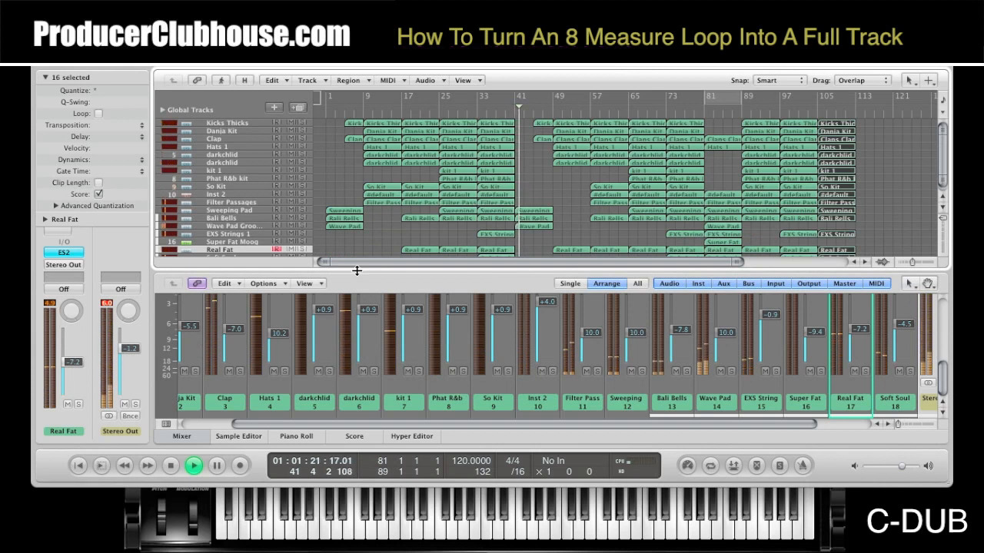
left_click_drag(356, 271, 393, 235)
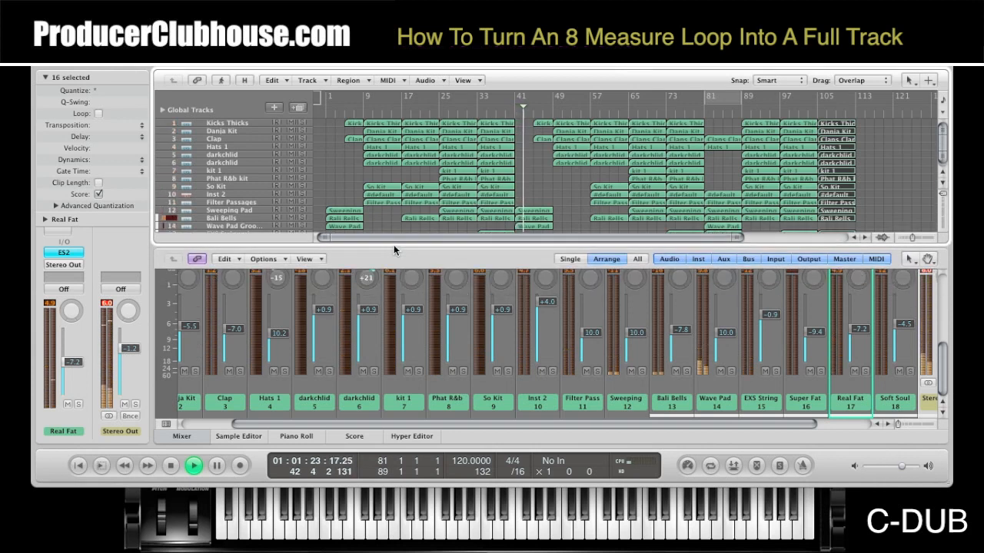
scroll(395, 325, "up", 5)
scroll(394, 320, "down", 3)
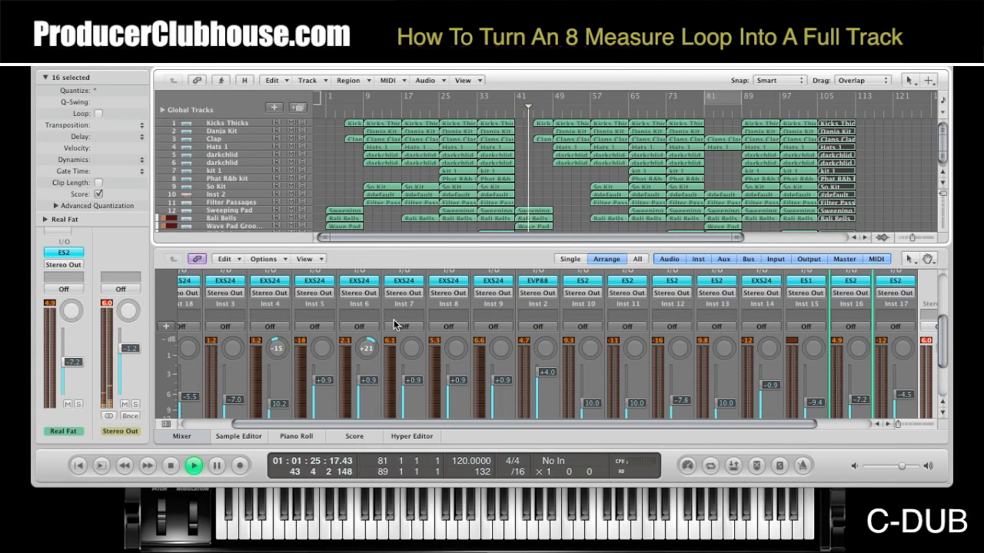
left_click(206, 436)
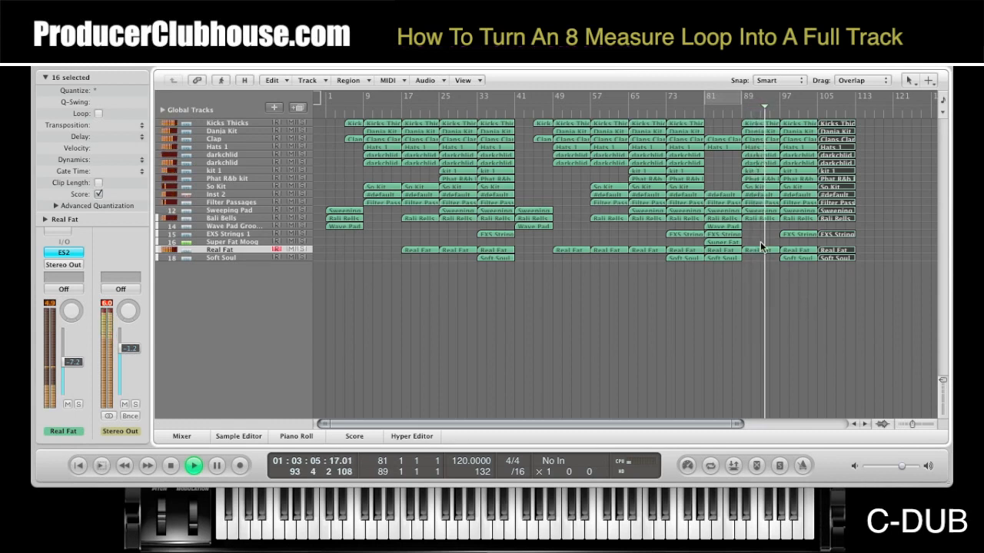
Step: Enlarge the track height, copy the Super Fat Moog region from measure 81 to measures 97 and 105, and deselect it
left_click_drag(940, 379, 943, 386)
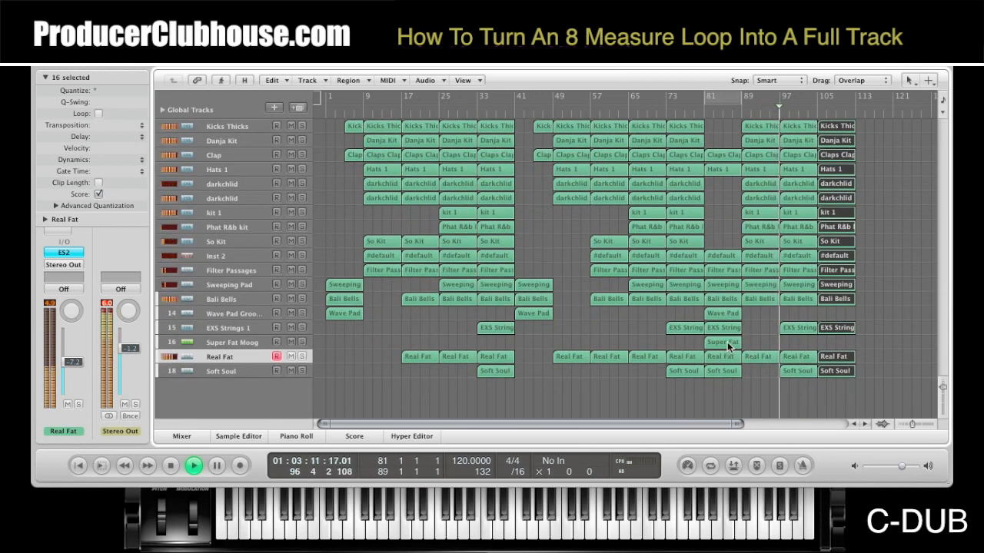
left_click_drag(723, 341, 832, 345)
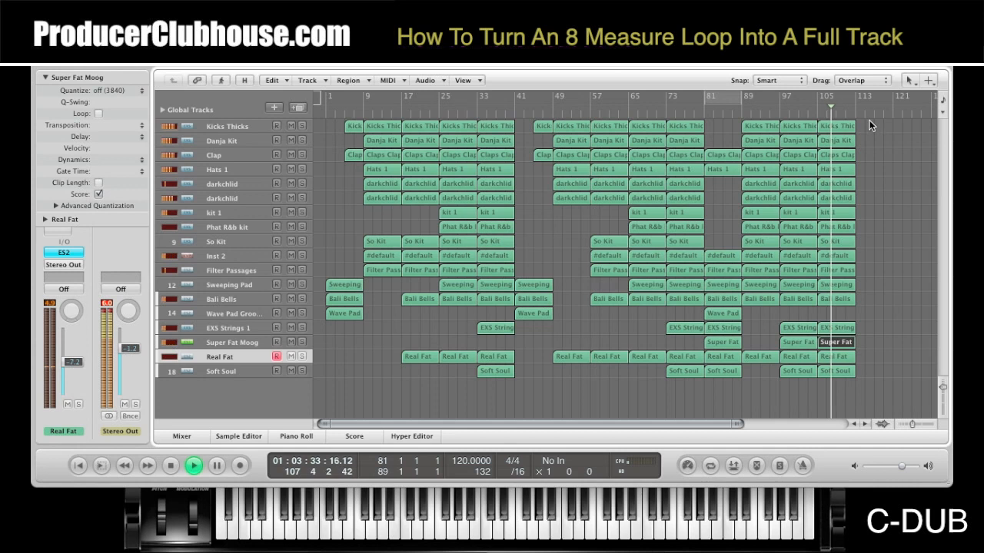
left_click_drag(863, 124, 858, 170)
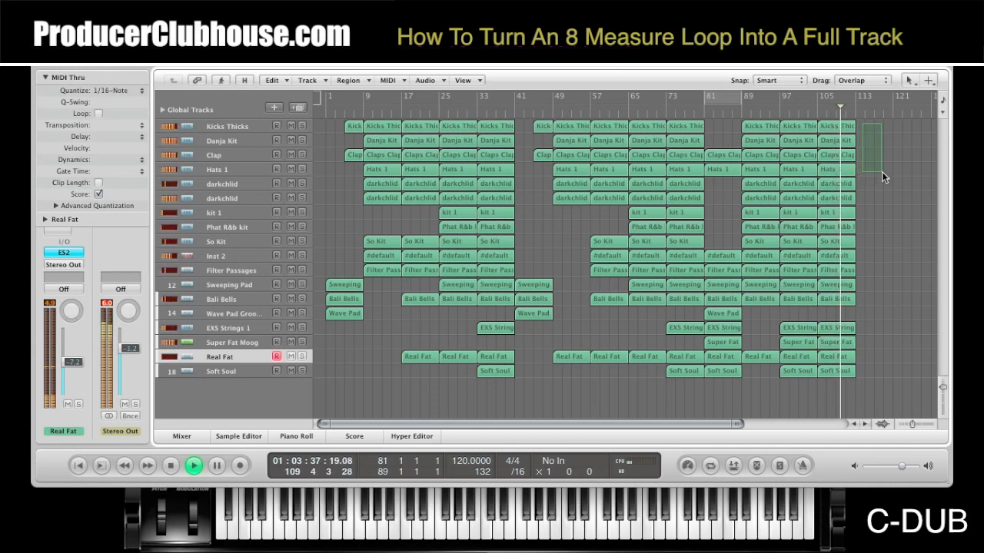